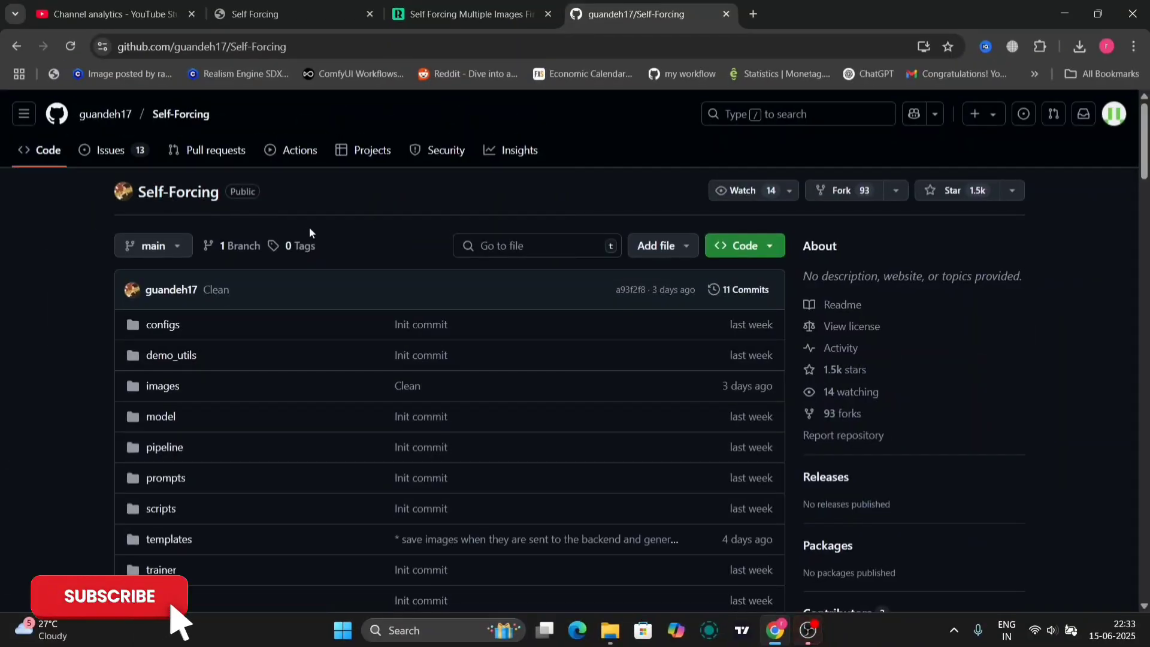
Read the Self-Forcing repository's README, covering the introduction, hardware requirements, installation and quick start sections.
{"action": "scroll", "coordinate": [323, 245], "scroll_direction": "down", "scroll_amount": 2}
{"action": "scroll", "coordinate": [339, 267], "scroll_direction": "down", "scroll_amount": 10}
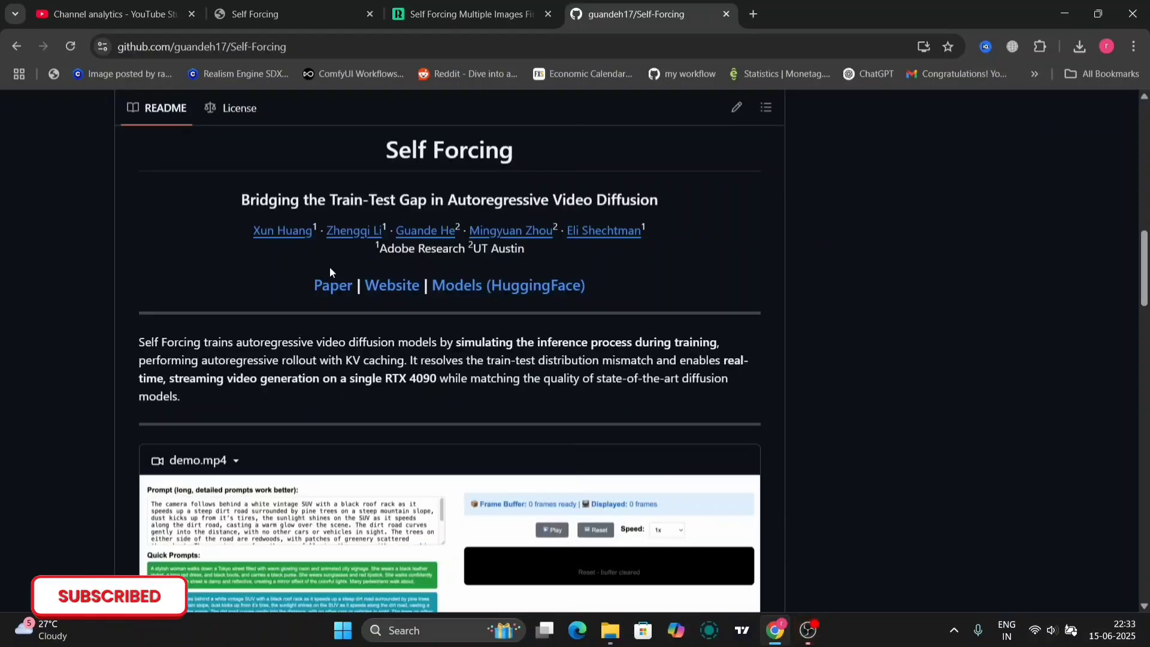
{"action": "left_click_drag", "start_coordinate": [132, 343], "coordinate": [495, 350]}
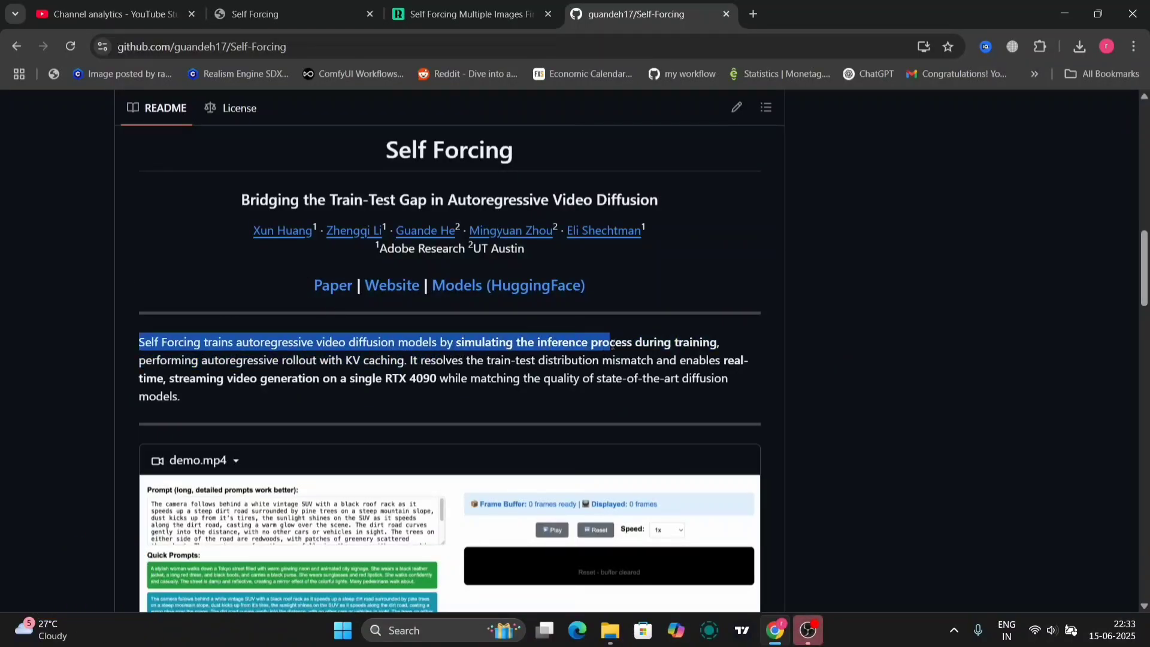
{"action": "left_click_drag", "start_coordinate": [675, 343], "coordinate": [388, 401]}
{"action": "left_click", "coordinate": [386, 397]}
{"action": "scroll", "coordinate": [387, 398], "scroll_direction": "down", "scroll_amount": 8}
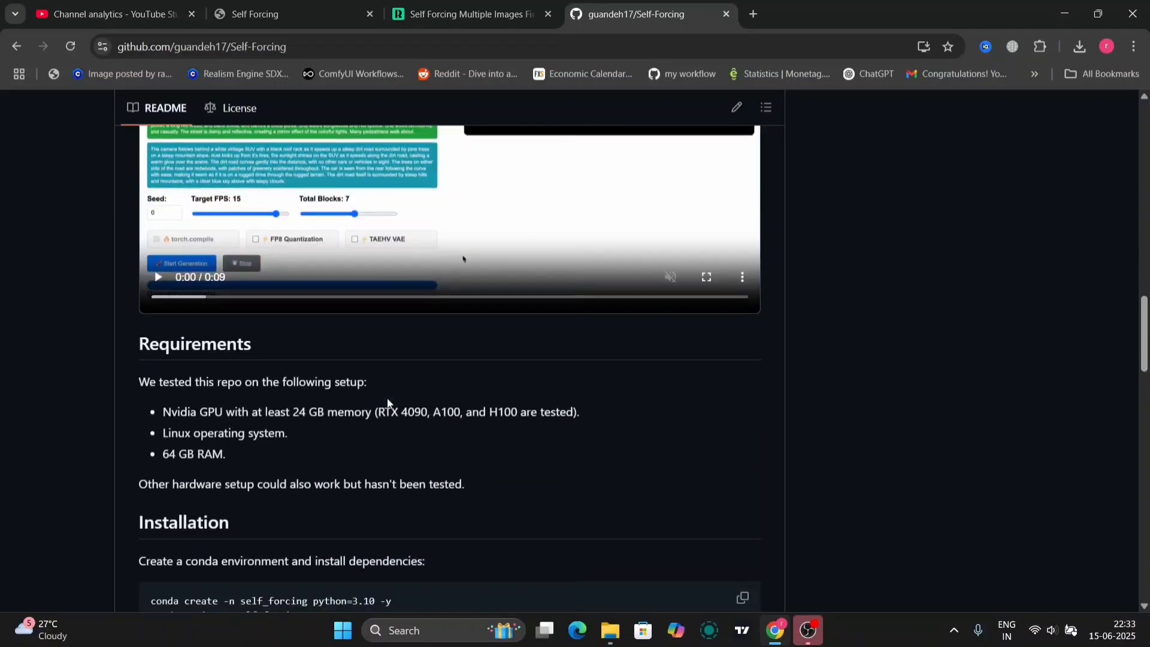
{"action": "scroll", "coordinate": [387, 397], "scroll_direction": "down", "scroll_amount": 6}
{"action": "scroll", "coordinate": [387, 398], "scroll_direction": "up", "scroll_amount": 3}
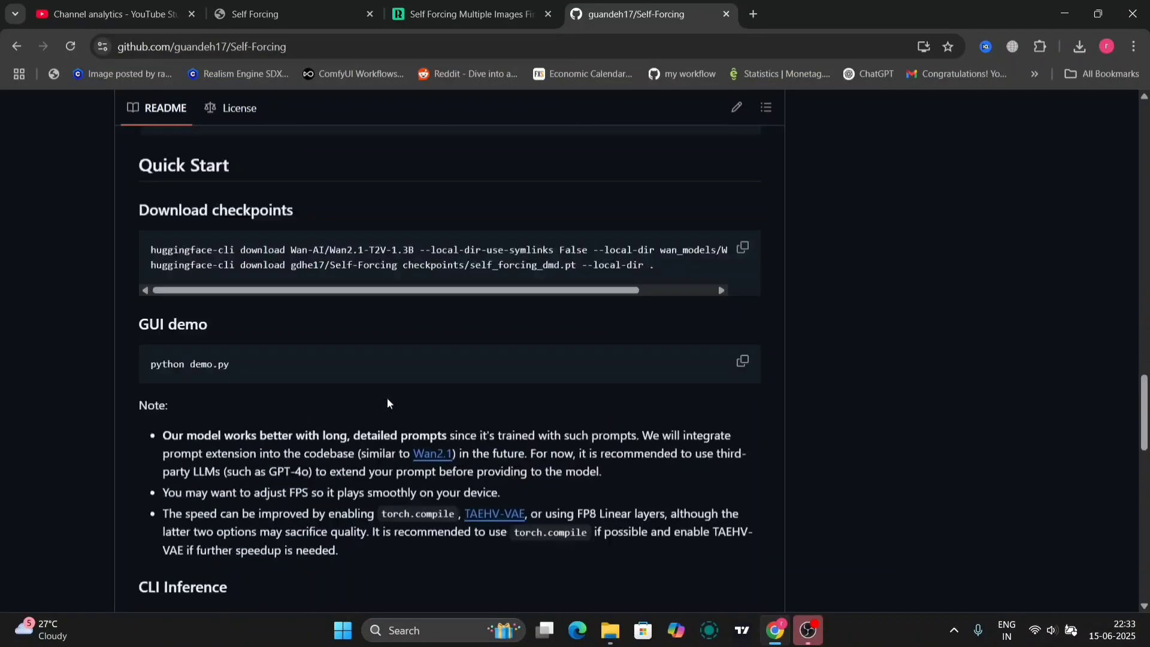
Switch to the Self Forcing project website and review the method diagram and the Real-Time Video Generation introduction.
{"action": "left_click", "coordinate": [339, 12]}
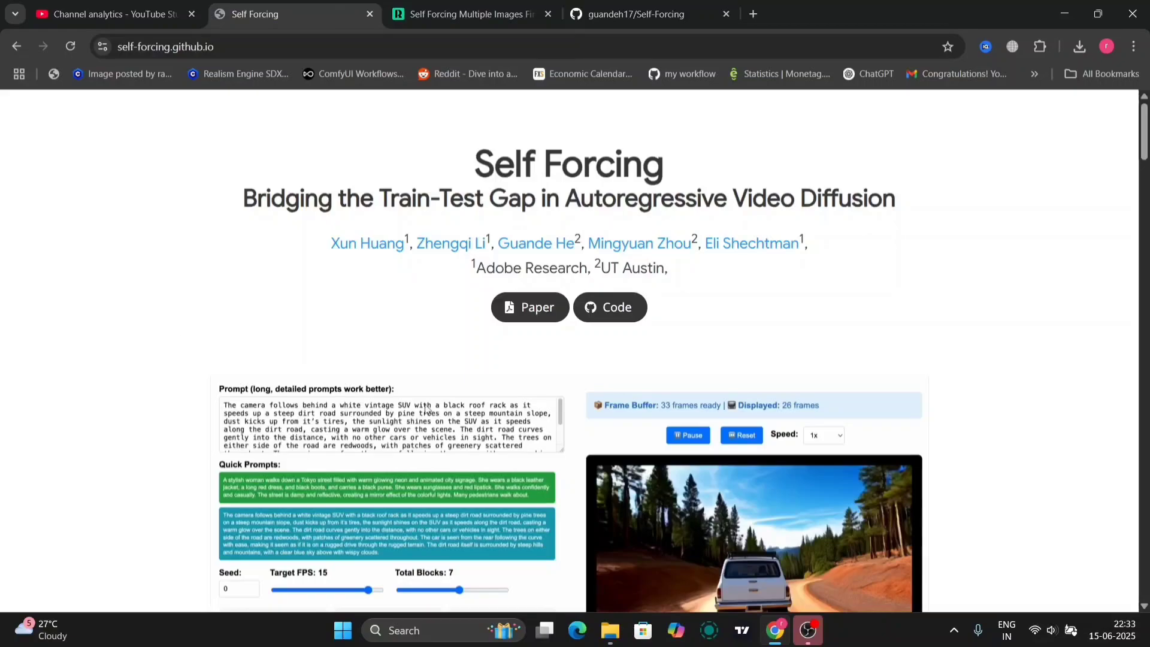
{"action": "scroll", "coordinate": [334, 255], "scroll_direction": "down", "scroll_amount": 12}
{"action": "scroll", "coordinate": [345, 251], "scroll_direction": "up", "scroll_amount": 2}
{"action": "scroll", "coordinate": [347, 248], "scroll_direction": "down", "scroll_amount": 2}
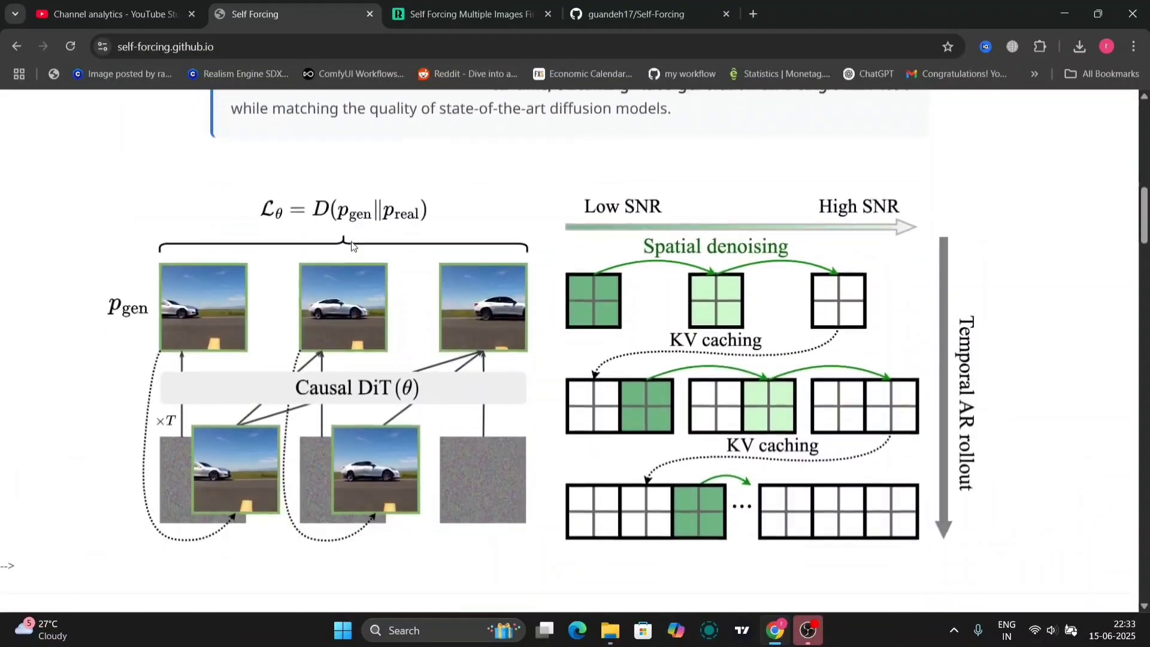
{"action": "scroll", "coordinate": [353, 246], "scroll_direction": "up", "scroll_amount": 3}
{"action": "scroll", "coordinate": [352, 246], "scroll_direction": "down", "scroll_amount": 10}
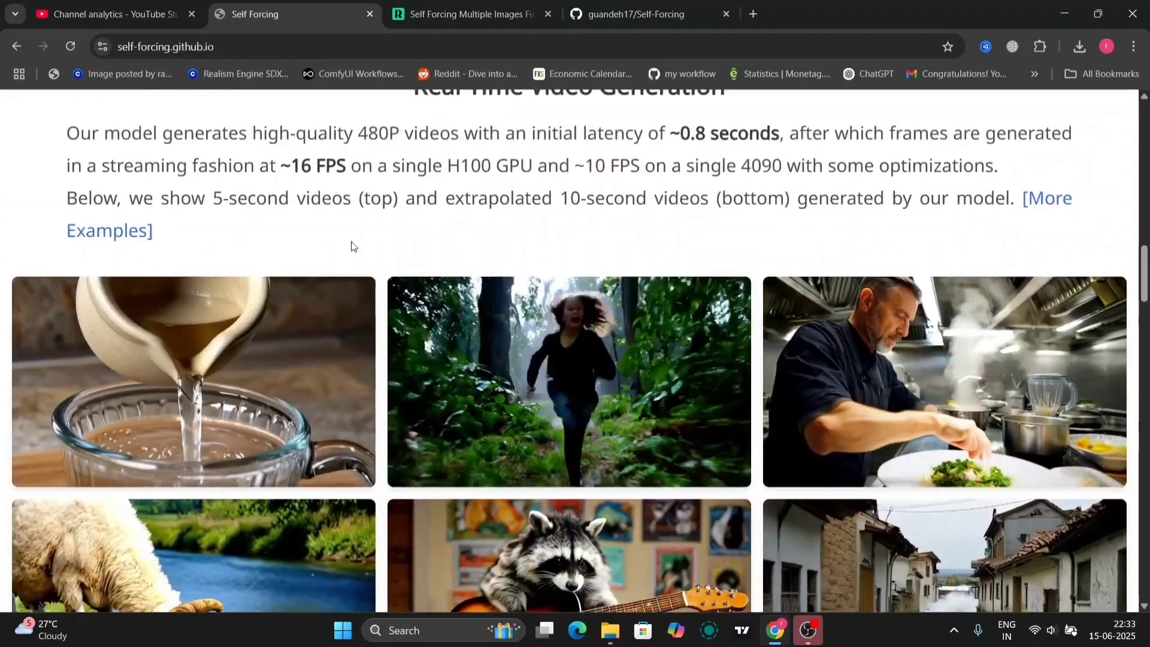
Examine the sample videos with their prompts, the training time and quality charts, and the model comparison grid.
{"action": "mouse_move", "coordinate": [331, 451]}
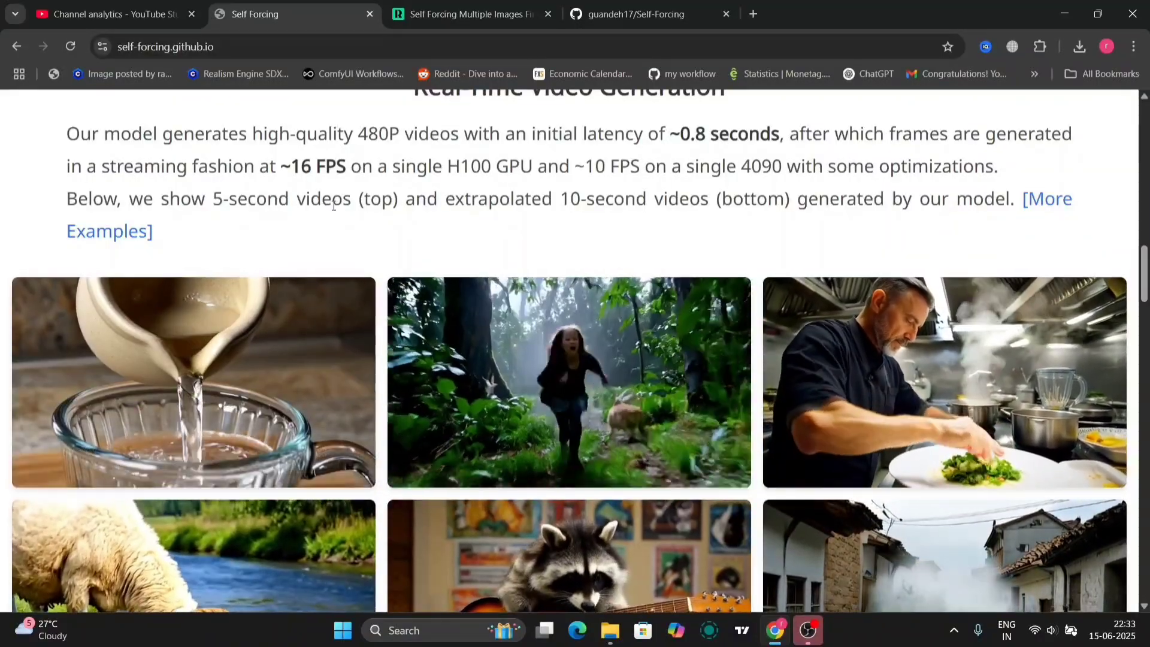
{"action": "mouse_move", "coordinate": [841, 446]}
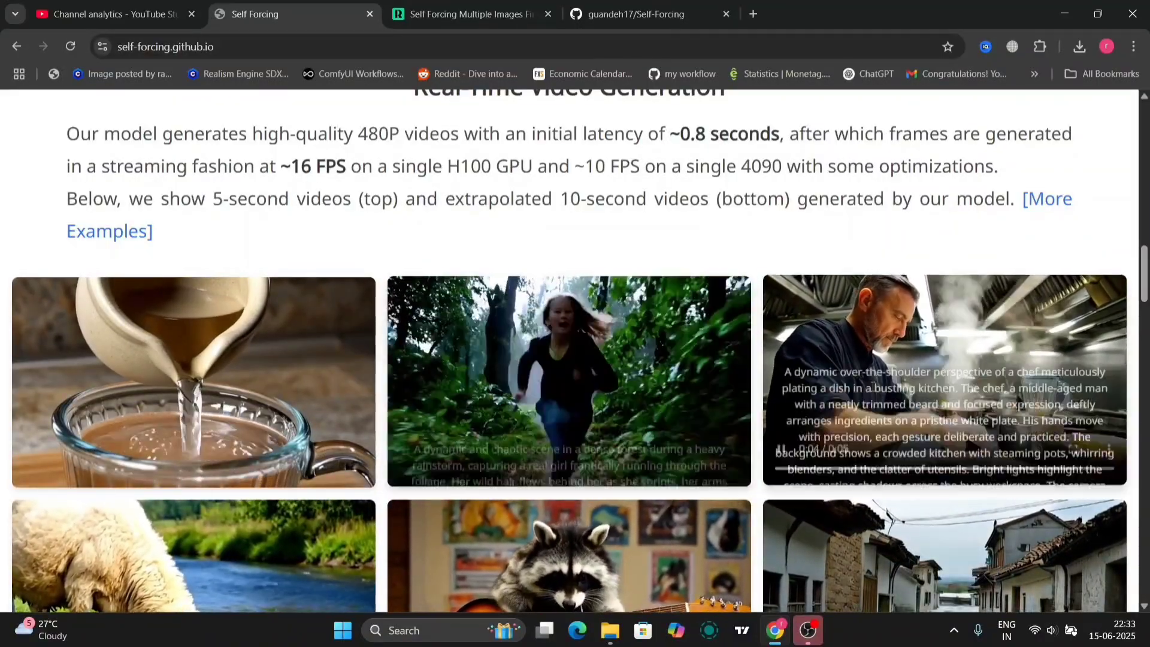
{"action": "scroll", "coordinate": [841, 446], "scroll_direction": "down", "scroll_amount": 5}
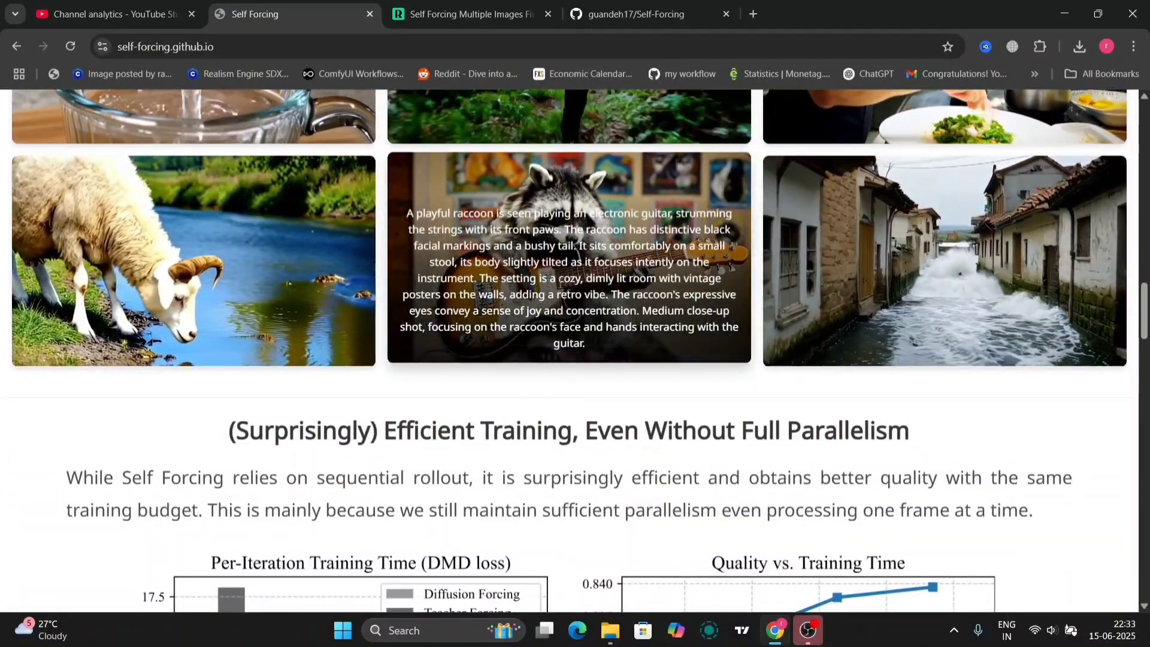
{"action": "scroll", "coordinate": [509, 474], "scroll_direction": "down", "scroll_amount": 14}
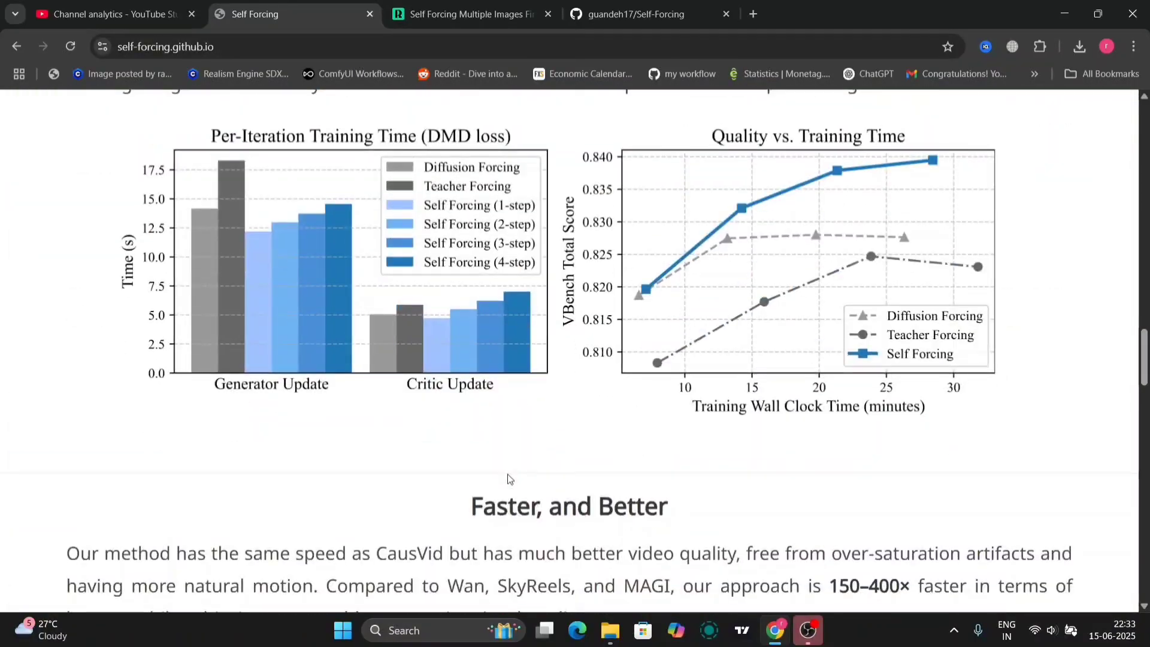
{"action": "scroll", "coordinate": [508, 476], "scroll_direction": "down", "scroll_amount": 1}
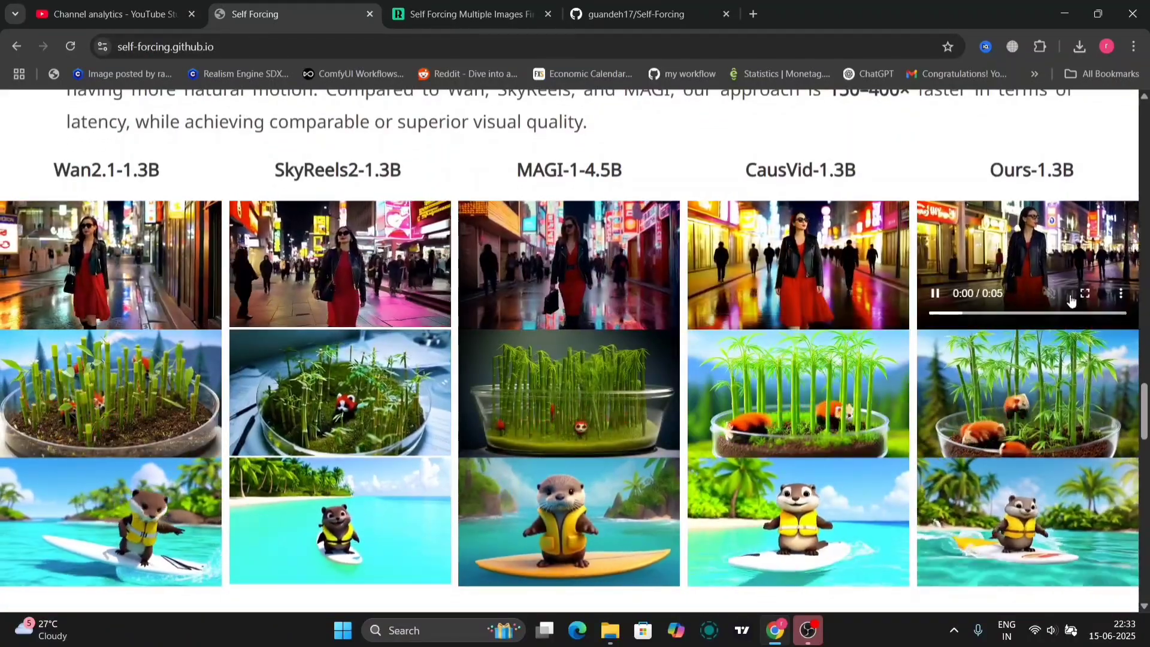
Watch the Ours-1.3B street walk and surfing otter samples in full screen, leaving full screen after each.
{"action": "left_click", "coordinate": [1084, 294]}
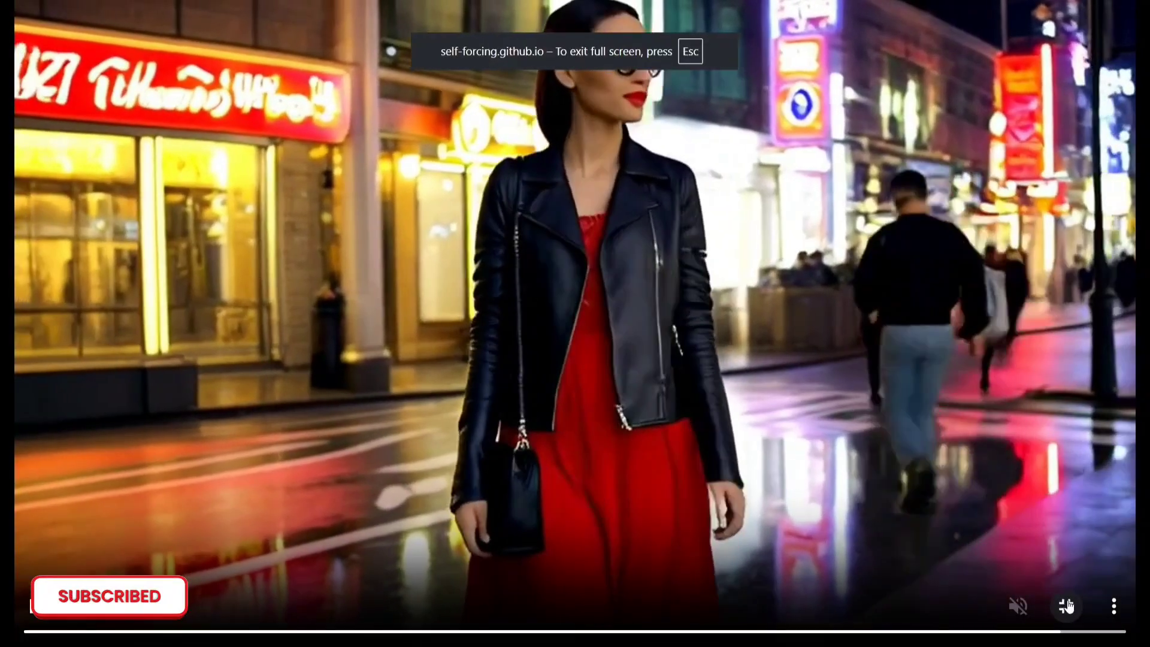
{"action": "left_click", "coordinate": [1066, 606]}
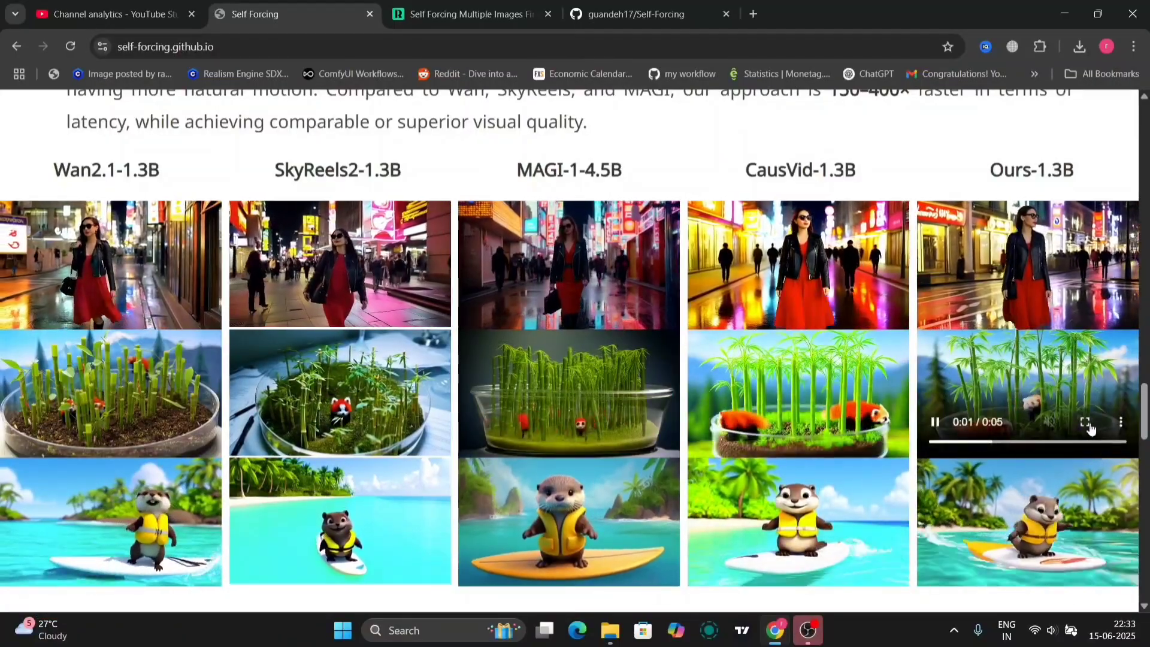
{"action": "left_click", "coordinate": [1085, 548]}
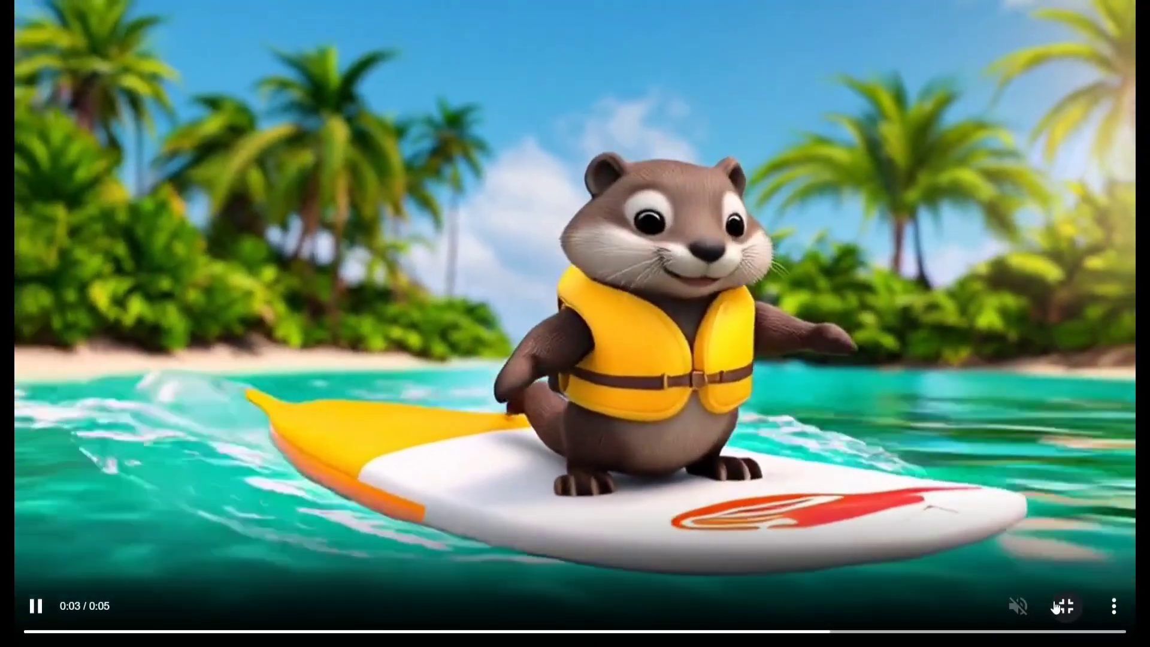
{"action": "left_click", "coordinate": [1050, 607]}
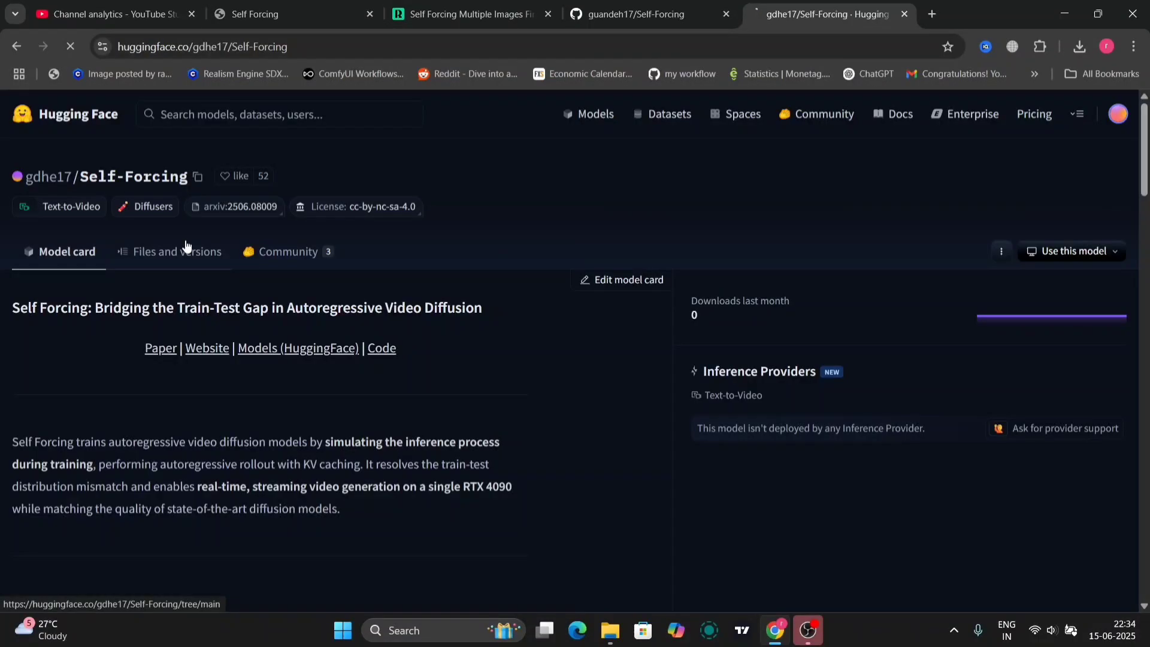
View the Hugging Face repository's checkpoints folder, and locate ComfyUI_windows_portable\ComfyUI\models in File Explorer as the place for model files.
{"action": "left_click", "coordinate": [174, 251]}
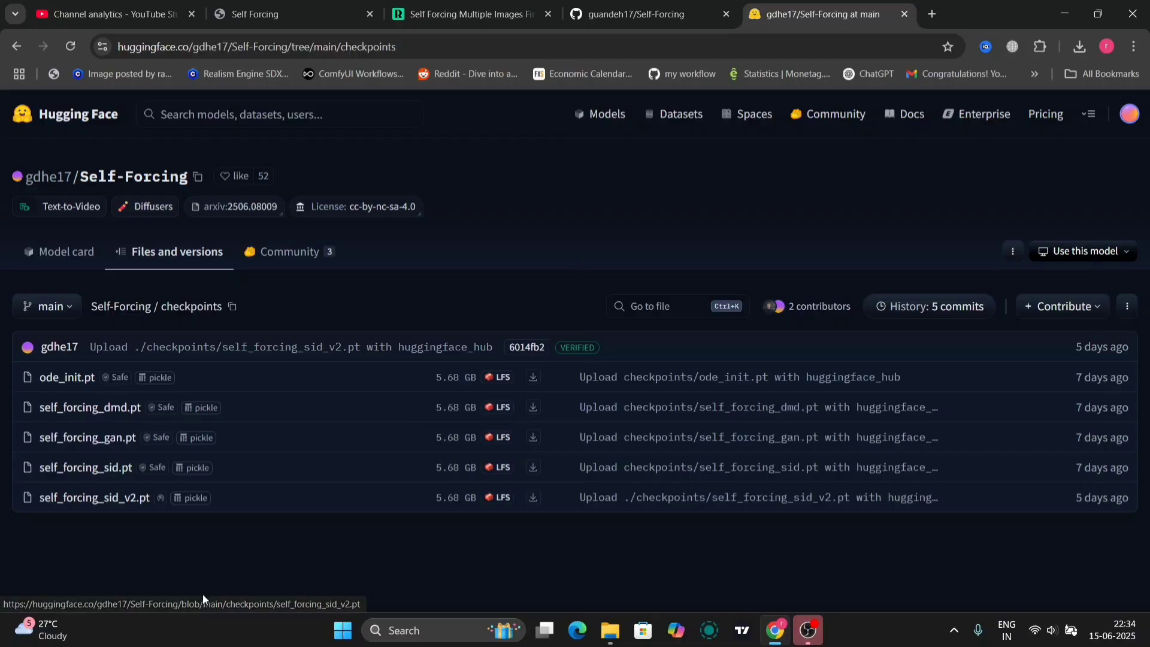
{"action": "left_click", "coordinate": [610, 630]}
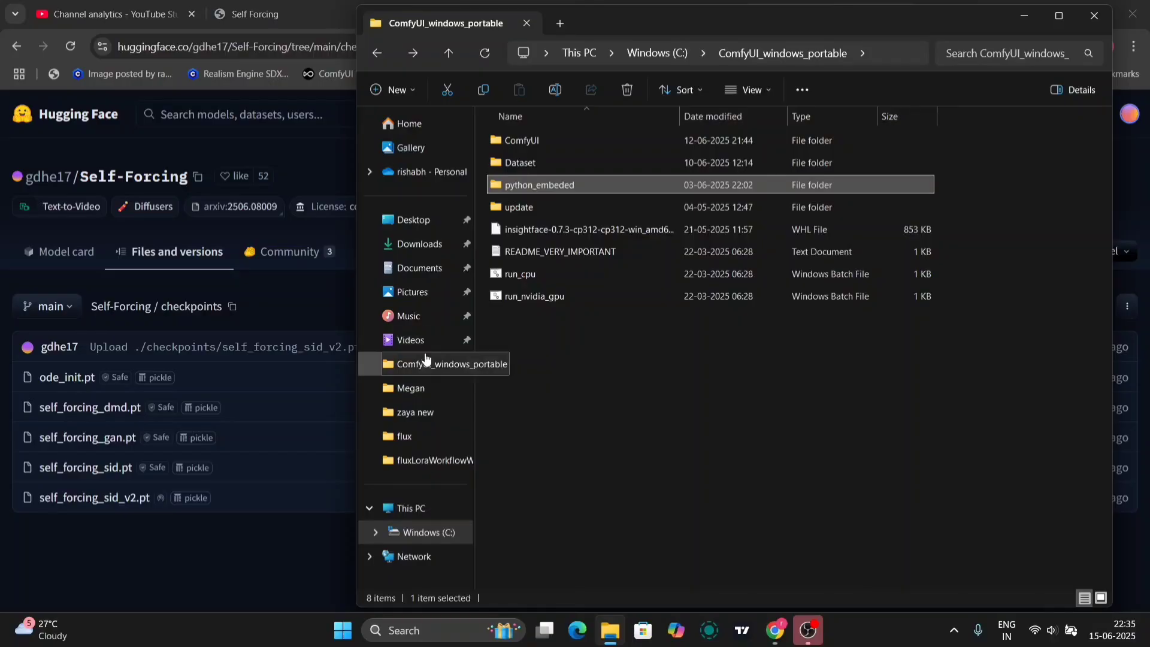
{"action": "left_click", "coordinate": [425, 364]}
{"action": "double_click", "coordinate": [773, 140]}
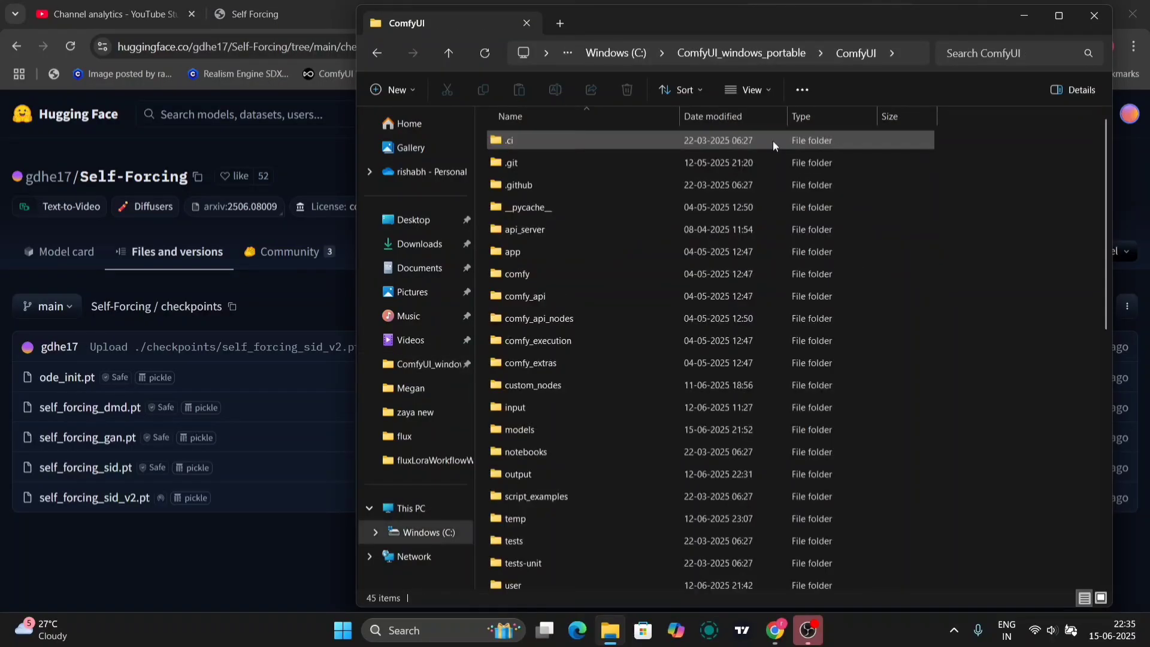
{"action": "scroll", "coordinate": [572, 410], "scroll_direction": "down", "scroll_amount": 1}
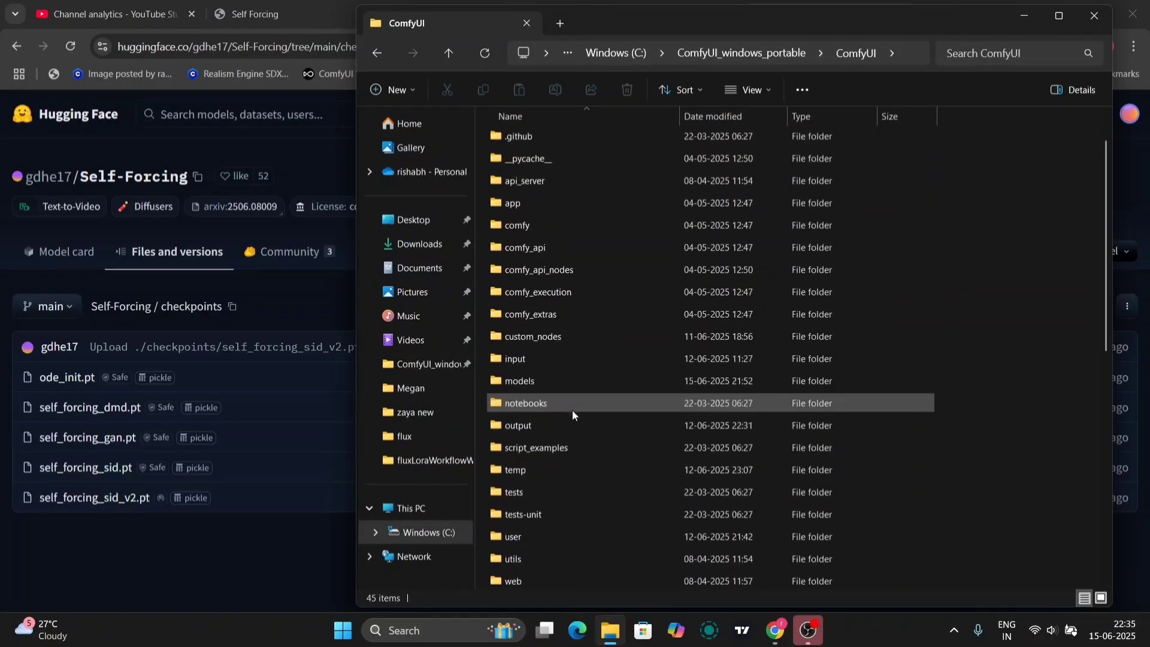
{"action": "double_click", "coordinate": [559, 383]}
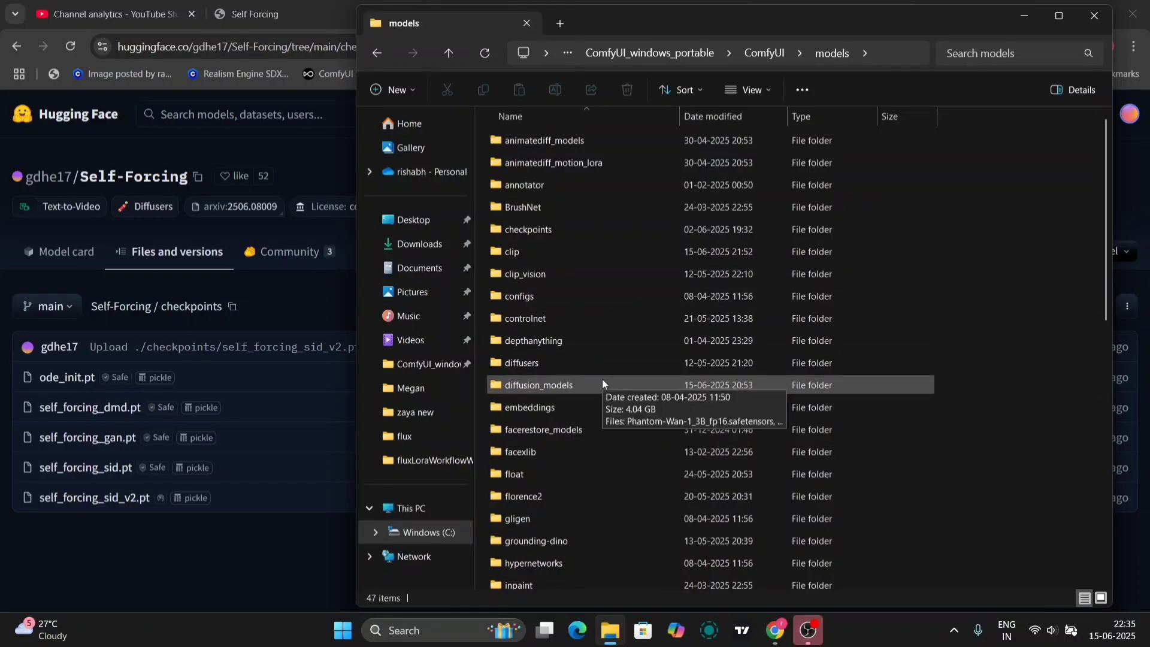
{"action": "left_click", "coordinate": [1095, 24]}
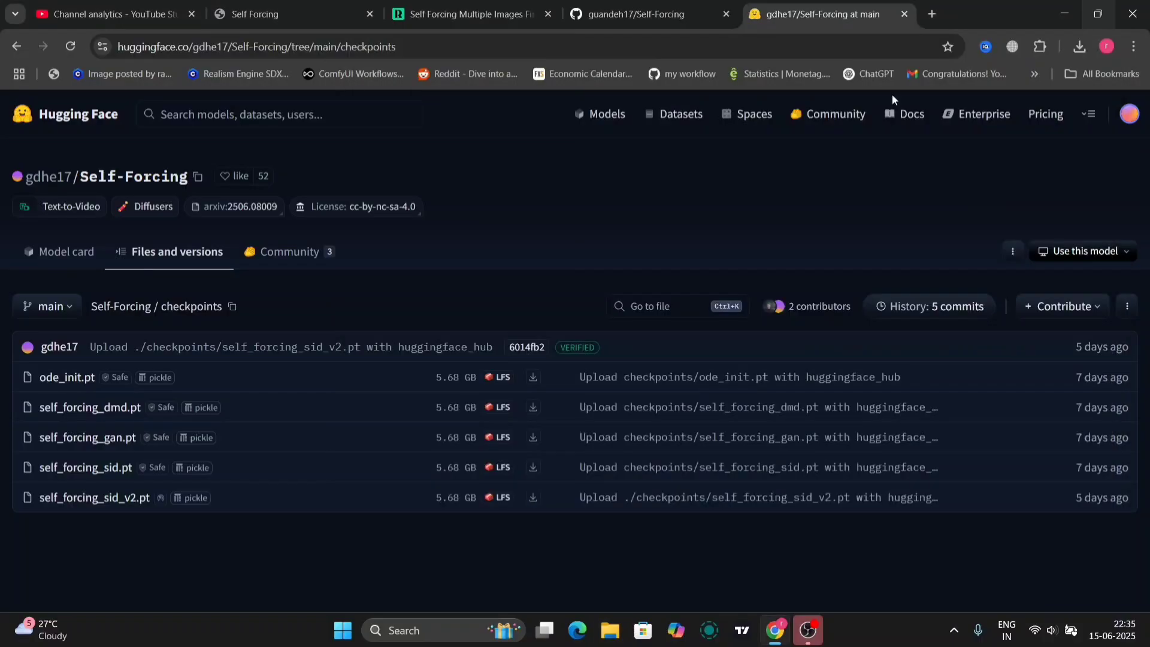
Switch to the RunningHub workflow and check the available models in the WanVideo Model Loader node without changing the selection.
{"action": "left_click", "coordinate": [665, 3]}
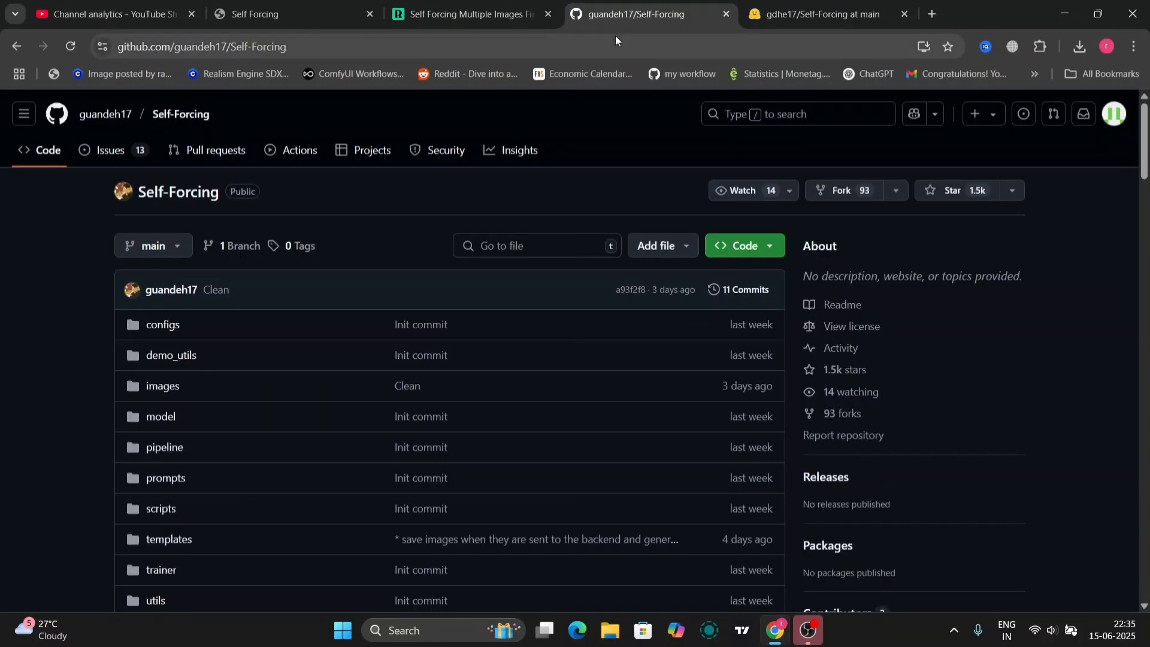
{"action": "left_click", "coordinate": [456, 18]}
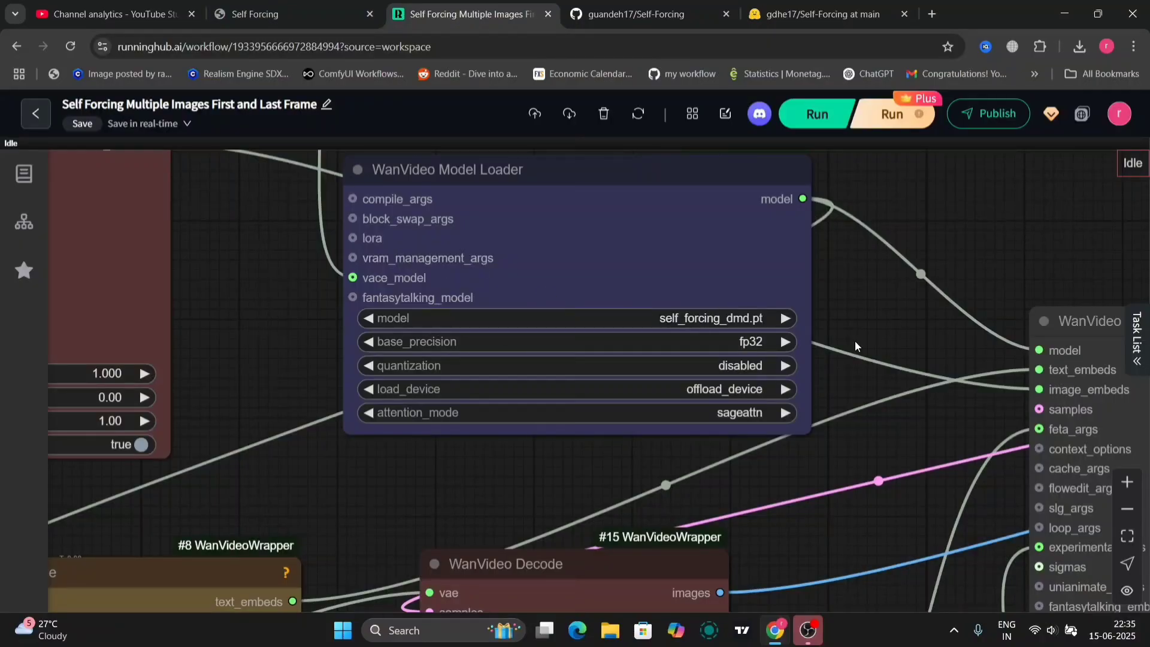
{"action": "left_click", "coordinate": [726, 318]}
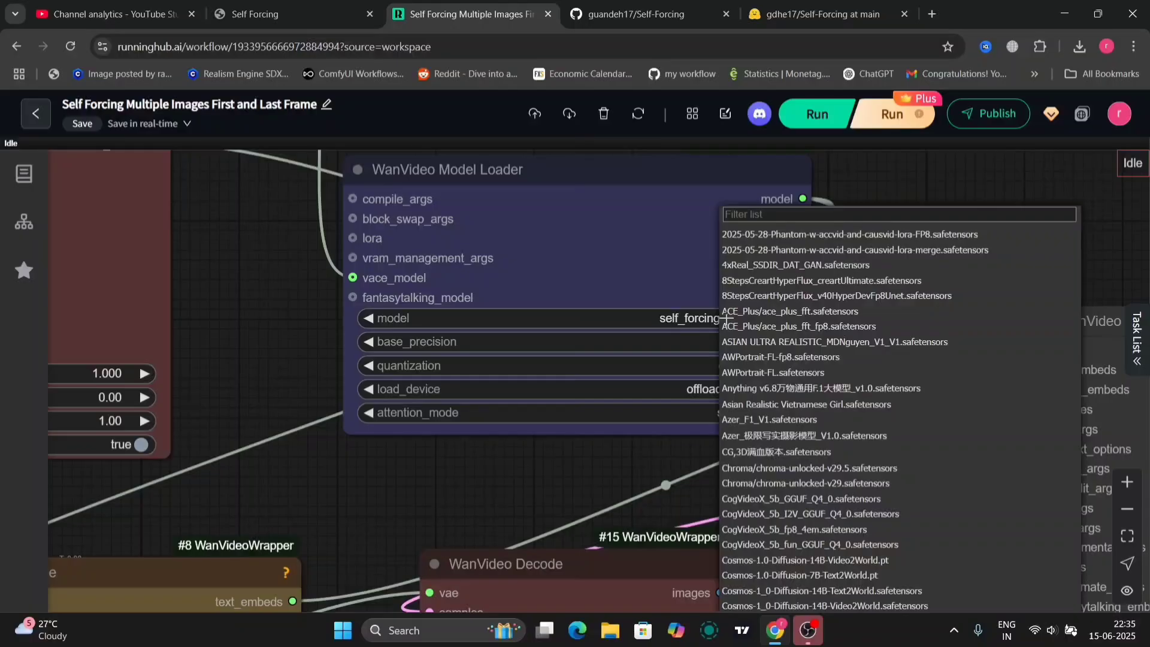
{"action": "left_click", "coordinate": [906, 184]}
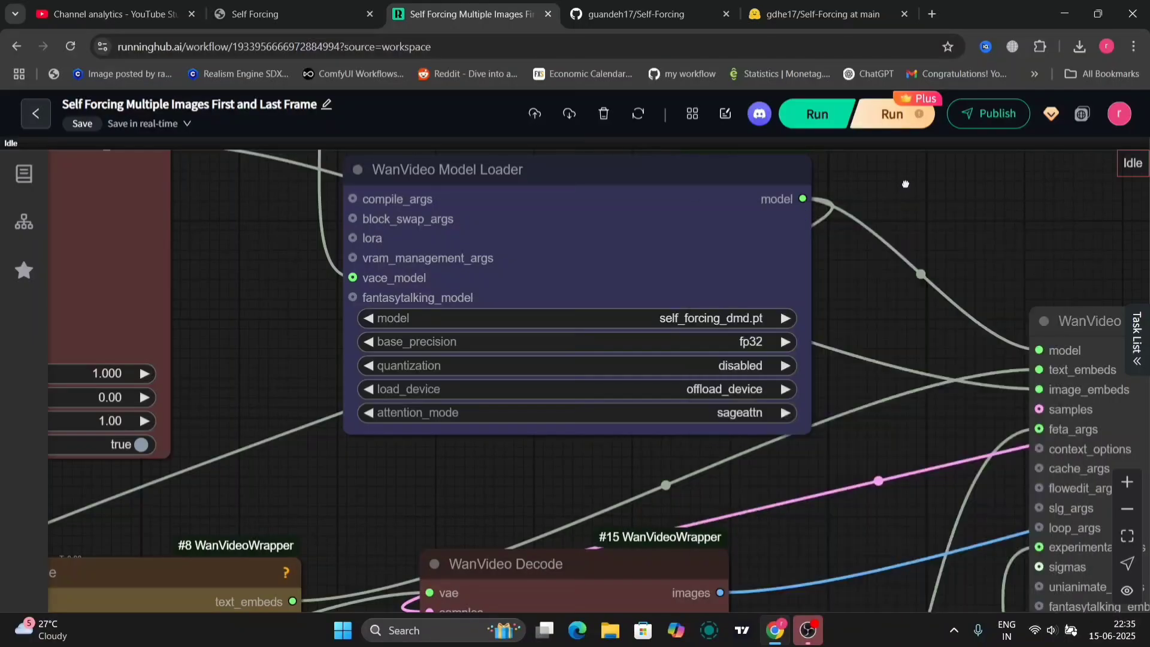
Inspect the model chosen in the WanVideo VACE Model Select node and its connection to the model loader.
{"action": "scroll", "coordinate": [850, 448], "scroll_direction": "down", "scroll_amount": 5}
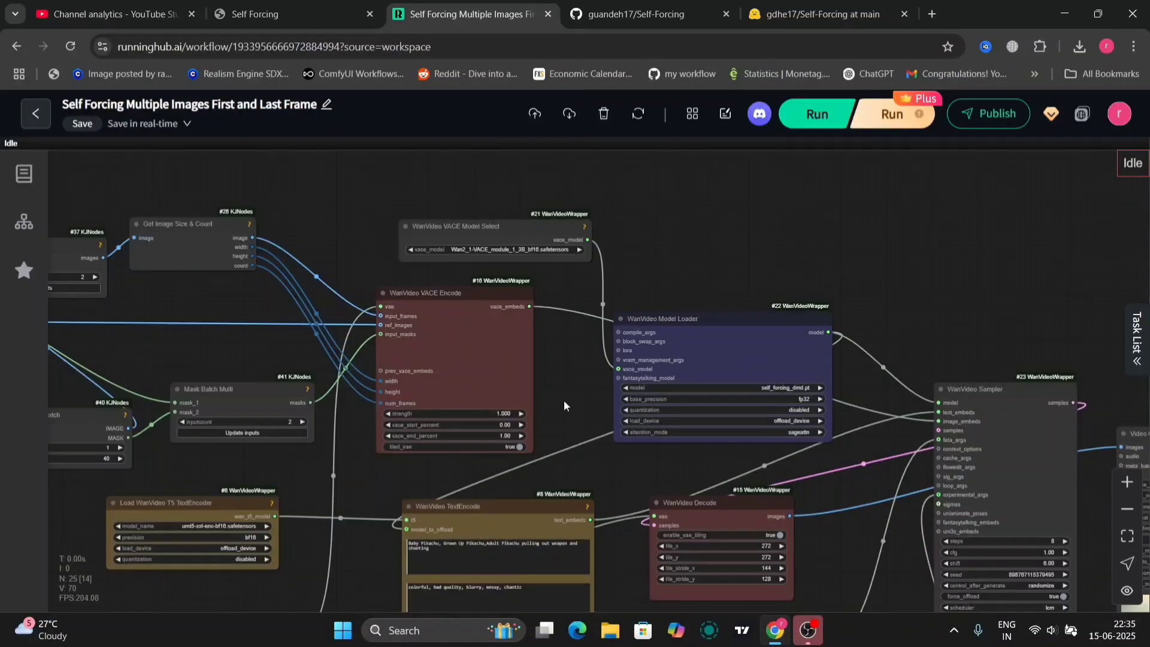
{"action": "left_click_drag", "start_coordinate": [568, 382], "coordinate": [613, 430]}
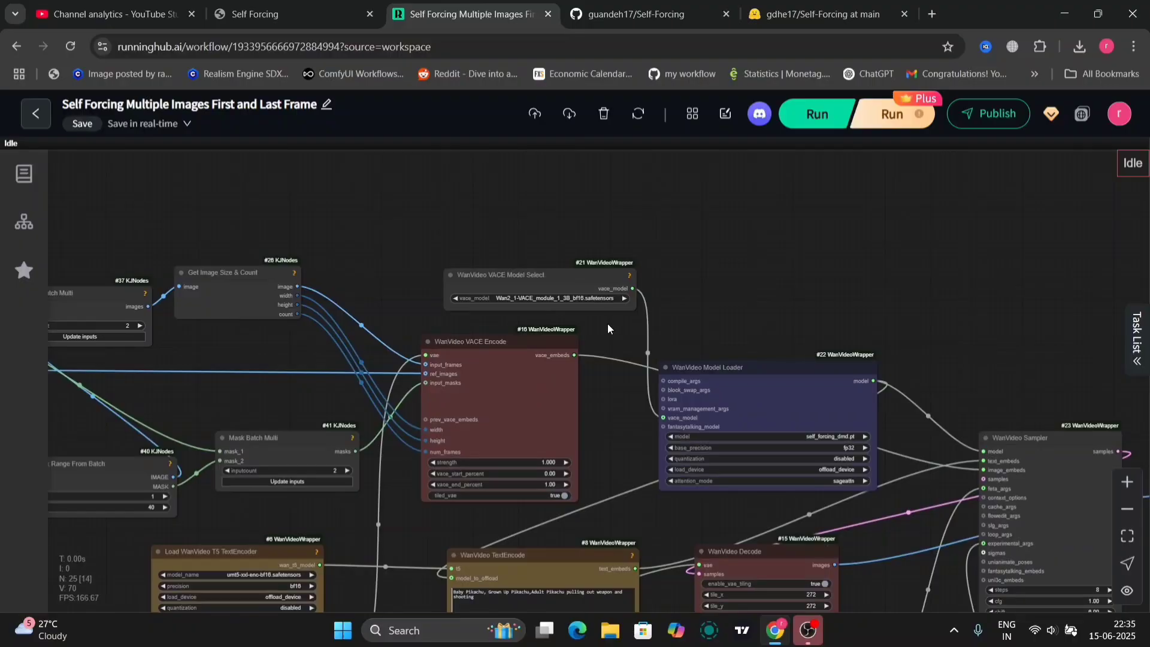
{"action": "scroll", "coordinate": [607, 326], "scroll_direction": "up", "scroll_amount": 5}
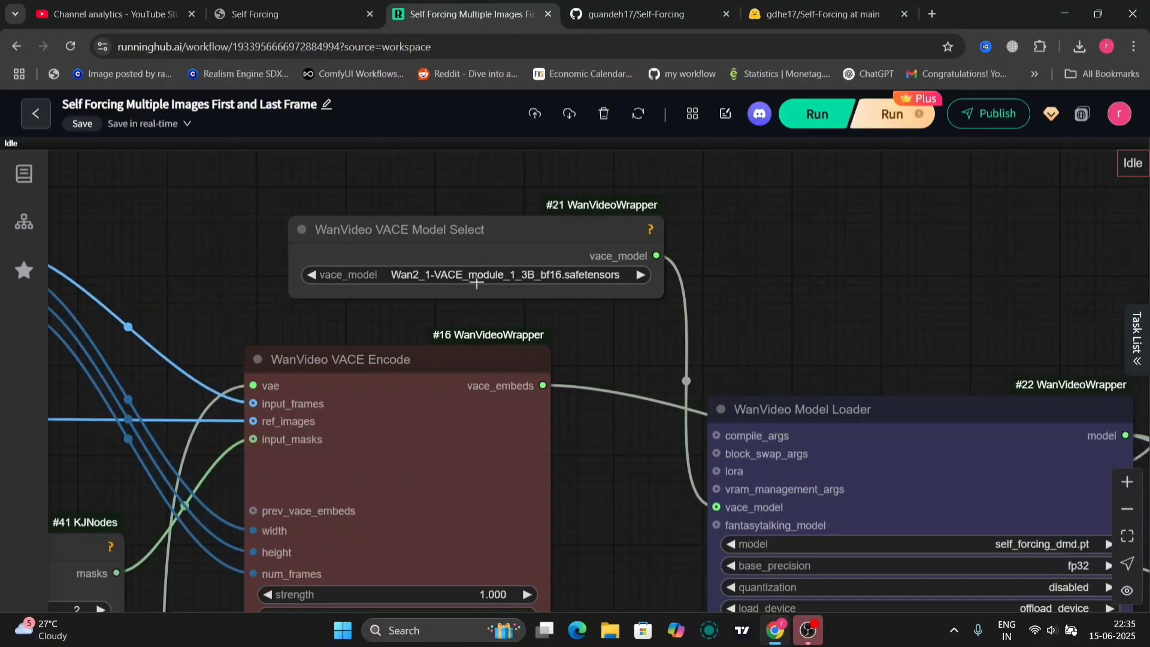
{"action": "scroll", "coordinate": [589, 343], "scroll_direction": "down", "scroll_amount": 3}
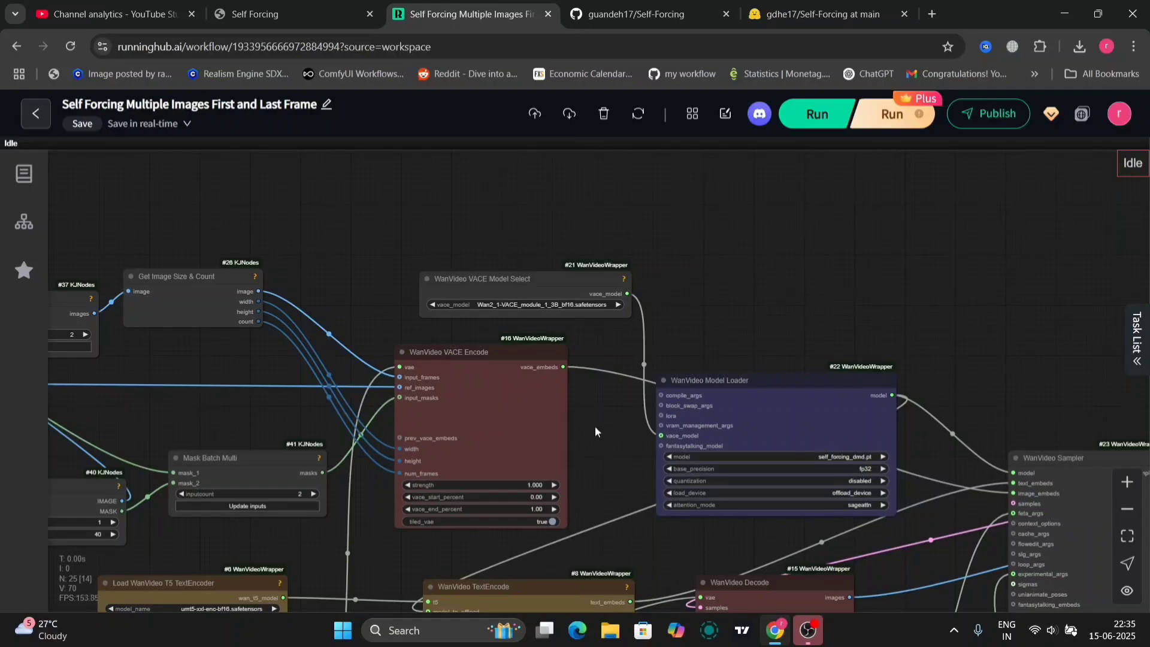
Inspect the T5 text encoder and VAE loader nodes and the prompts in the WanVideo TextEncode node.
{"action": "left_click_drag", "start_coordinate": [591, 431], "coordinate": [724, 315]}
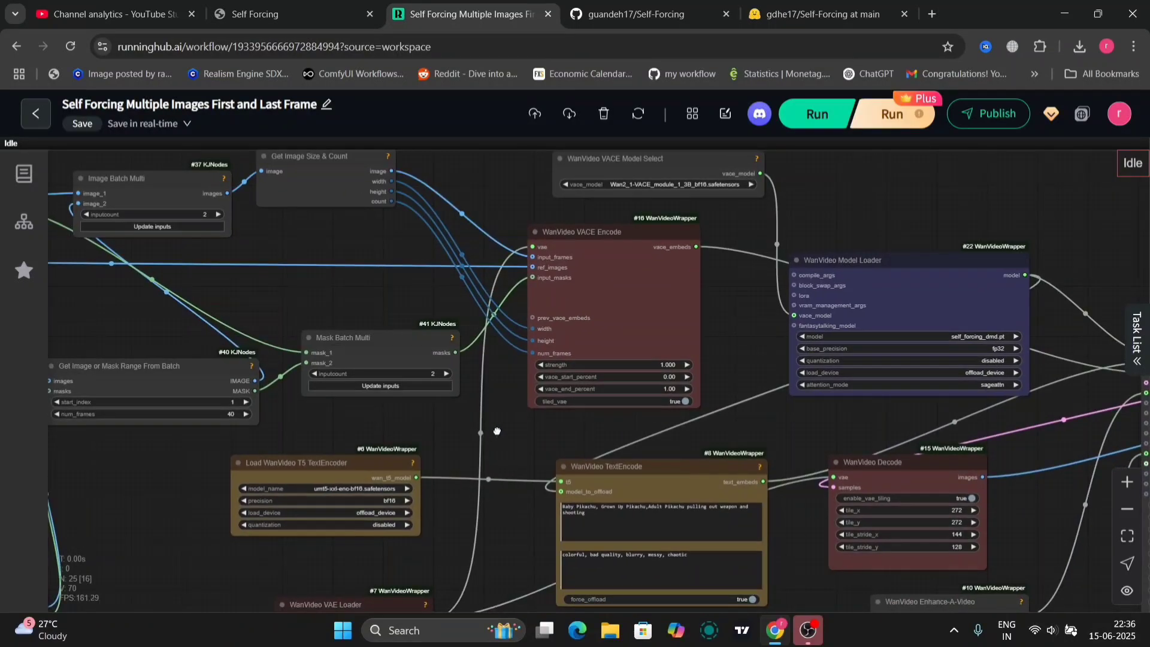
{"action": "left_click_drag", "start_coordinate": [497, 432], "coordinate": [537, 416]}
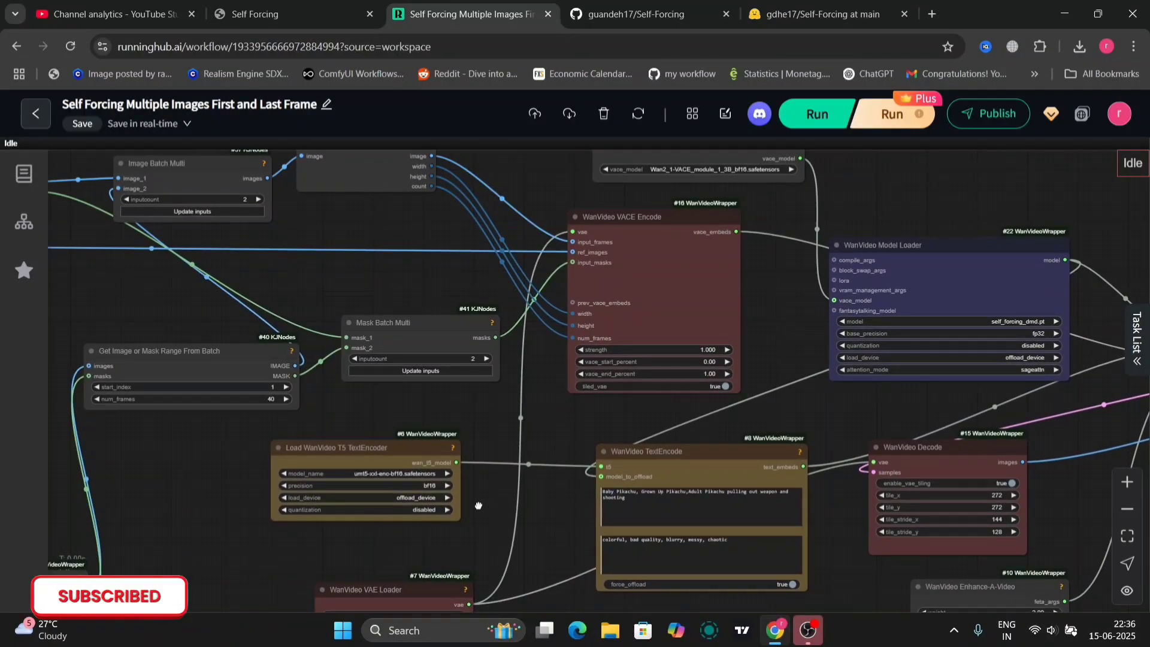
{"action": "left_click_drag", "start_coordinate": [478, 506], "coordinate": [382, 462]}
{"action": "scroll", "coordinate": [688, 447], "scroll_direction": "up", "scroll_amount": 8}
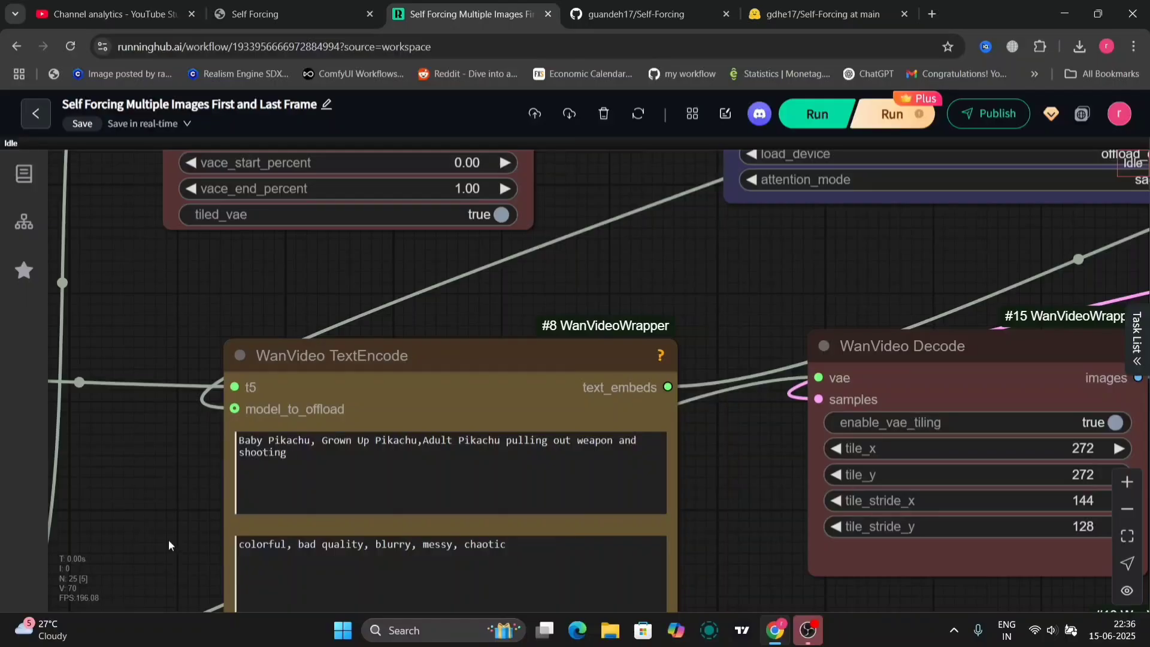
Move the Resize Image node fed by the first Load Image: Start node closer to that loader.
{"action": "scroll", "coordinate": [167, 539], "scroll_direction": "down", "scroll_amount": 10}
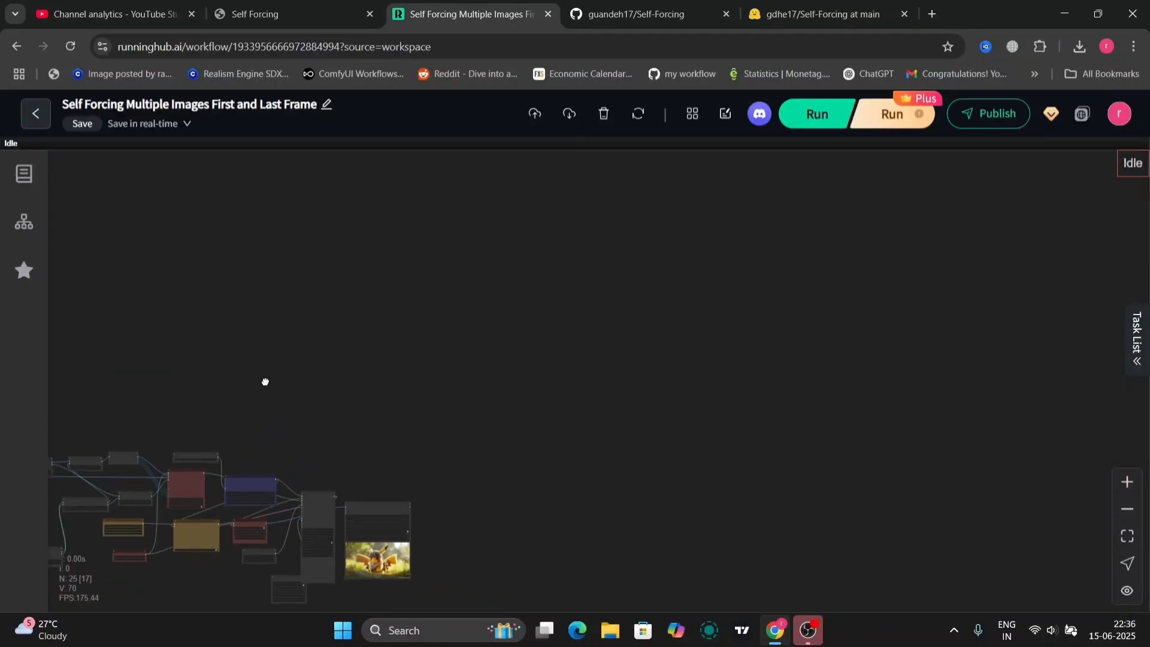
{"action": "left_click_drag", "start_coordinate": [265, 382], "coordinate": [821, 326]}
{"action": "scroll", "coordinate": [555, 460], "scroll_direction": "up", "scroll_amount": 10}
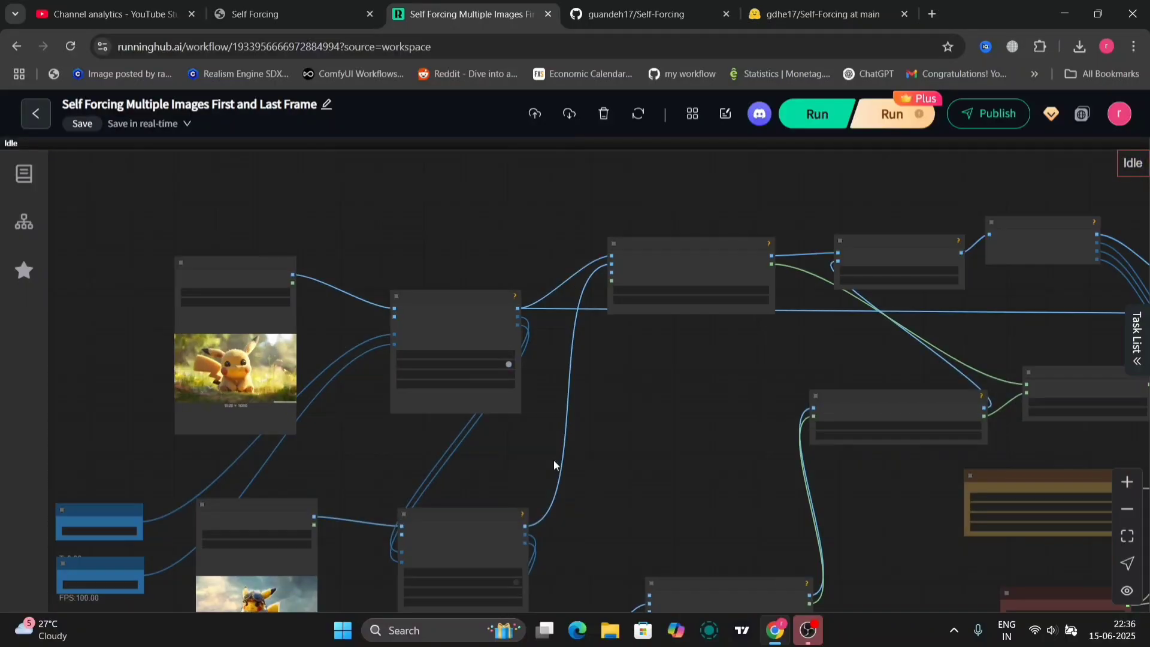
{"action": "scroll", "coordinate": [553, 460], "scroll_direction": "up", "scroll_amount": 3}
{"action": "left_click_drag", "start_coordinate": [554, 462], "coordinate": [850, 446]}
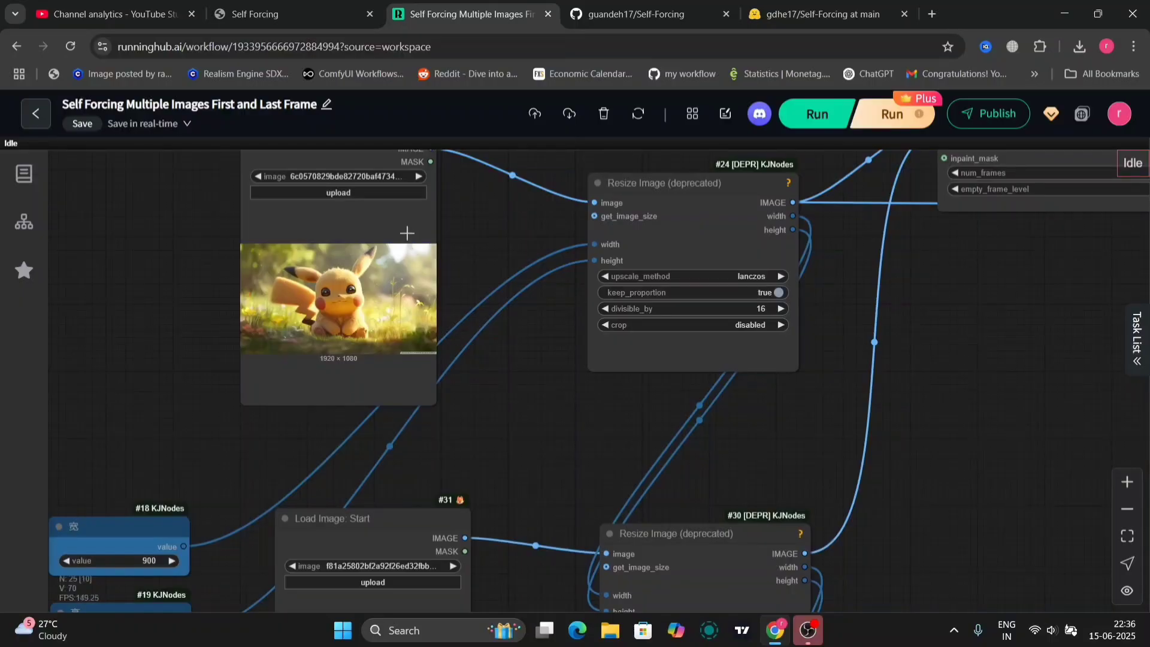
{"action": "scroll", "coordinate": [468, 404], "scroll_direction": "down", "scroll_amount": 5}
{"action": "scroll", "coordinate": [467, 403], "scroll_direction": "up", "scroll_amount": 3}
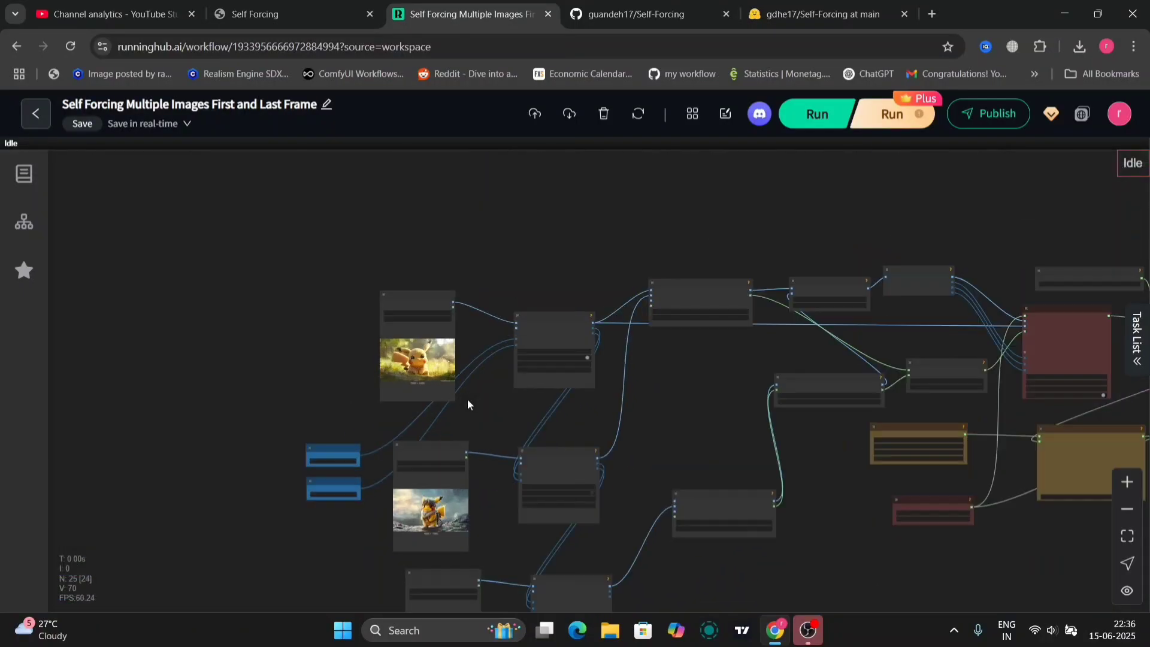
{"action": "scroll", "coordinate": [468, 404], "scroll_direction": "up", "scroll_amount": 2}
{"action": "left_click_drag", "start_coordinate": [623, 261], "coordinate": [581, 227]}
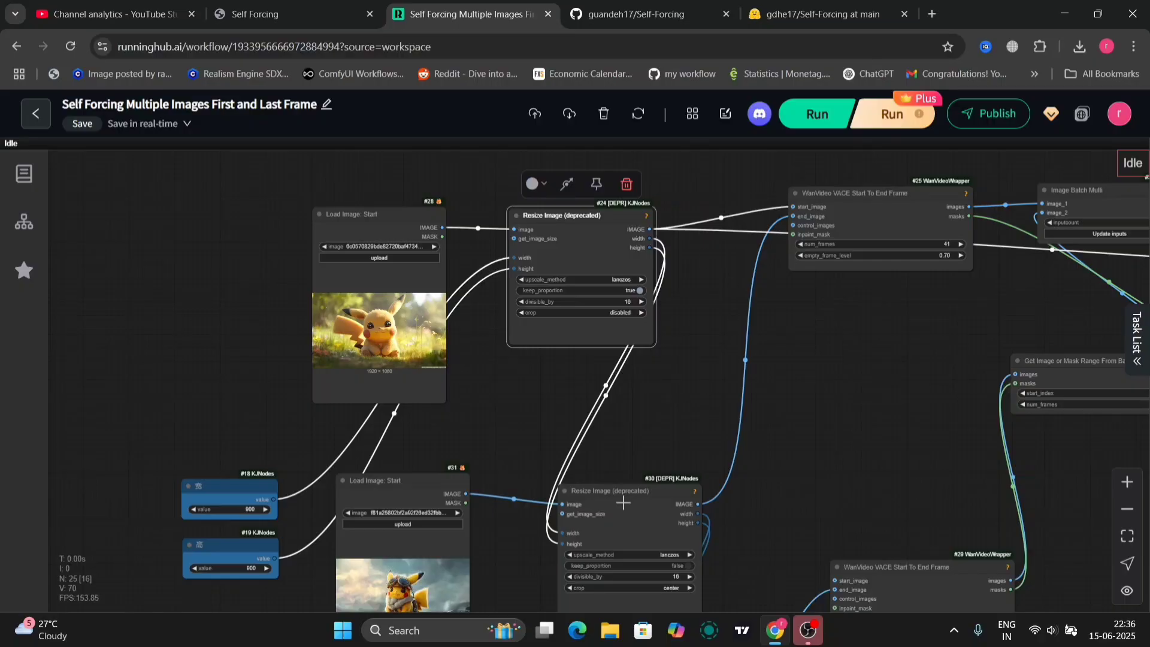
Reposition the second Load Image: Start node and its Resize Image node side by side just below the first pair.
{"action": "left_click_drag", "start_coordinate": [620, 495], "coordinate": [712, 416]}
{"action": "left_click_drag", "start_coordinate": [390, 486], "coordinate": [391, 427]}
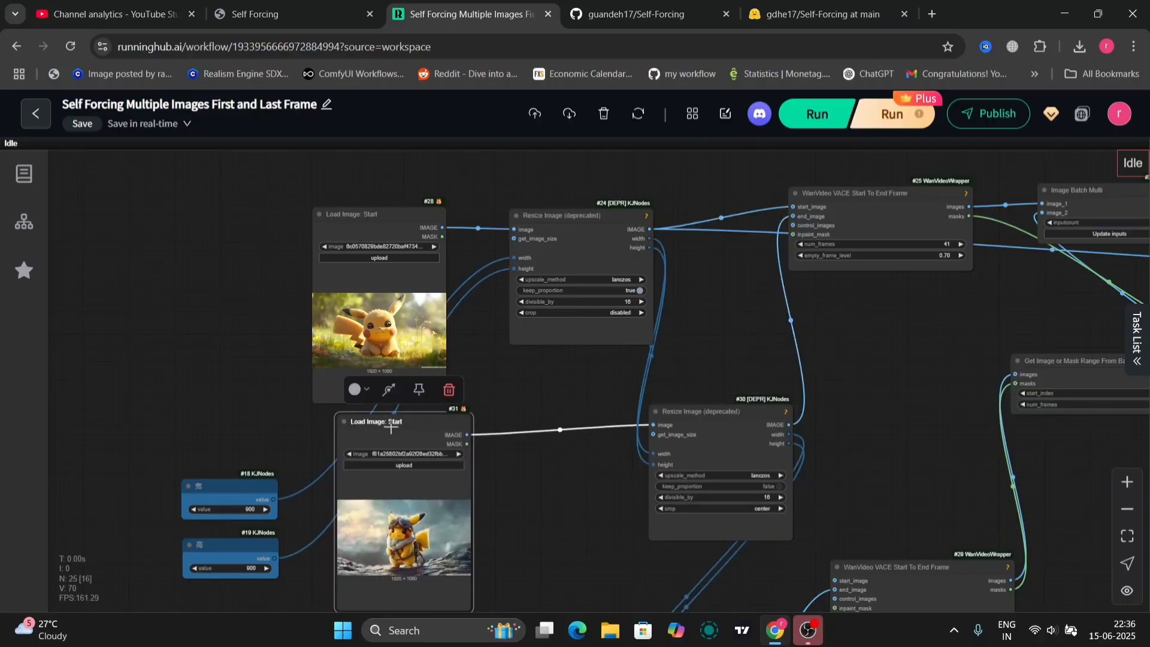
{"action": "scroll", "coordinate": [503, 548], "scroll_direction": "up", "scroll_amount": 3}
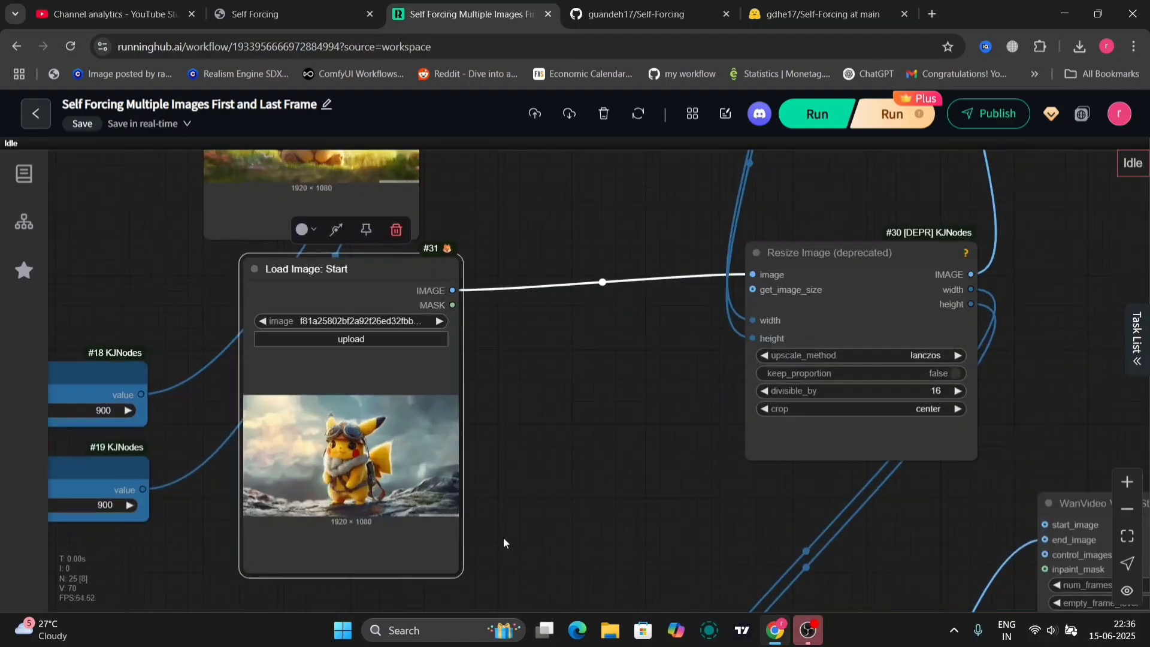
{"action": "scroll", "coordinate": [561, 467], "scroll_direction": "down", "scroll_amount": 3}
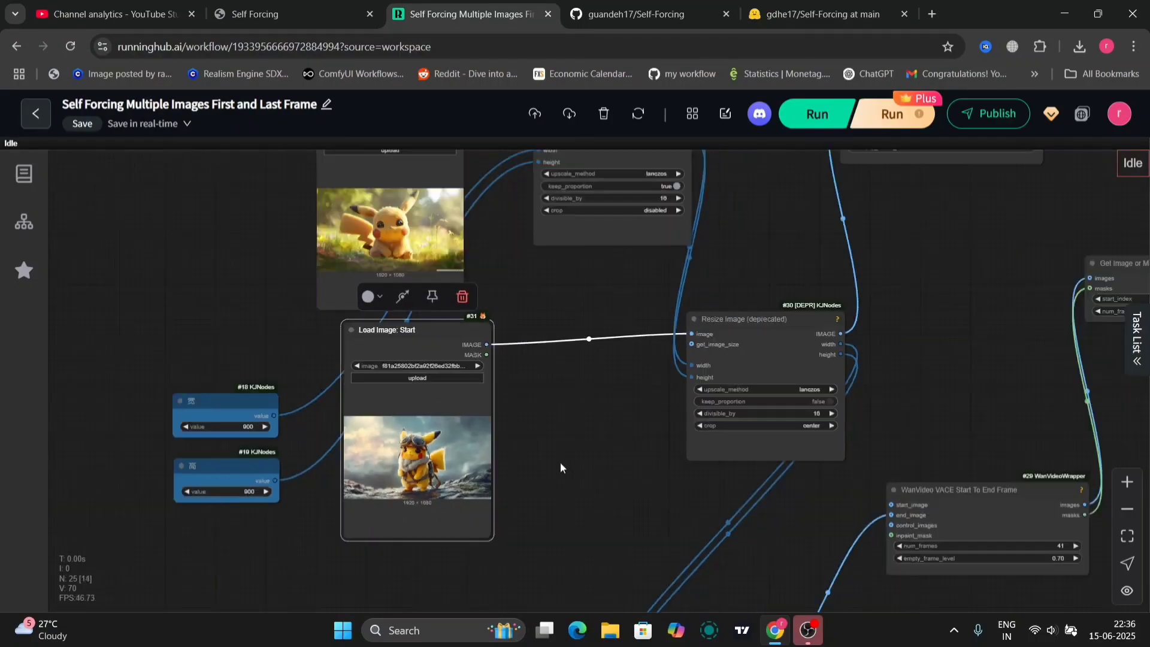
{"action": "left_click_drag", "start_coordinate": [560, 467], "coordinate": [397, 364]}
{"action": "left_click_drag", "start_coordinate": [347, 400], "coordinate": [303, 443]}
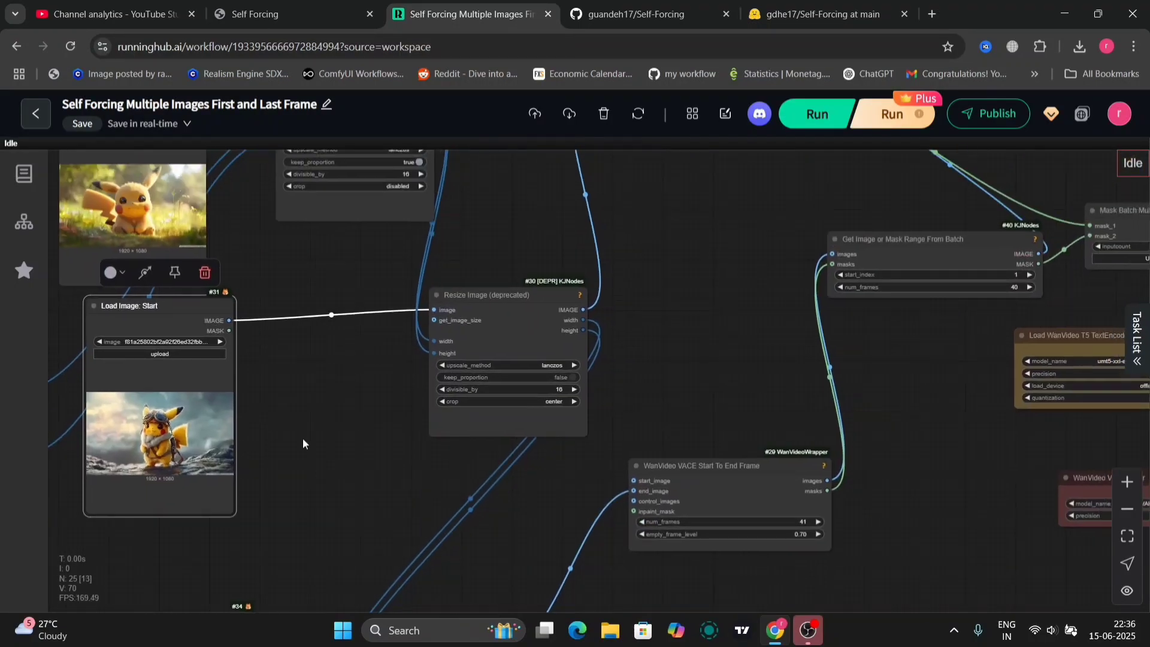
{"action": "left_click_drag", "start_coordinate": [506, 310], "coordinate": [430, 302]}
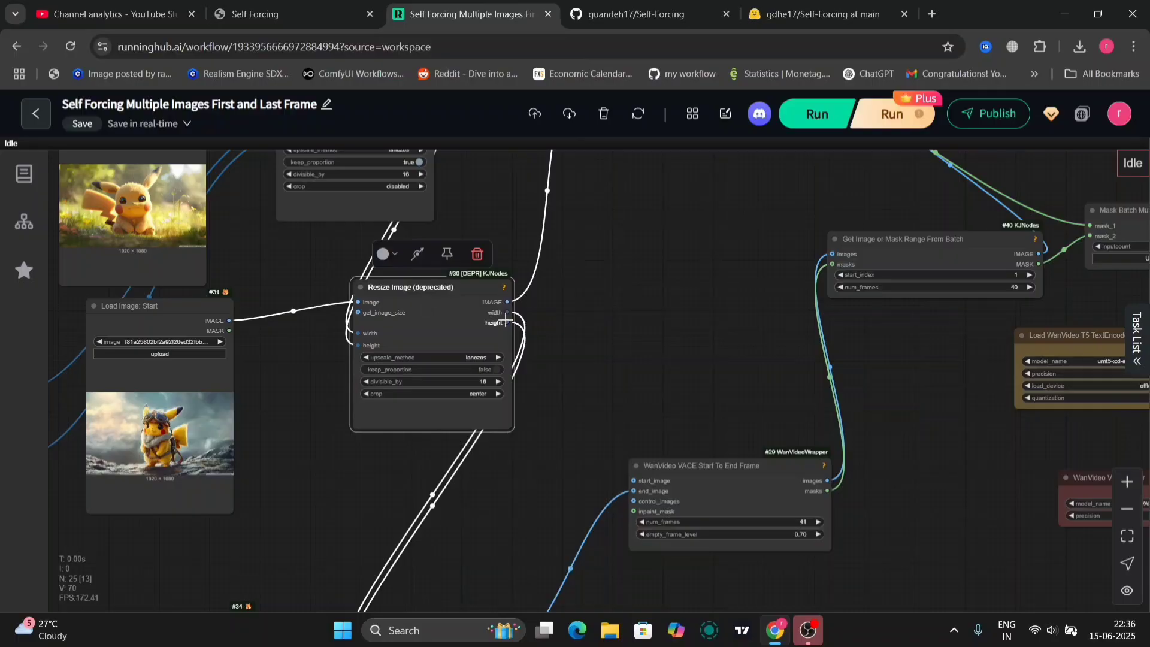
Move the third Load Image: Start node and its Resize Image node up towards the second pair.
{"action": "scroll", "coordinate": [590, 375], "scroll_direction": "down", "scroll_amount": 5}
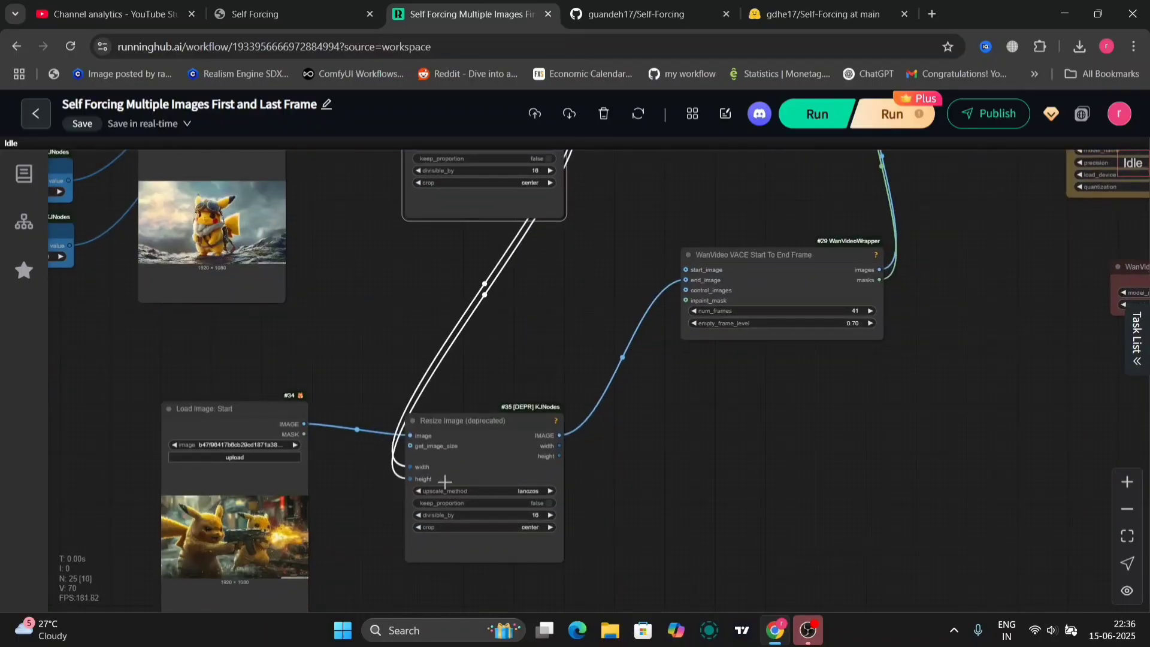
{"action": "left_click_drag", "start_coordinate": [275, 417], "coordinate": [266, 381]}
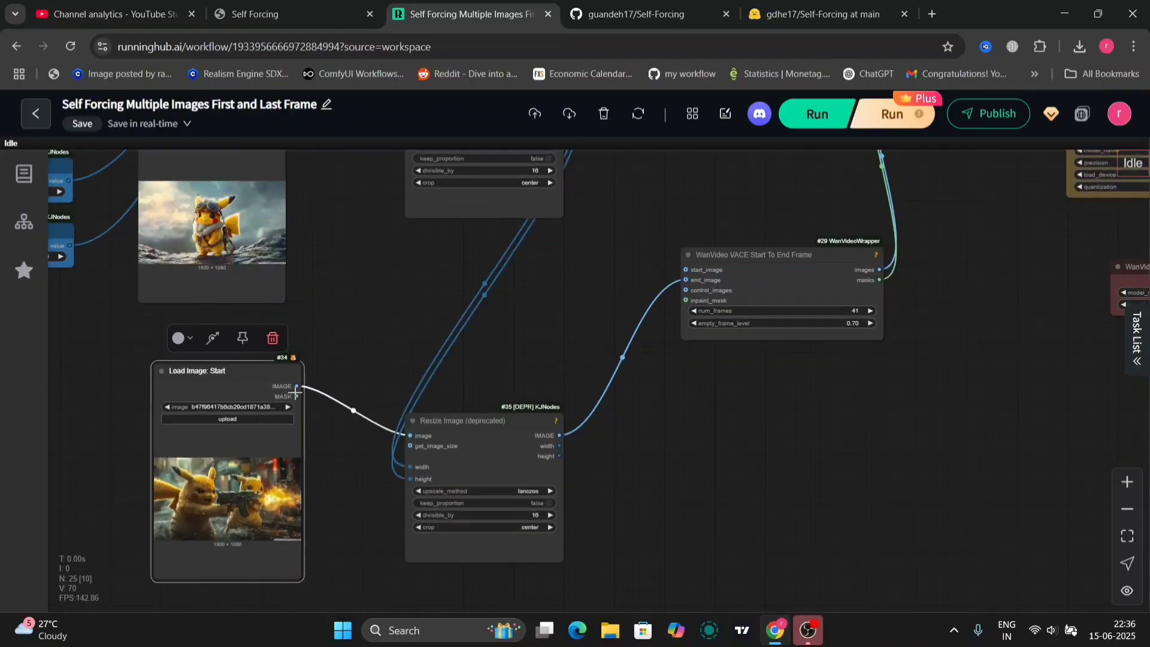
{"action": "left_click_drag", "start_coordinate": [482, 428], "coordinate": [475, 343]}
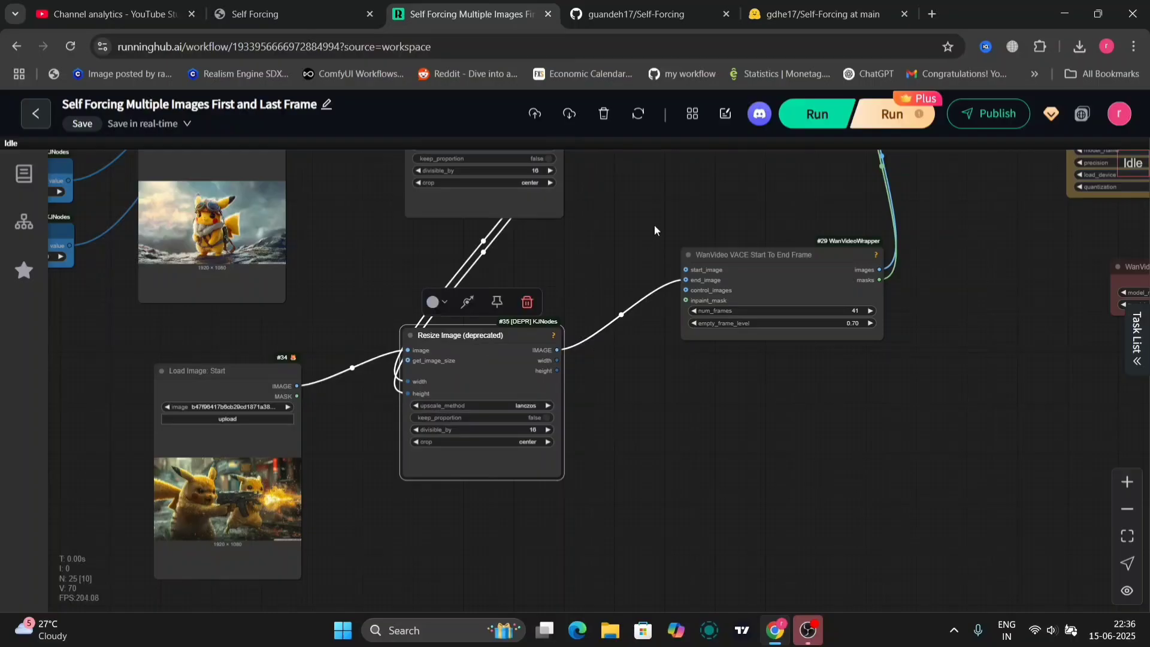
Trace the connections from the Resize Image nodes into the two WanVideo VACE Start To End Frame nodes.
{"action": "left_click_drag", "start_coordinate": [624, 289], "coordinate": [583, 522]}
{"action": "left_click_drag", "start_coordinate": [573, 381], "coordinate": [566, 459]}
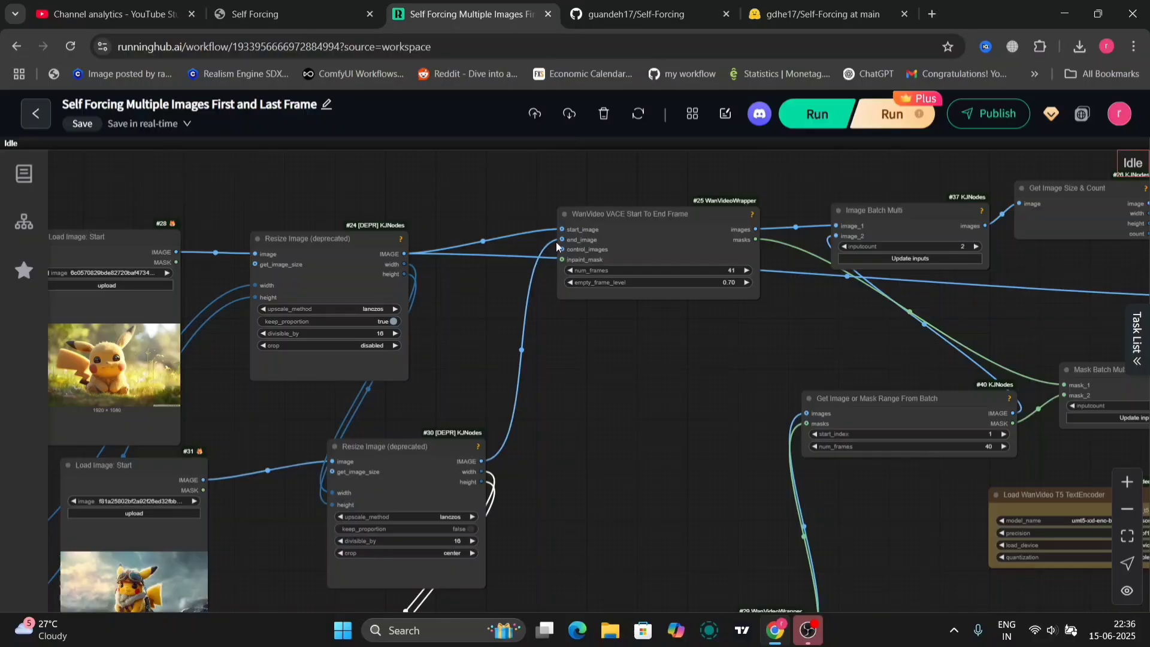
{"action": "left_click_drag", "start_coordinate": [602, 518], "coordinate": [603, 220]}
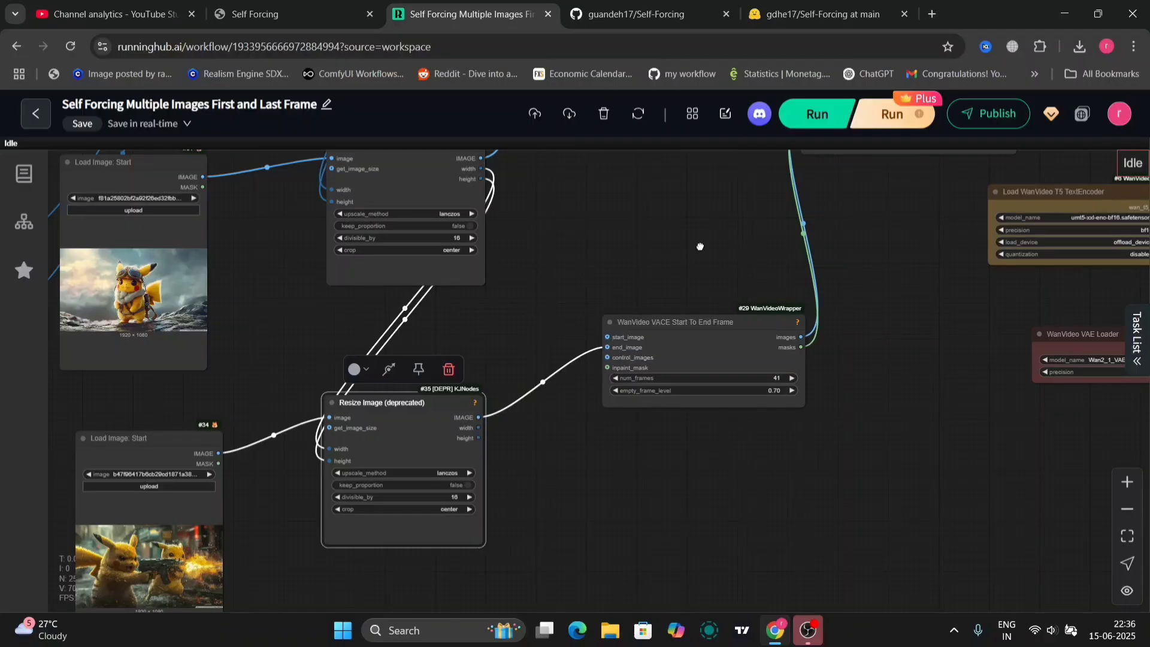
{"action": "left_click_drag", "start_coordinate": [700, 246], "coordinate": [521, 419]}
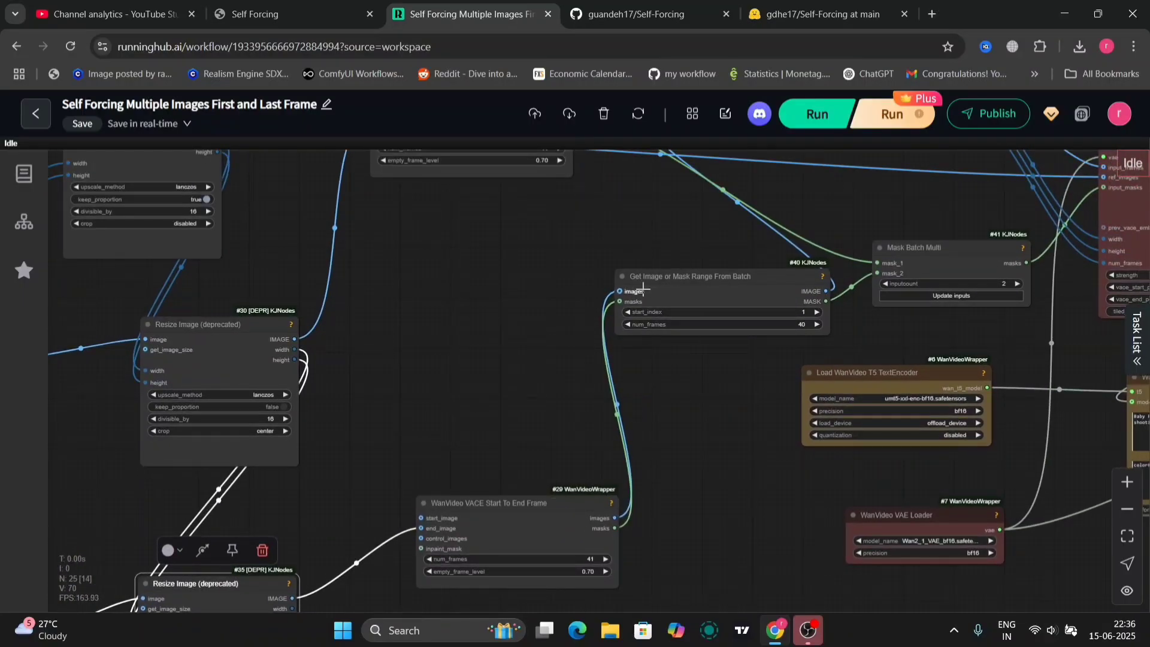
Nudge the Get Image or Mask Range From Batch node slightly upward and examine its start_index and num_frames settings.
{"action": "mouse_move", "coordinate": [658, 285]}
{"action": "left_mouse_down"}
{"action": "mouse_move", "coordinate": [585, 206]}
{"action": "mouse_move", "coordinate": [656, 276]}
{"action": "left_mouse_up"}
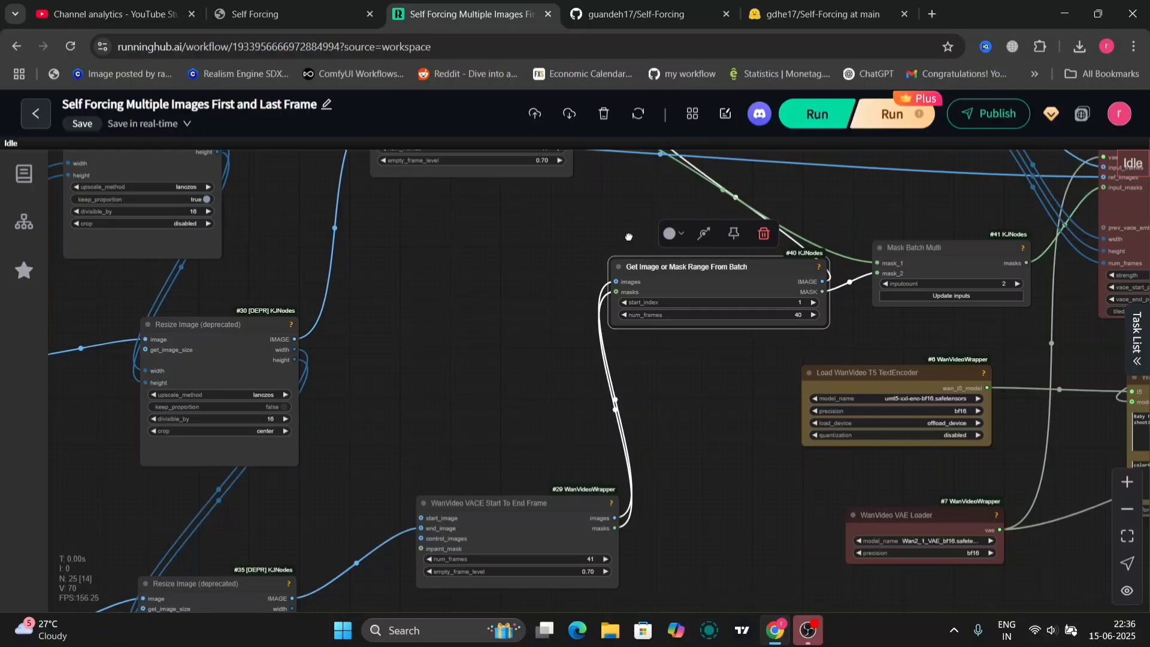
{"action": "left_click_drag", "start_coordinate": [628, 237], "coordinate": [543, 219]}
{"action": "left_click", "coordinate": [763, 290]}
{"action": "scroll", "coordinate": [763, 290], "scroll_direction": "up", "scroll_amount": 8}
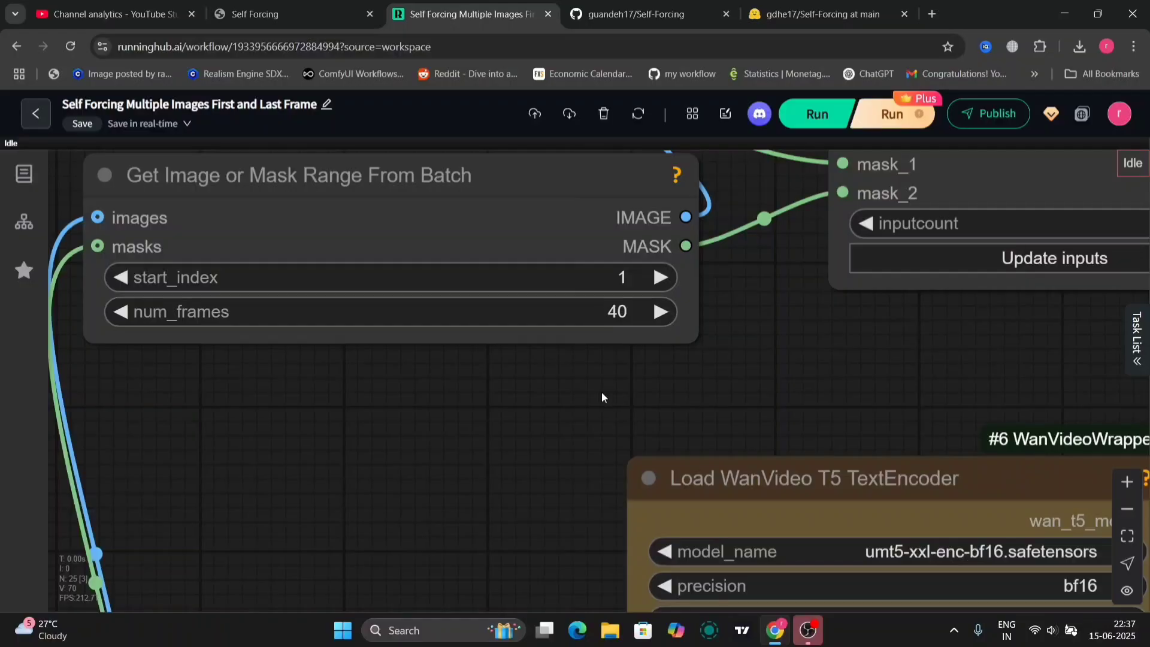
{"action": "scroll", "coordinate": [601, 392], "scroll_direction": "down", "scroll_amount": 9}
Move Image Batch Multi directly above Mask Batch Multi, and shift the first WanVideo VACE Start To End Frame node slightly towards it.
{"action": "left_click_drag", "start_coordinate": [598, 240], "coordinate": [636, 409]}
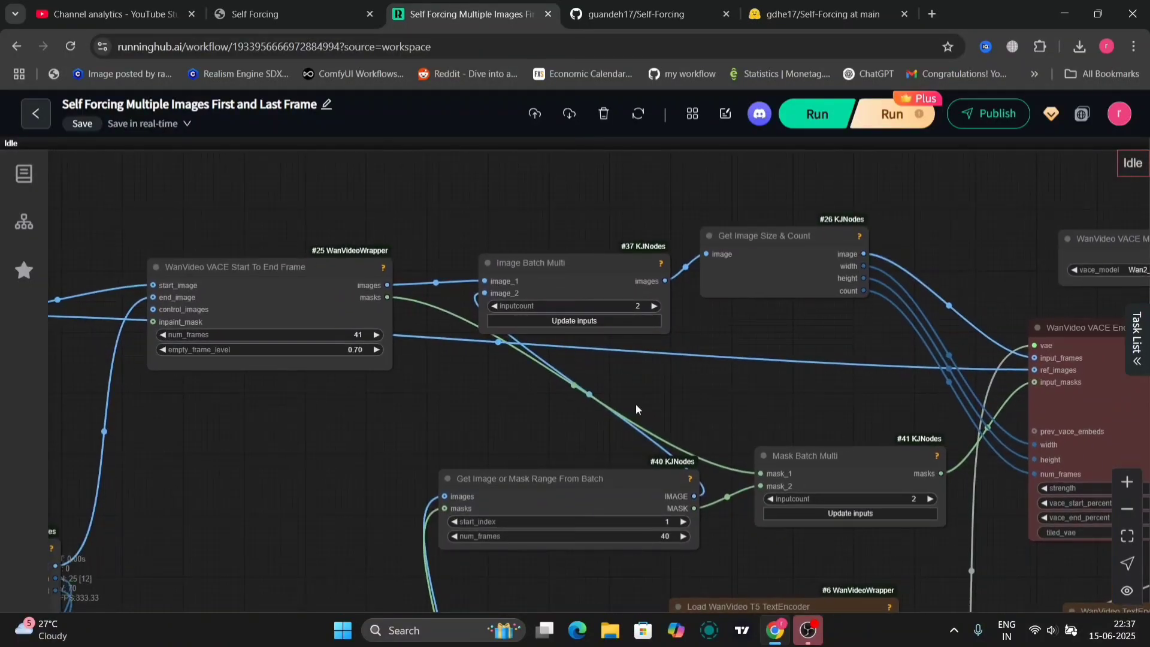
{"action": "left_click_drag", "start_coordinate": [578, 269], "coordinate": [842, 331]}
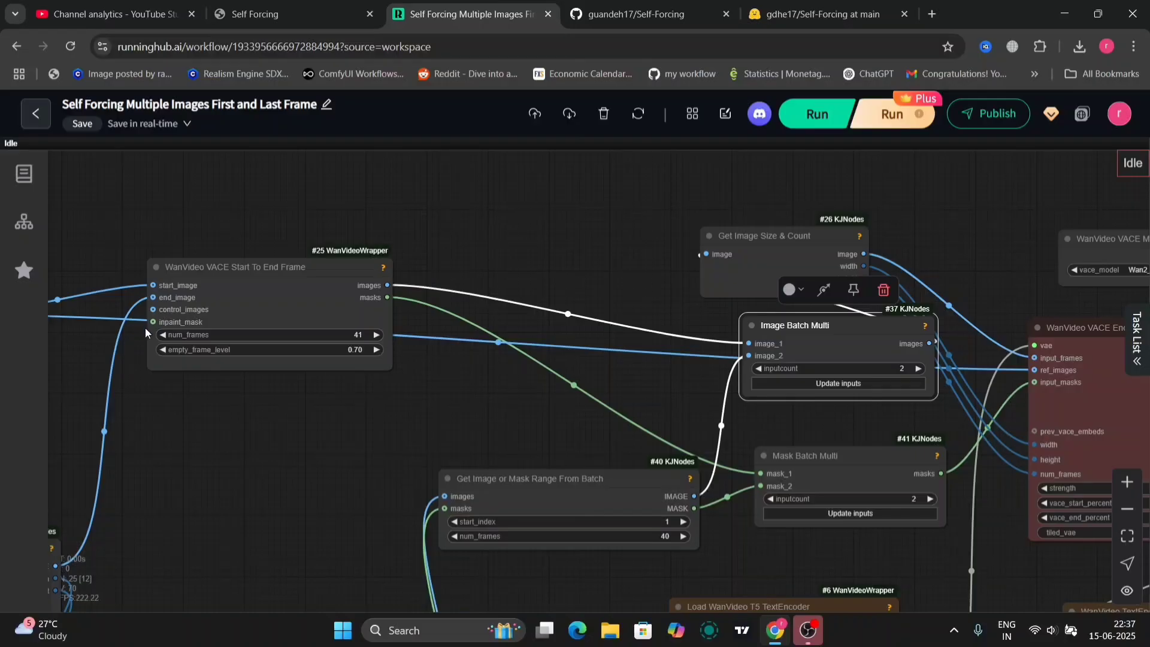
{"action": "left_click_drag", "start_coordinate": [256, 275], "coordinate": [299, 252]}
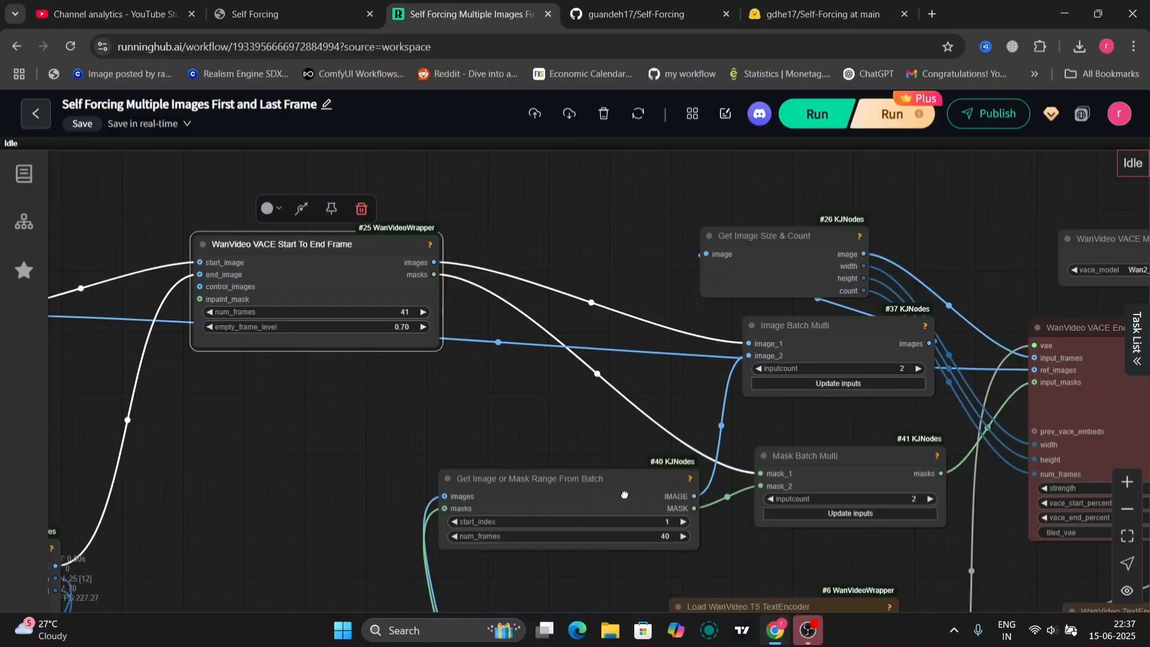
Trace the third image through the second WanVideo VACE Start To End Frame node and the batch nodes into WanVideo VACE Encode.
{"action": "left_click_drag", "start_coordinate": [624, 494], "coordinate": [720, 287]}
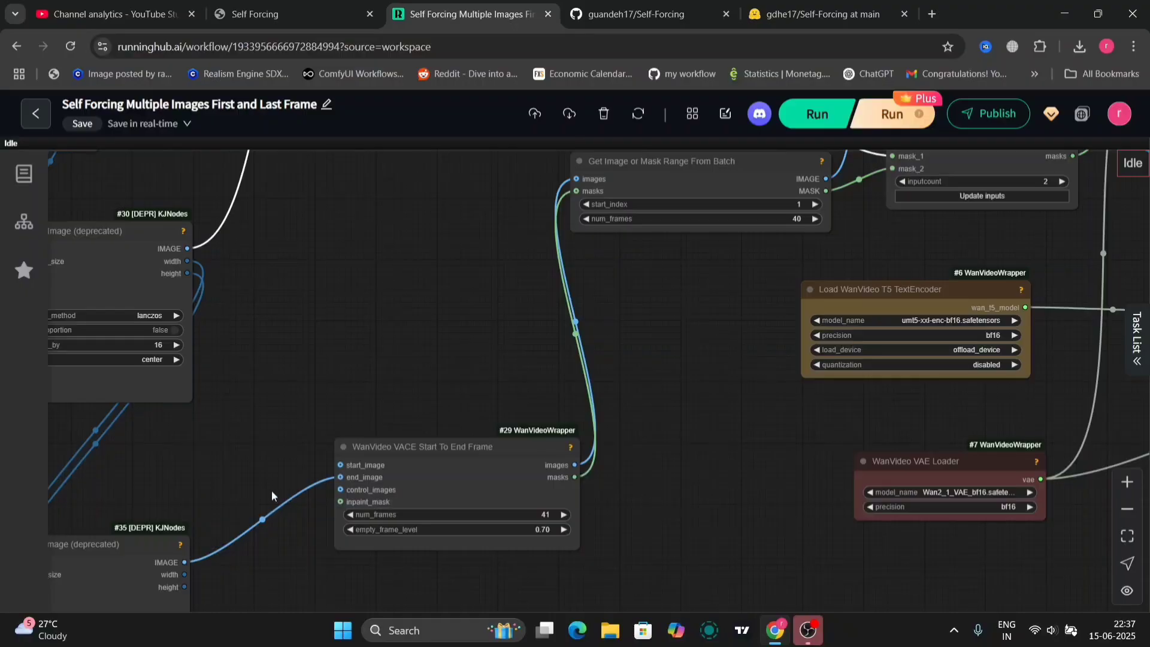
{"action": "left_click_drag", "start_coordinate": [271, 490], "coordinate": [687, 252]}
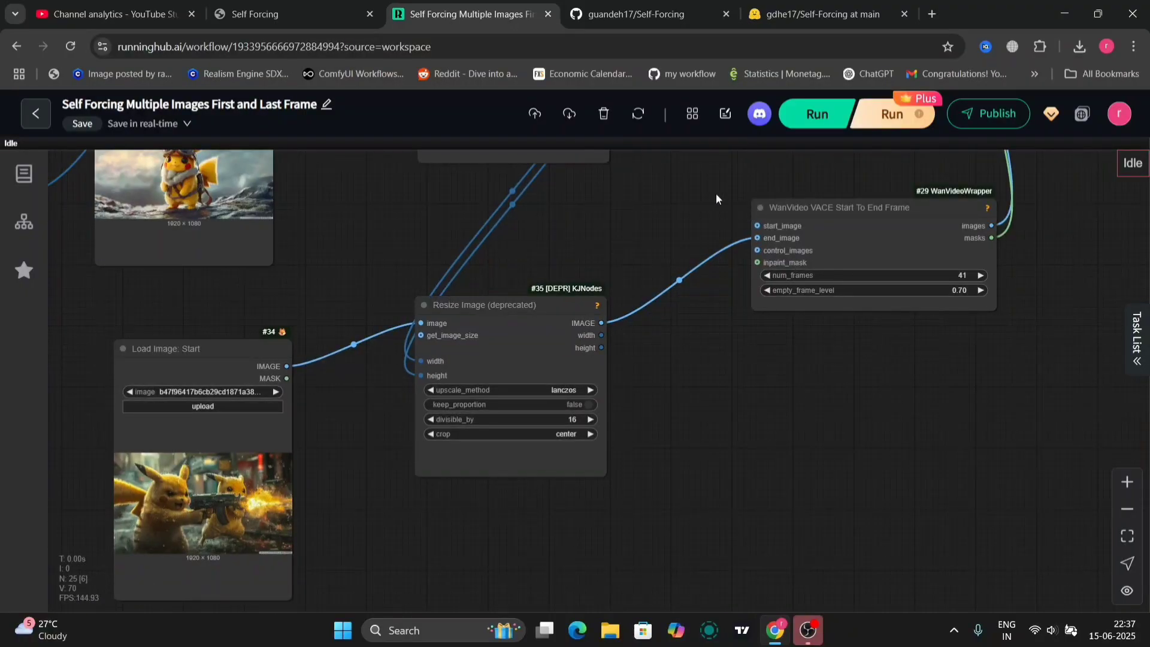
{"action": "left_click_drag", "start_coordinate": [717, 199], "coordinate": [168, 467]}
{"action": "left_click_drag", "start_coordinate": [490, 366], "coordinate": [341, 410]}
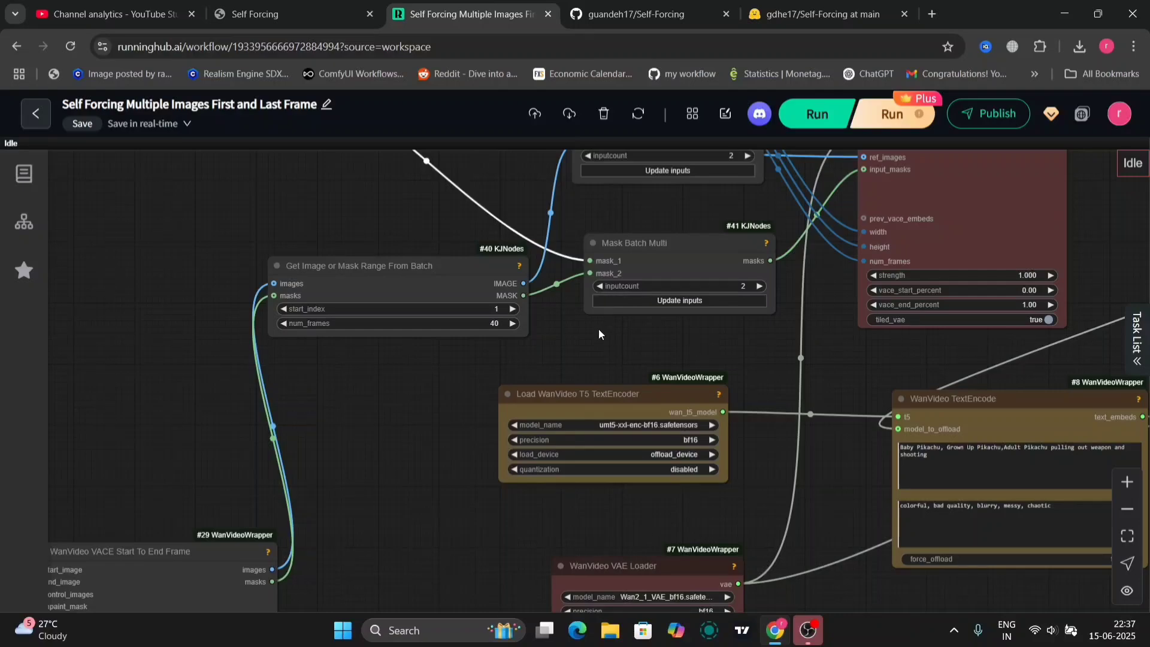
{"action": "left_click_drag", "start_coordinate": [598, 334], "coordinate": [473, 449]}
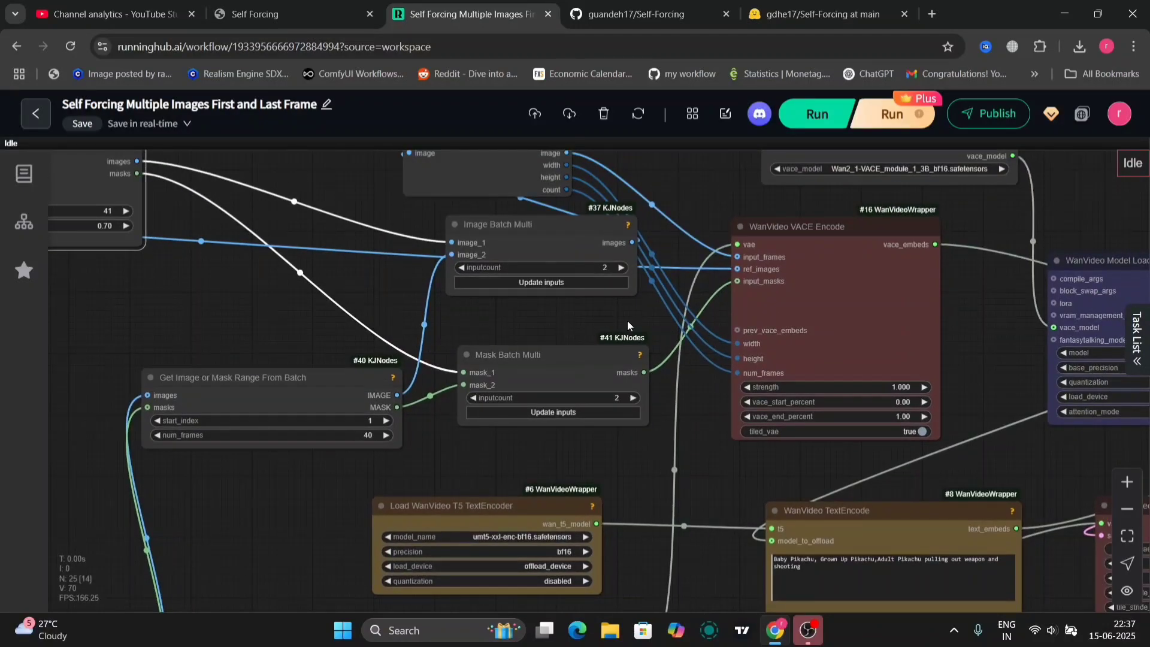
{"action": "left_click_drag", "start_coordinate": [630, 314], "coordinate": [375, 414]}
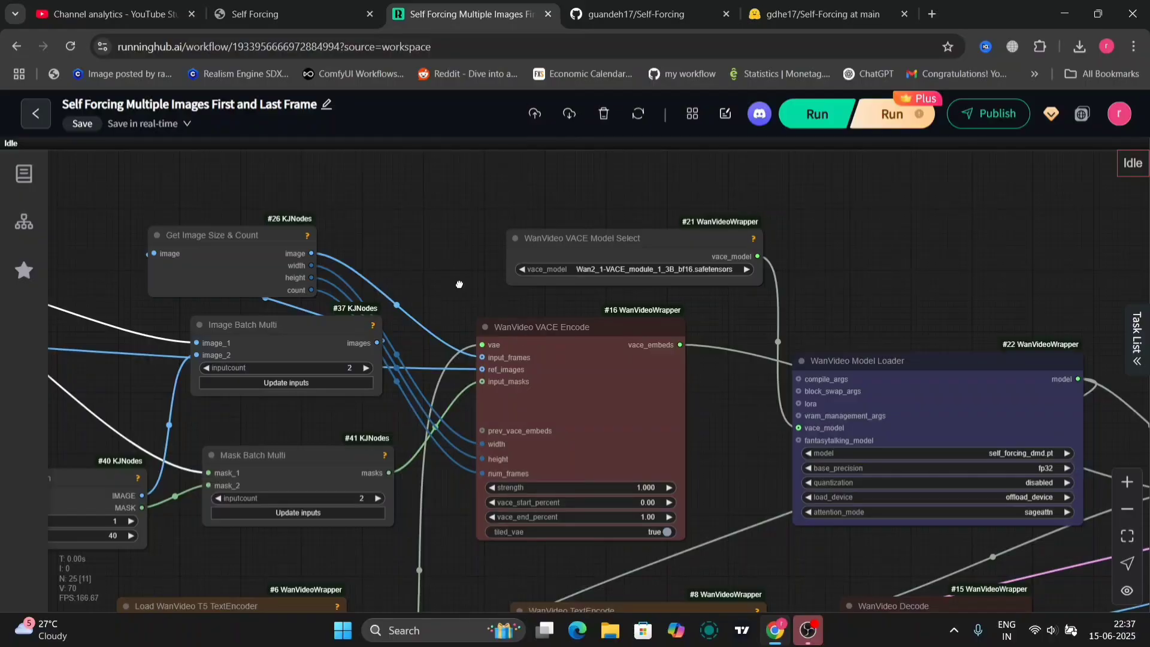
{"action": "left_click_drag", "start_coordinate": [459, 284], "coordinate": [444, 261]}
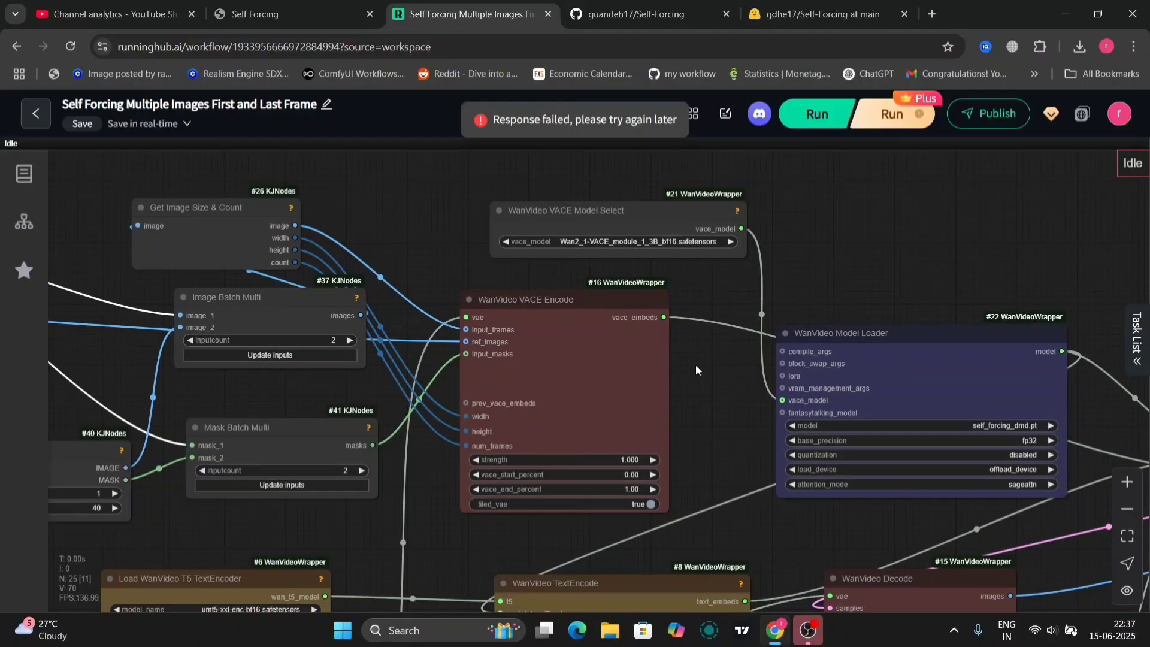
Widen the WanVideo VAE Loader node until its full model name fits.
{"action": "left_click_drag", "start_coordinate": [697, 378], "coordinate": [649, 261]}
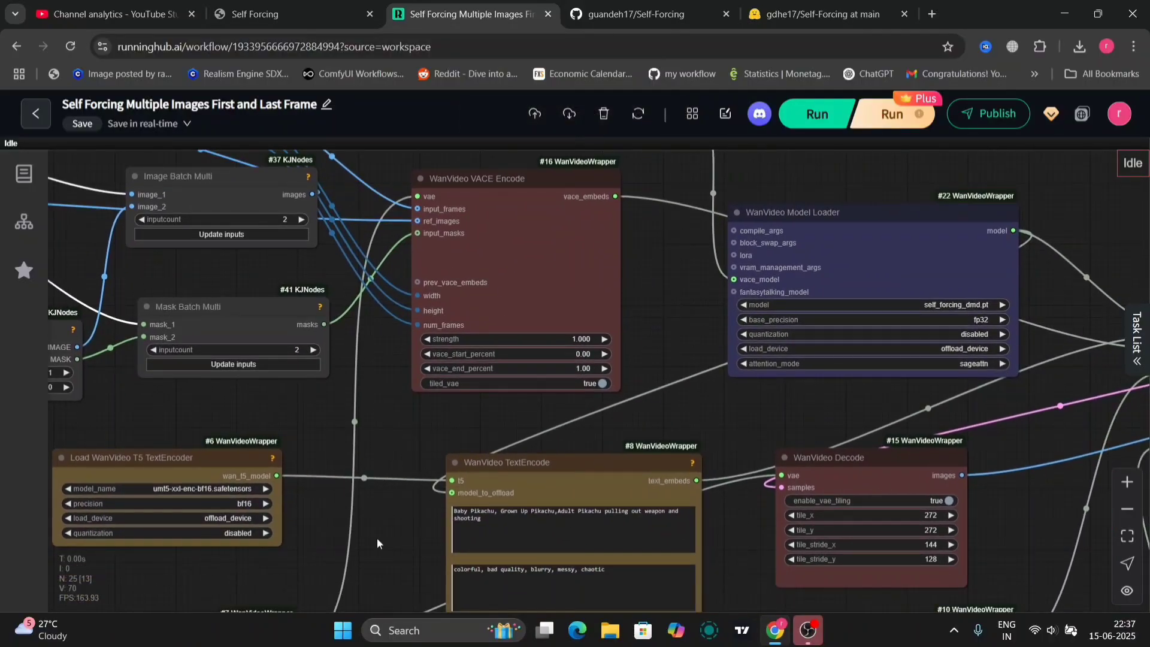
{"action": "left_click_drag", "start_coordinate": [376, 537], "coordinate": [454, 391]}
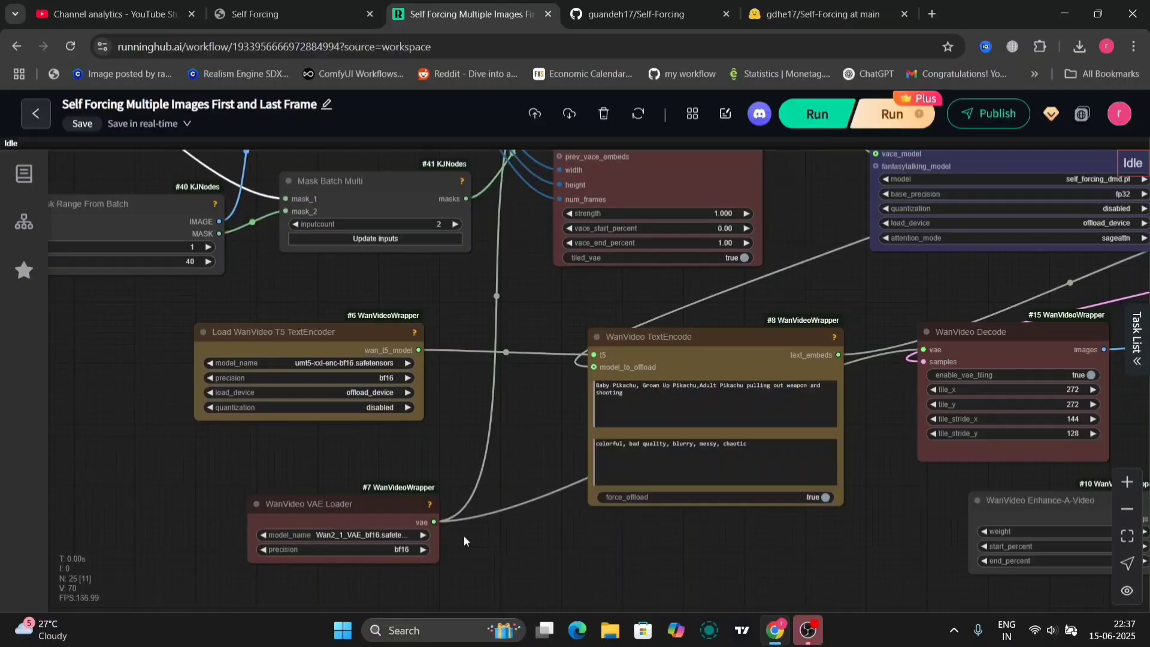
{"action": "left_click_drag", "start_coordinate": [435, 562], "coordinate": [499, 541]}
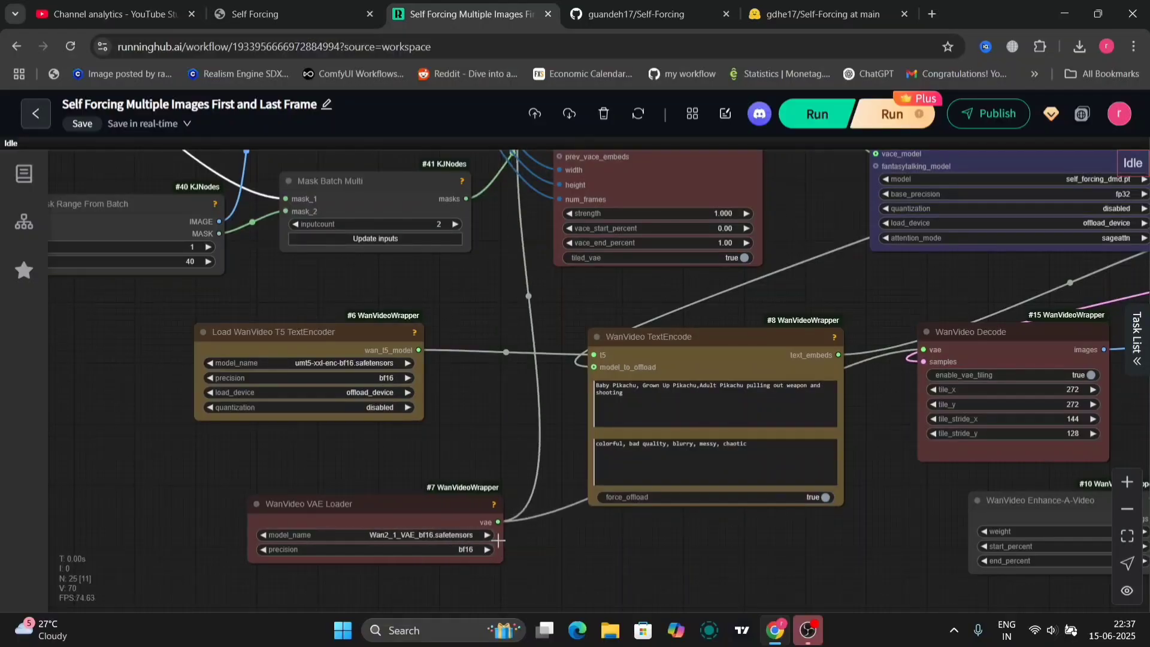
Enlarge the Video Combine node beside the WanVideo Sampler and watch the generated video in its preview.
{"action": "left_click_drag", "start_coordinate": [694, 565], "coordinate": [439, 474]}
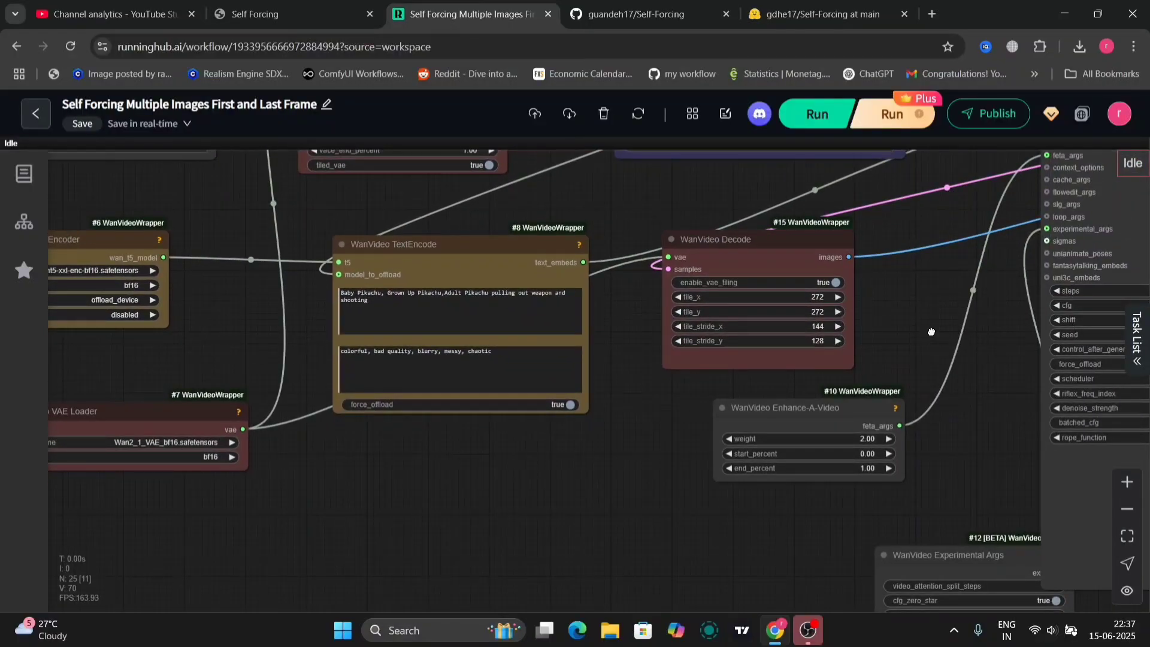
{"action": "left_click_drag", "start_coordinate": [932, 332], "coordinate": [449, 446]}
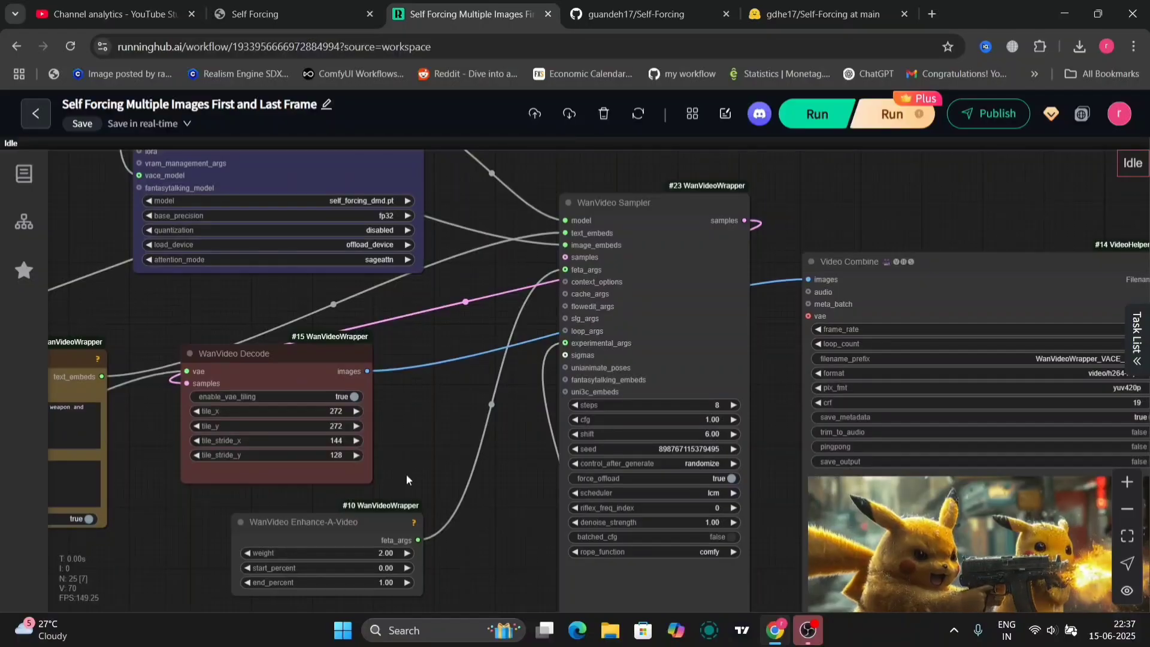
{"action": "left_click_drag", "start_coordinate": [406, 480], "coordinate": [112, 295]}
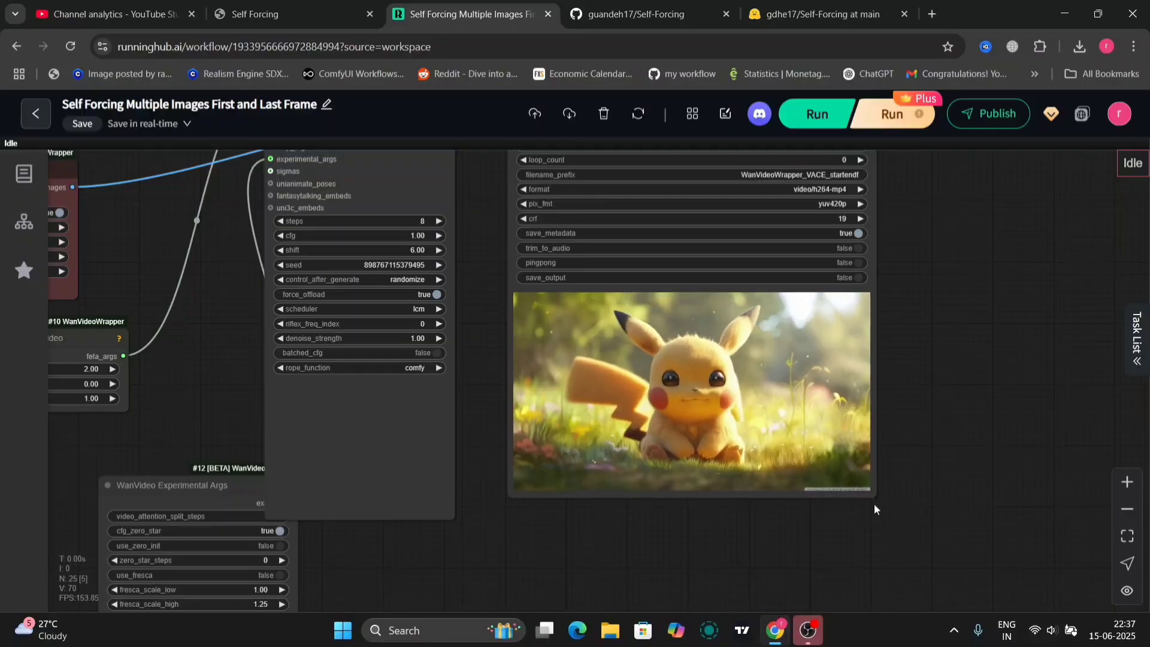
{"action": "left_click_drag", "start_coordinate": [875, 505], "coordinate": [1041, 558]}
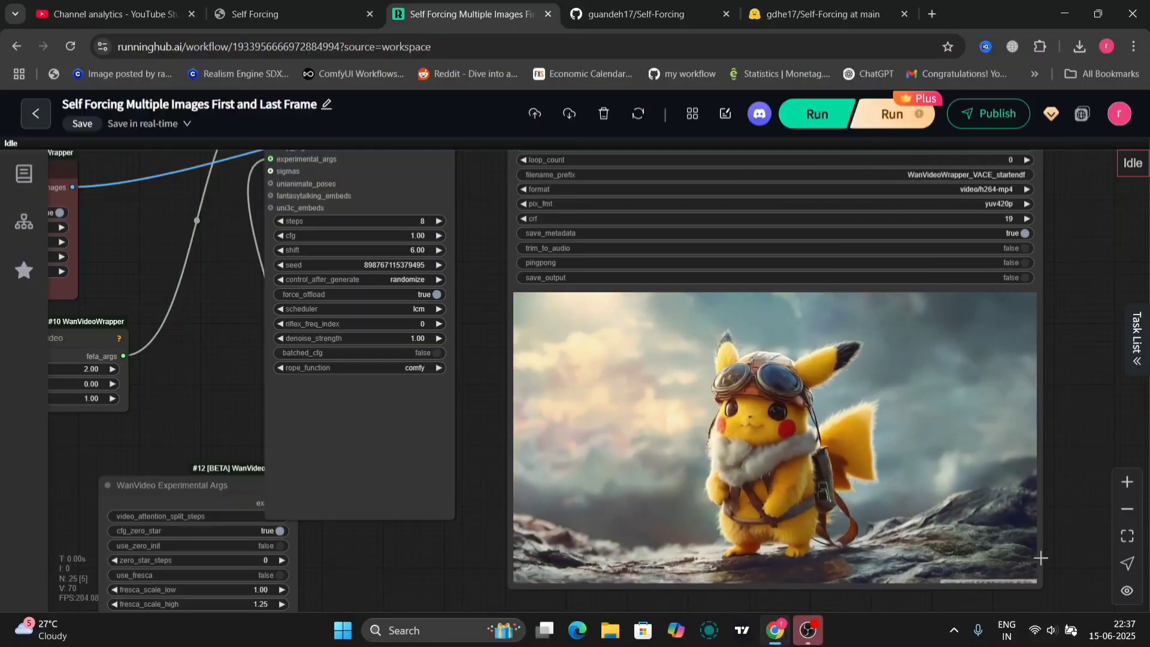
{"action": "left_click_drag", "start_coordinate": [1087, 476], "coordinate": [1073, 454]}
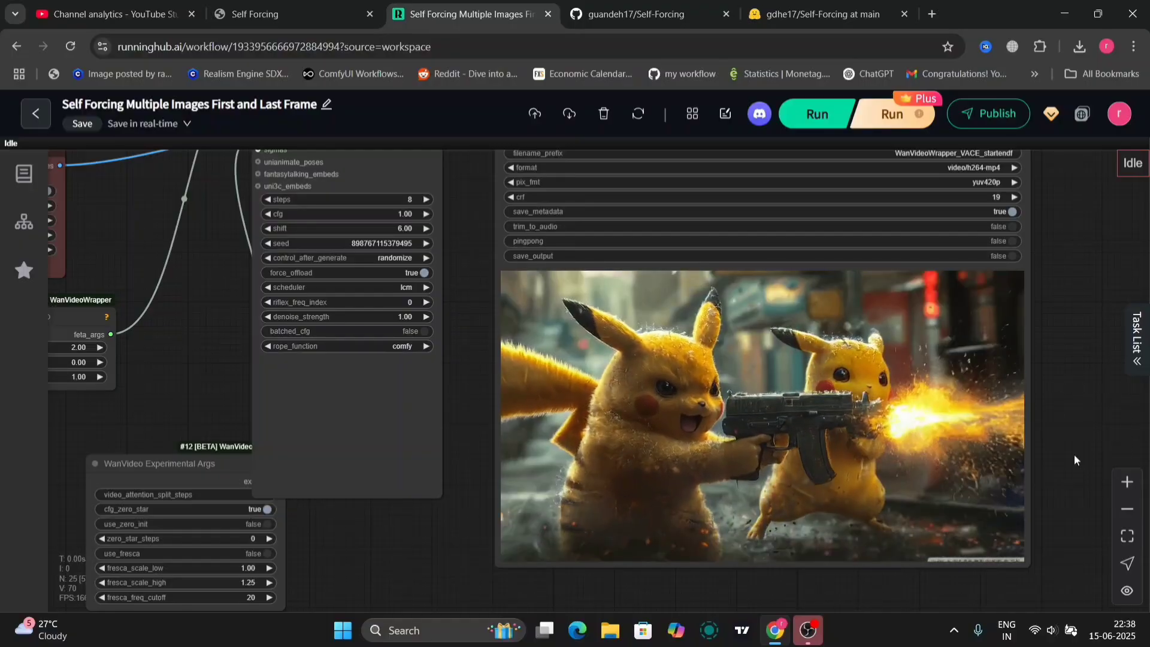
Save the preview of the generated Pikachu video from the Video Combine node.
{"action": "right_click", "coordinate": [926, 412]}
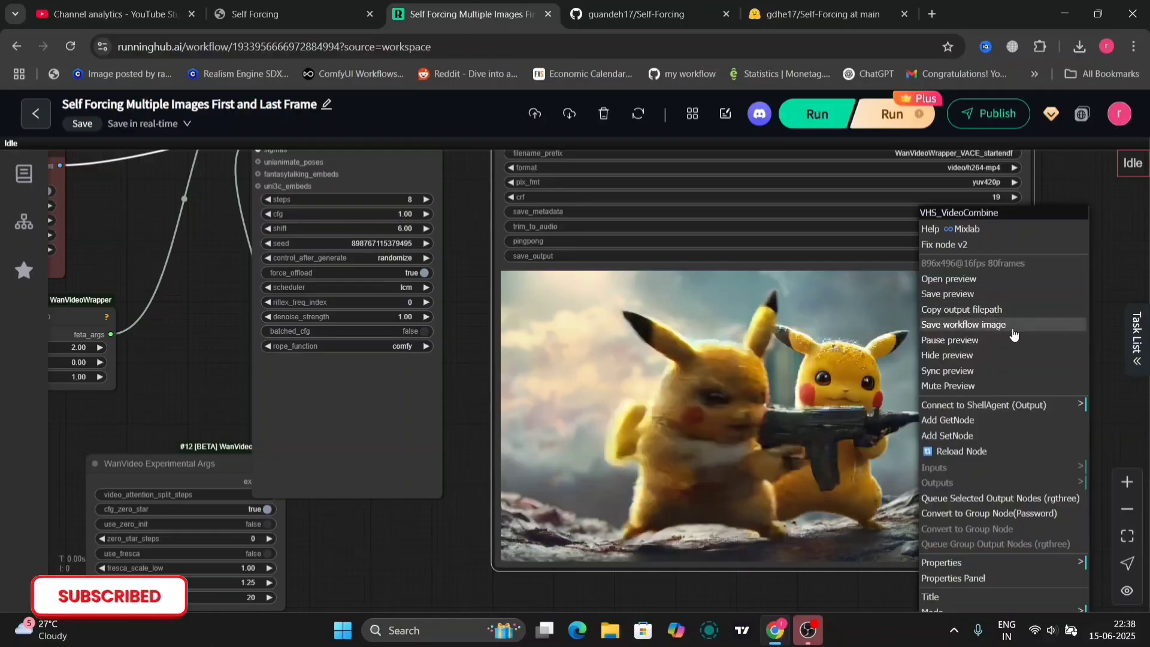
{"action": "left_click", "coordinate": [1004, 296]}
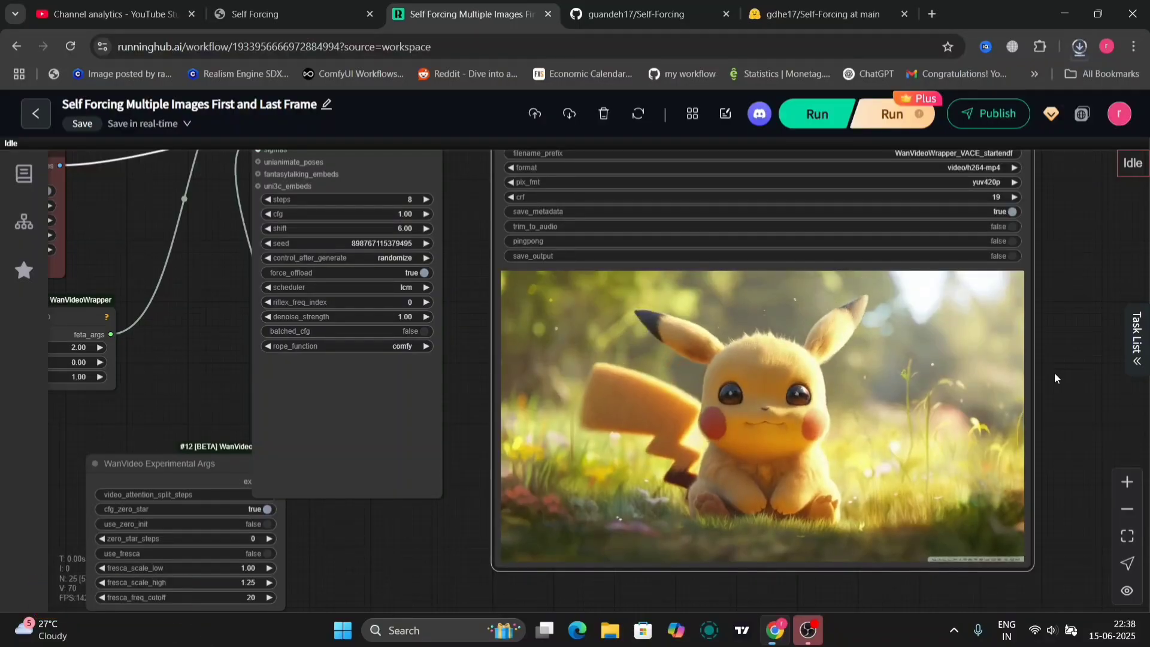
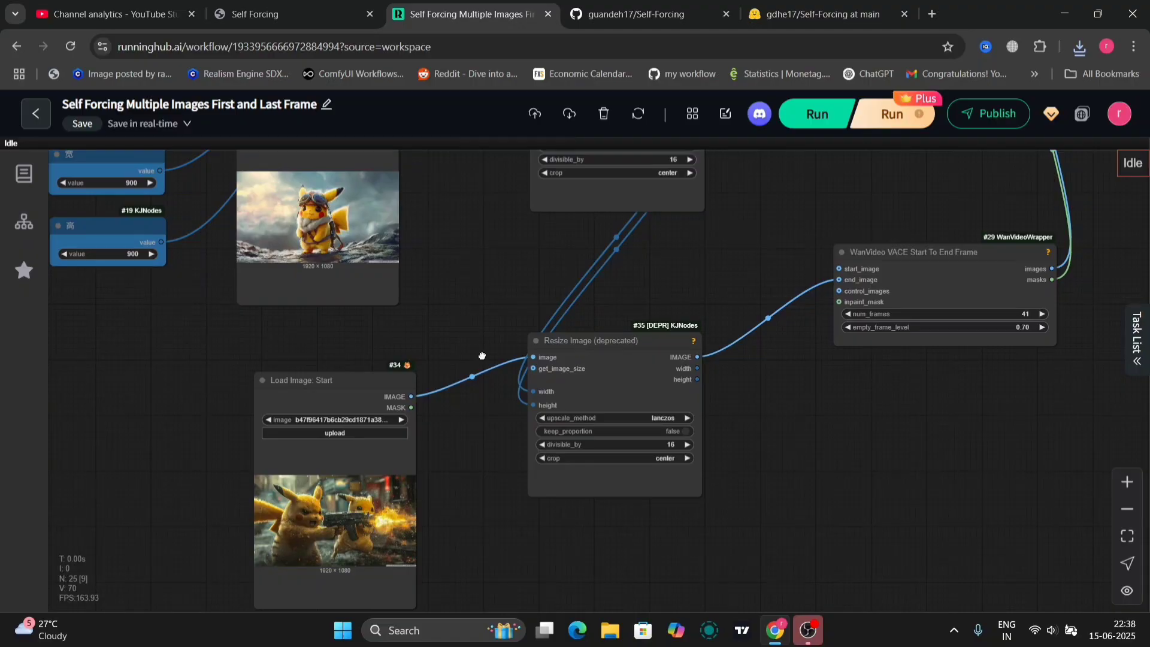
Move the two blue 900 value nodes that feed the width and height upward beside the Load Image nodes.
{"action": "left_click_drag", "start_coordinate": [482, 356], "coordinate": [666, 540]}
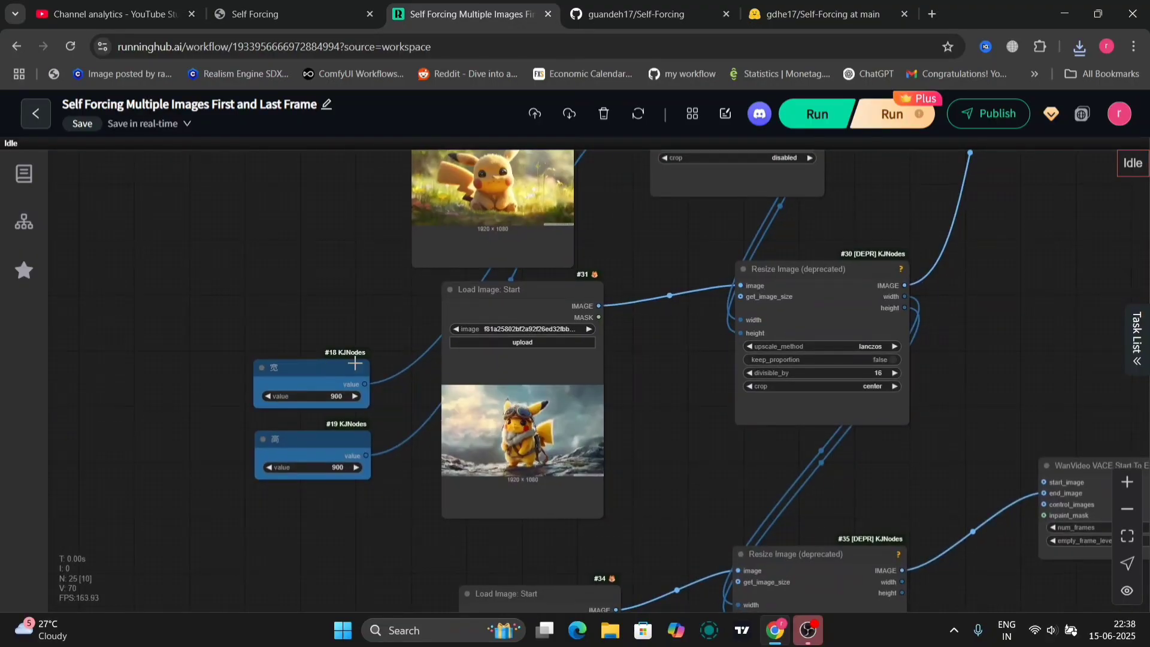
{"action": "left_click_drag", "start_coordinate": [355, 363], "coordinate": [372, 252]}
{"action": "left_click_drag", "start_coordinate": [330, 433], "coordinate": [339, 331]}
{"action": "left_click_drag", "start_coordinate": [651, 270], "coordinate": [302, 601]}
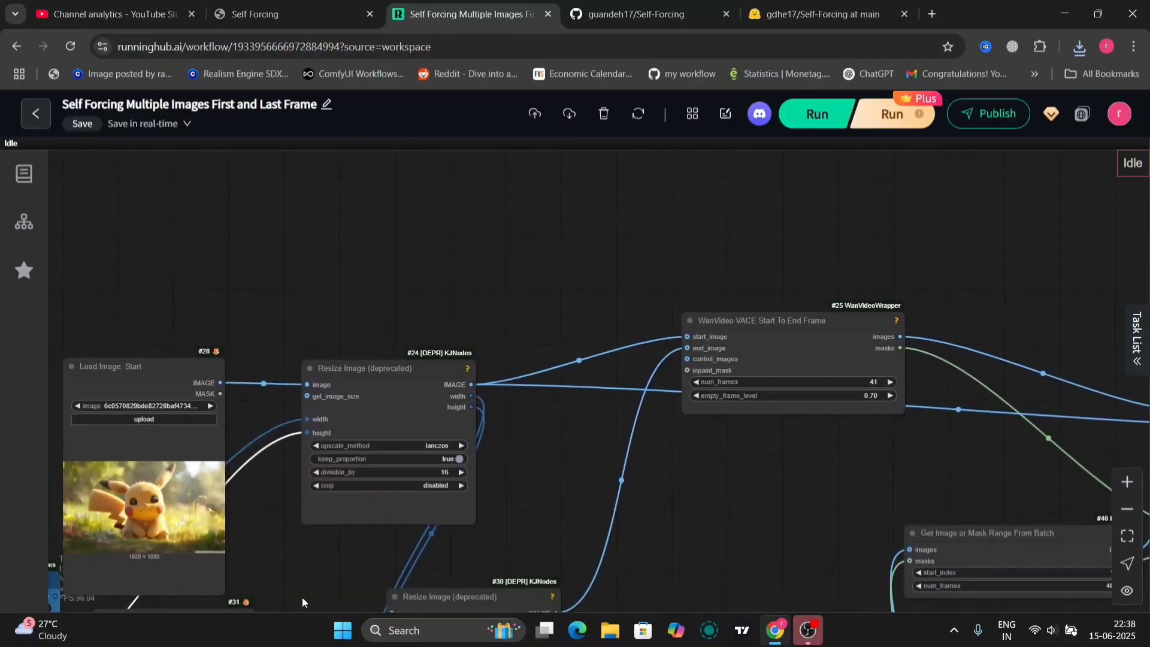
{"action": "scroll", "coordinate": [768, 507], "scroll_direction": "right", "scroll_amount": 10}
{"action": "scroll", "coordinate": [767, 506], "scroll_direction": "down", "scroll_amount": 3}
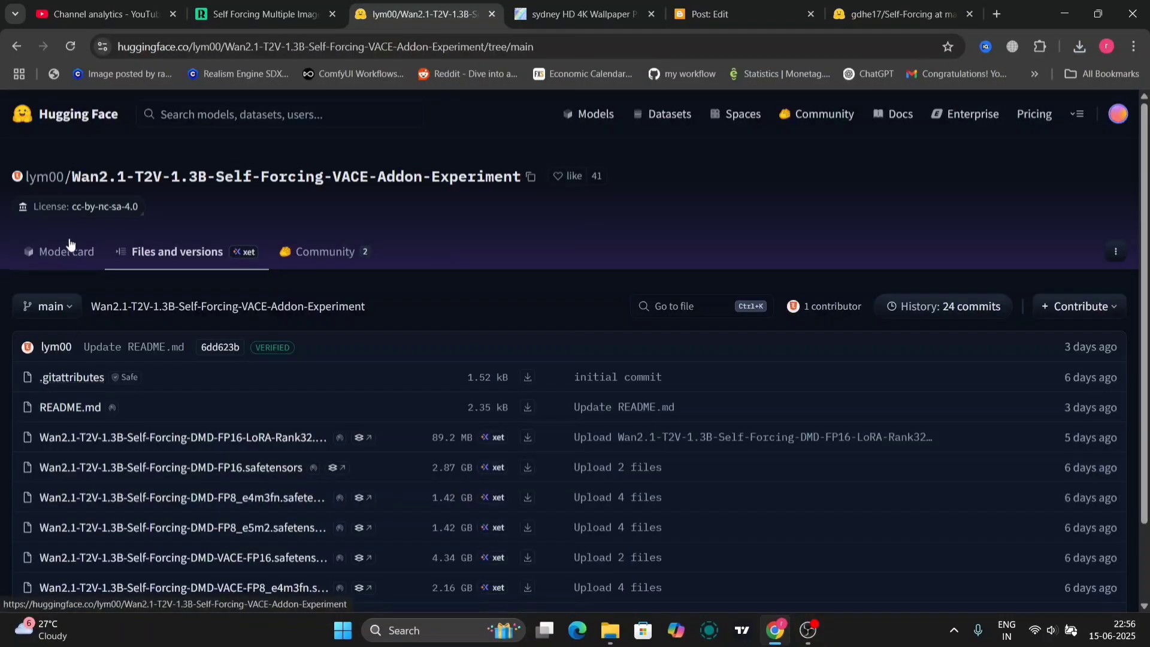
Look over the model card of the Wan2.1-T2V-1.3B-Self-Forcing-VACE-Addon-Experiment repository on Hugging Face and its list of files.
{"action": "left_click", "coordinate": [62, 258]}
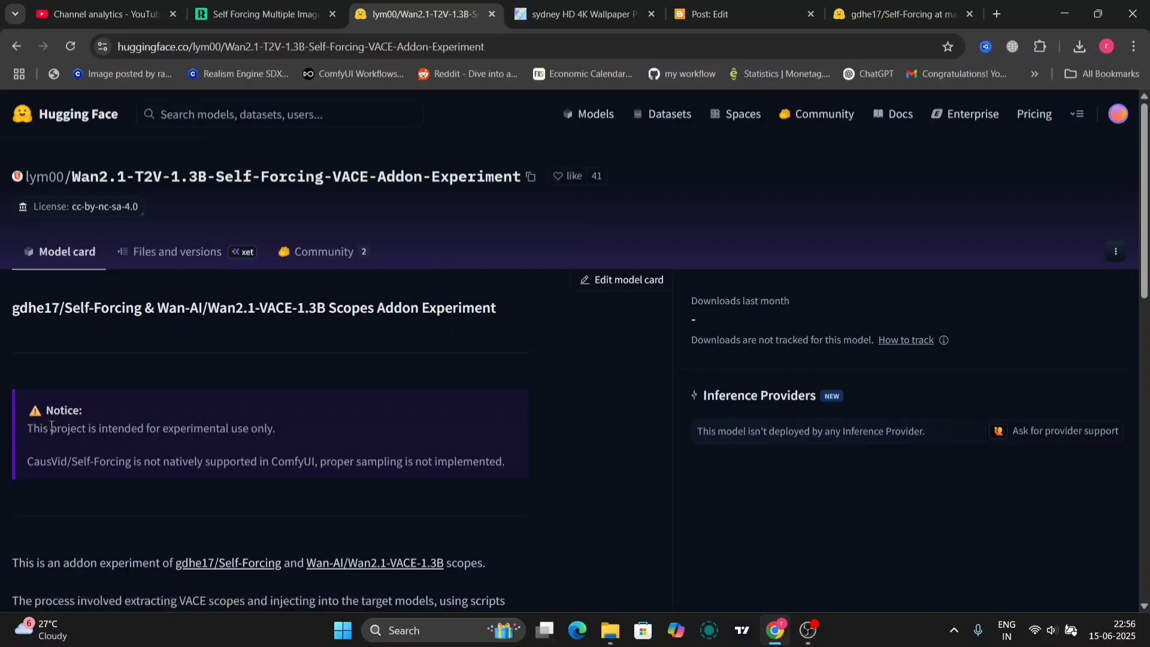
{"action": "left_click", "coordinate": [174, 268]}
{"action": "scroll", "coordinate": [225, 445], "scroll_direction": "down", "scroll_amount": 1}
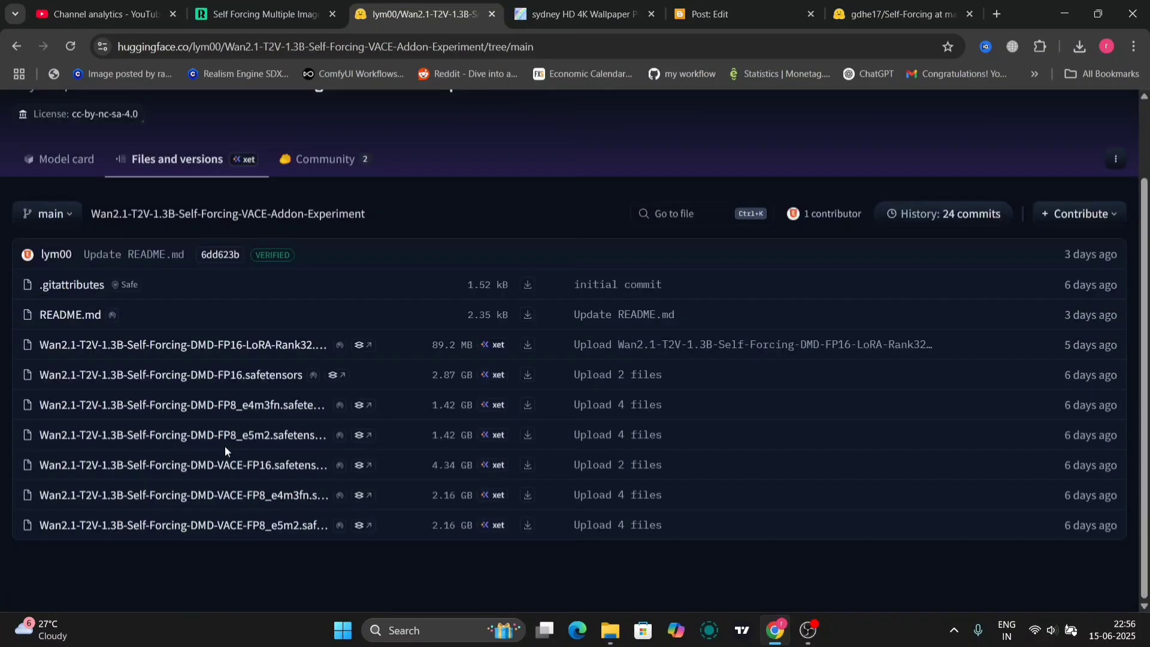
View the file pages of the DMD-FP16-LoRA-Rank32 and DMD-FP8_e4m3fn safetensors and return to the repository's file list.
{"action": "left_click", "coordinate": [251, 347]}
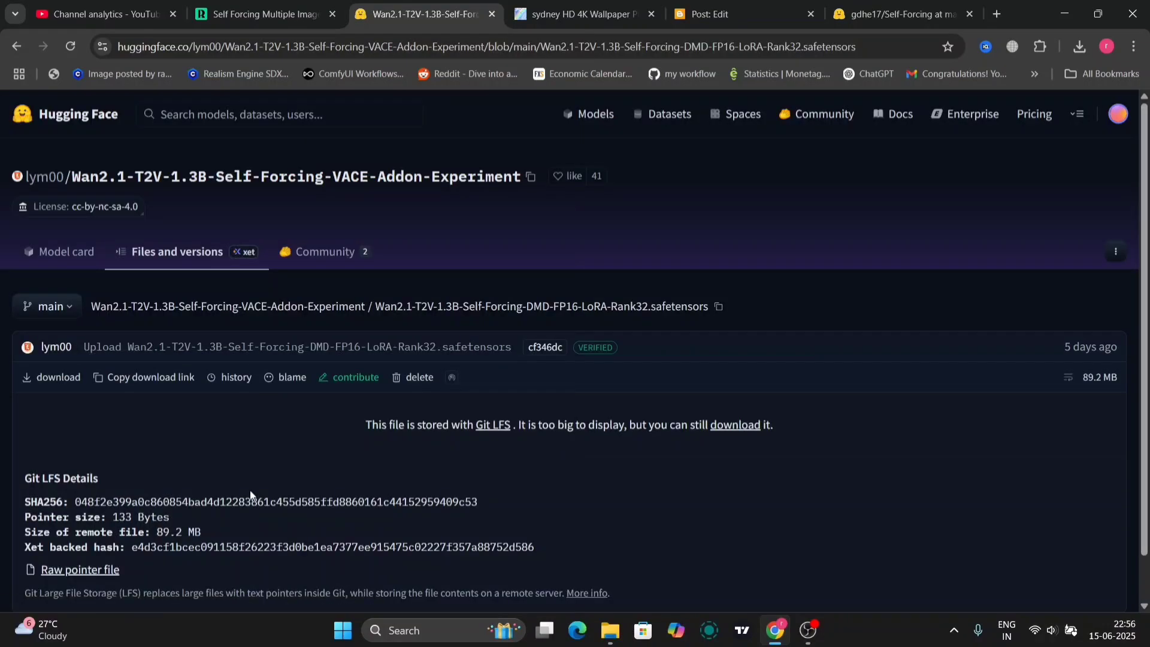
{"action": "left_click", "coordinate": [18, 46]}
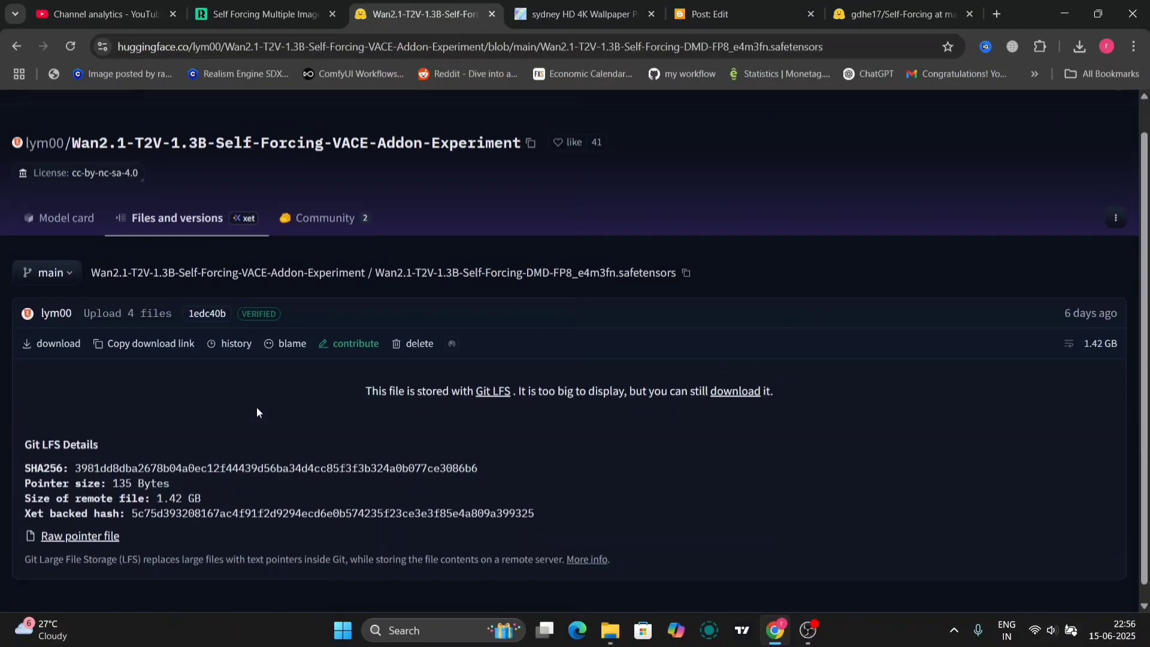
{"action": "left_click", "coordinate": [20, 51]}
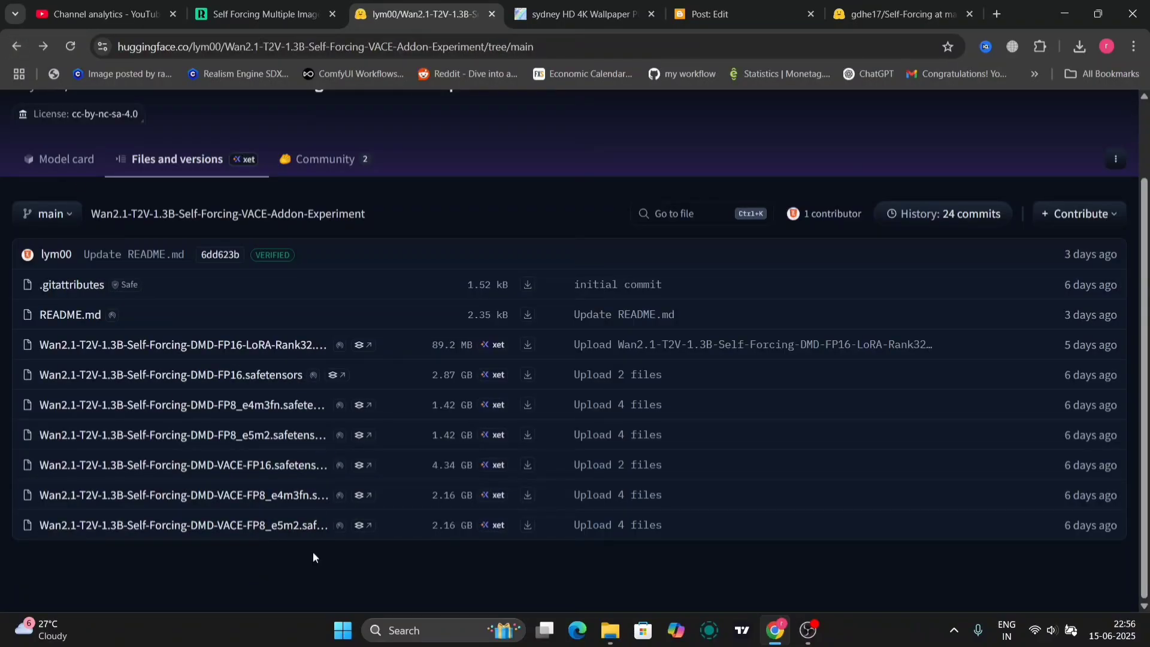
{"action": "scroll", "coordinate": [367, 251], "scroll_direction": "up", "scroll_amount": 1}
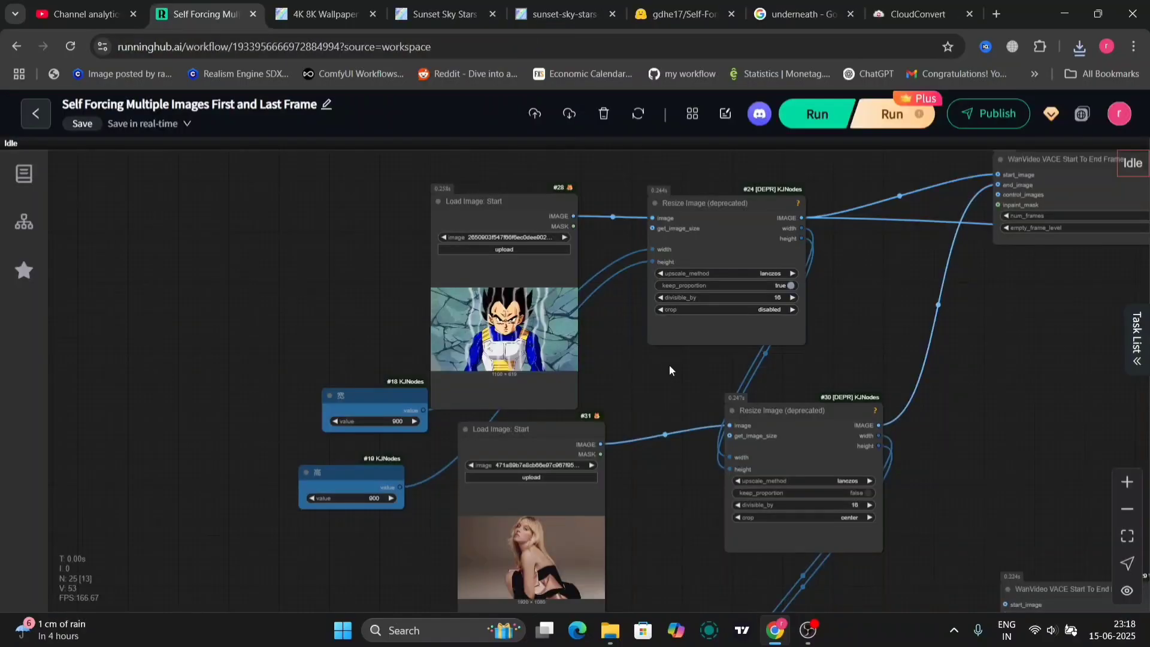
Inspect the input images in the three Load Image nodes of the RunningHub workflow, from the first to the last.
{"action": "scroll", "coordinate": [614, 321], "scroll_direction": "up", "scroll_amount": 5}
{"action": "scroll", "coordinate": [612, 322], "scroll_direction": "up", "scroll_amount": 1}
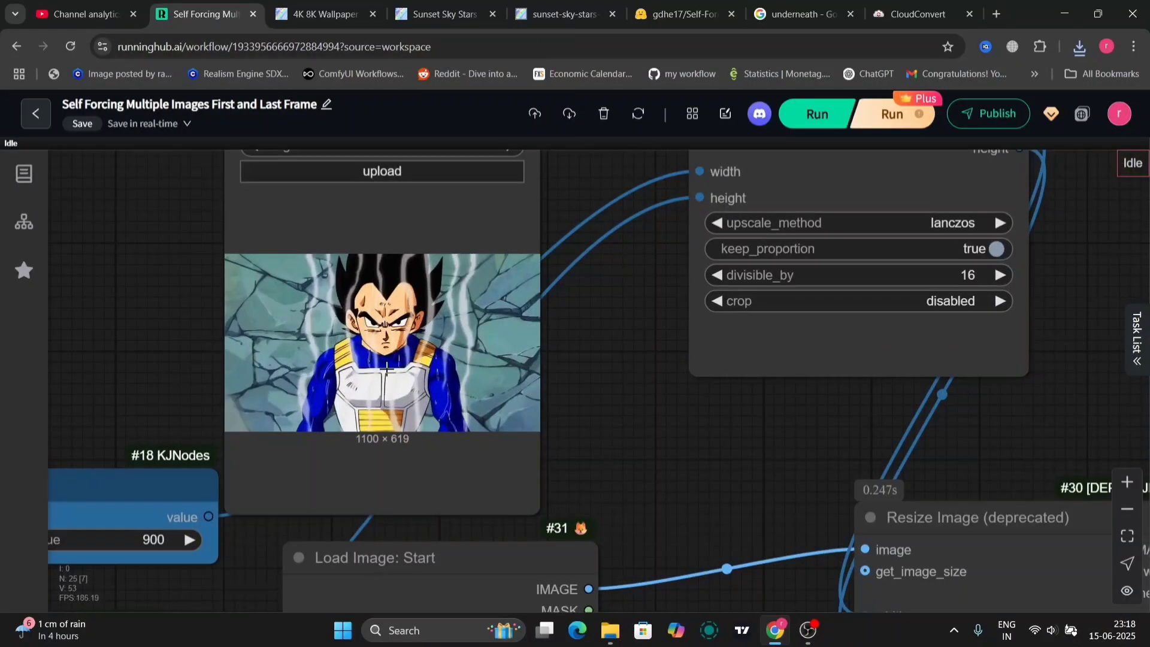
{"action": "left_click_drag", "start_coordinate": [590, 358], "coordinate": [592, 44]}
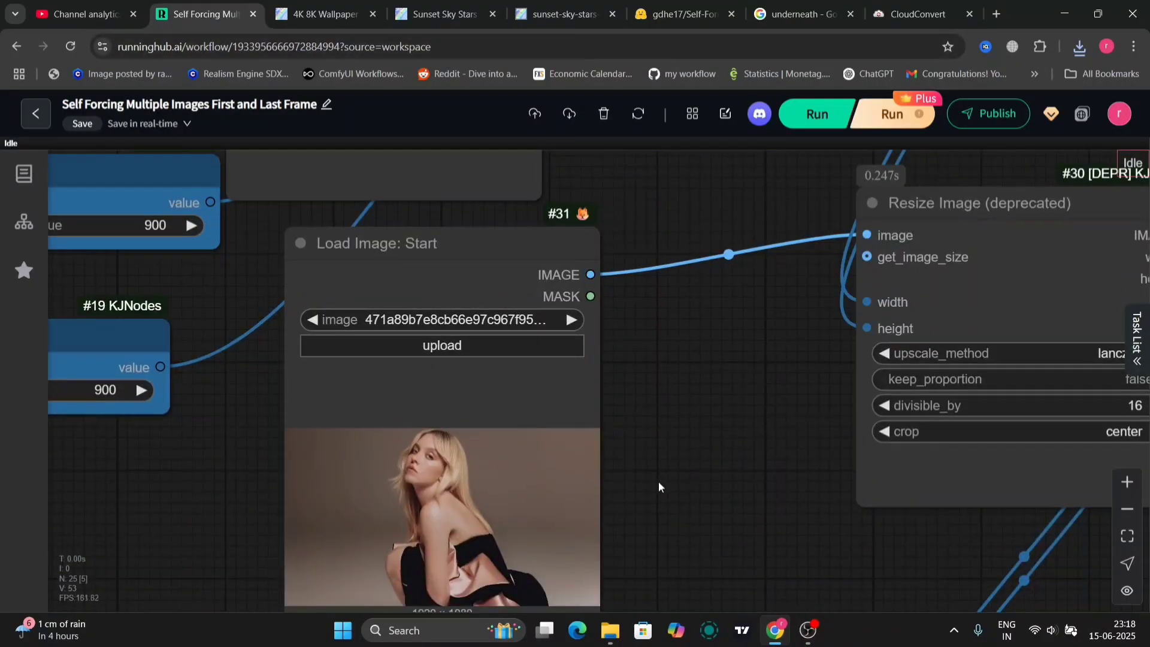
{"action": "left_click_drag", "start_coordinate": [659, 480], "coordinate": [669, 67]}
{"action": "left_click_drag", "start_coordinate": [698, 404], "coordinate": [717, 278]}
{"action": "left_click_drag", "start_coordinate": [752, 406], "coordinate": [755, 216]}
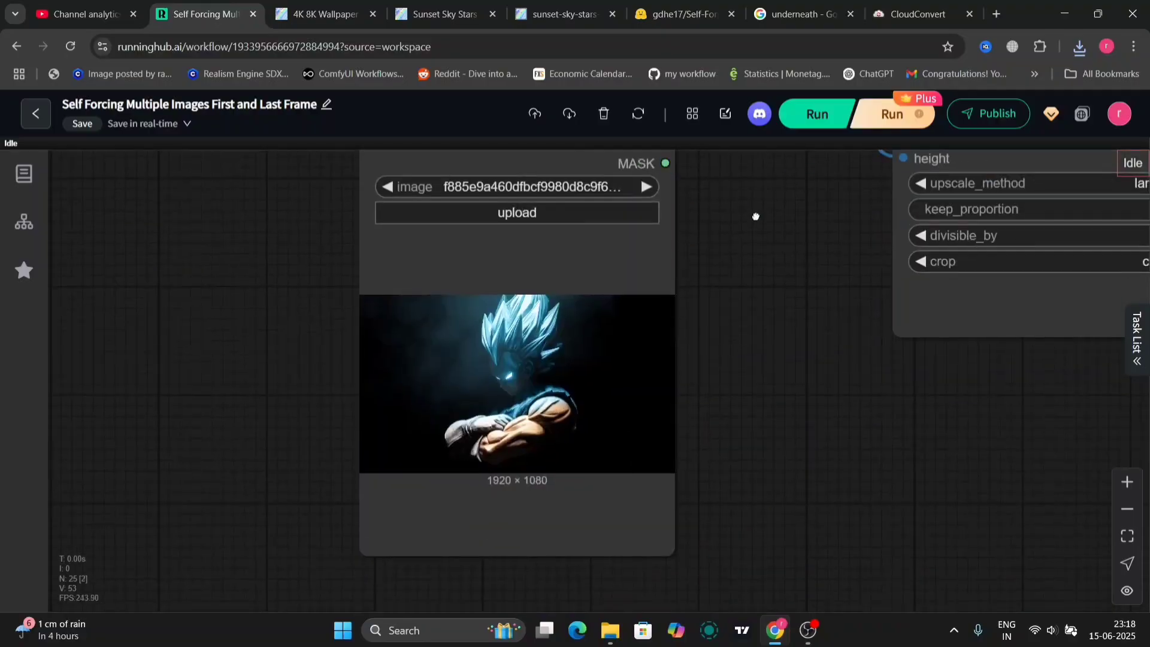
{"action": "left_click_drag", "start_coordinate": [771, 325], "coordinate": [651, 644]}
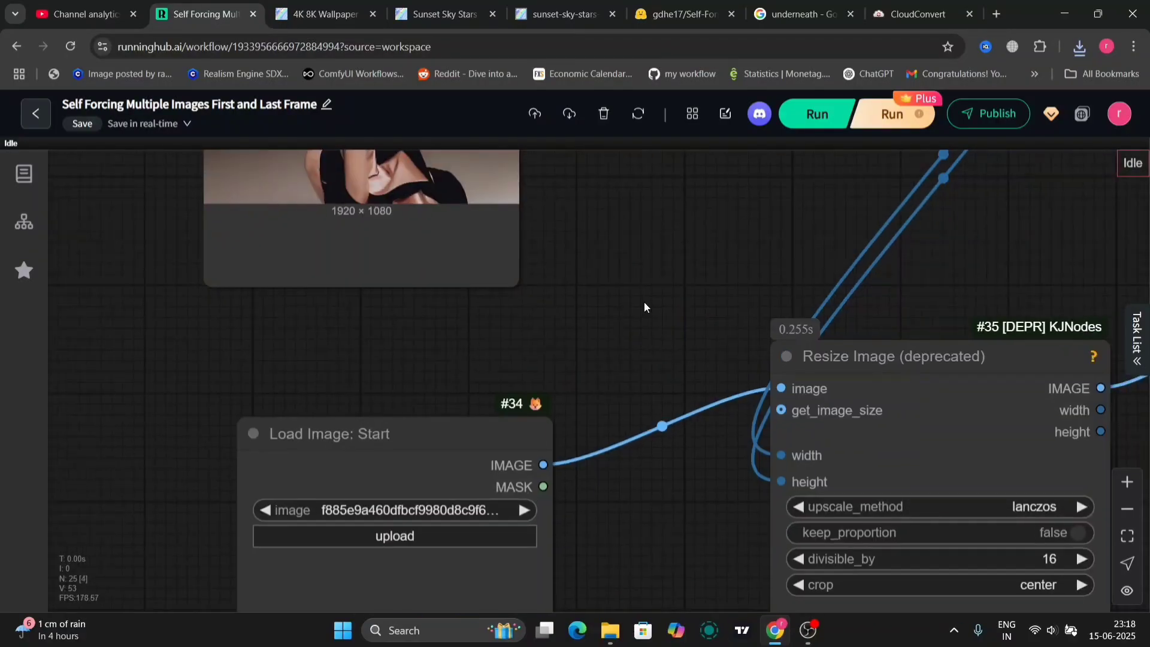
Upload the vegeta-super-saiyan-dragon-ball-sparking-zero wallpaper from the photos aiverse folder into the second Load Image node.
{"action": "left_click_drag", "start_coordinate": [644, 302], "coordinate": [631, 560]}
{"action": "left_click", "coordinate": [409, 205]}
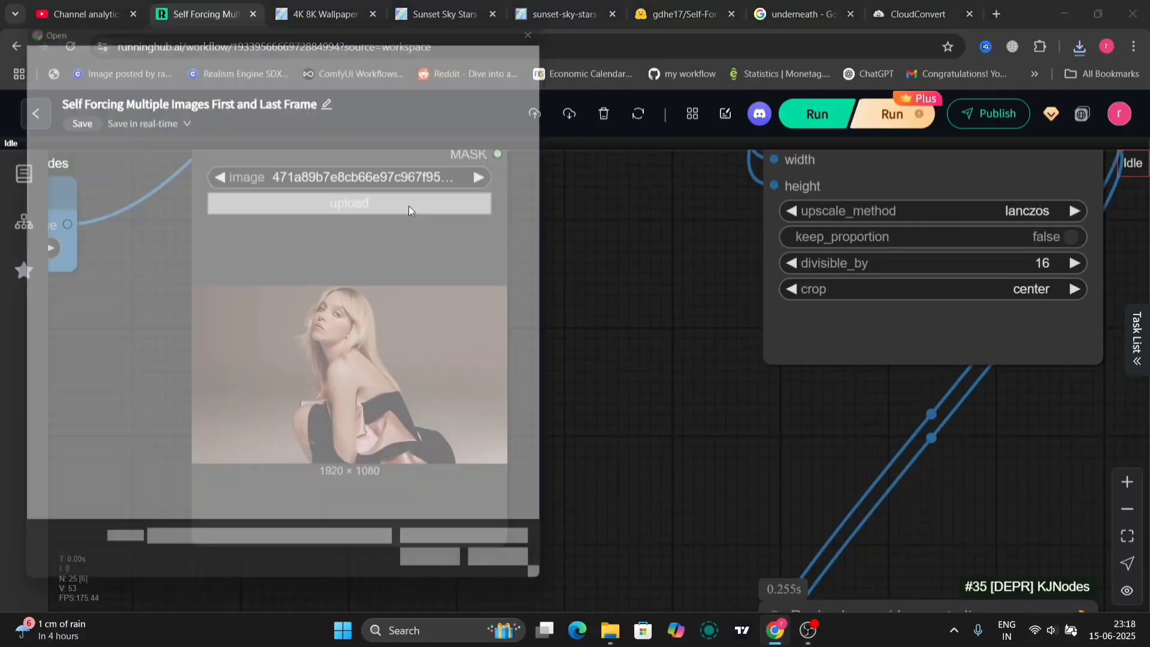
{"action": "scroll", "coordinate": [276, 425], "scroll_direction": "down", "scroll_amount": 5}
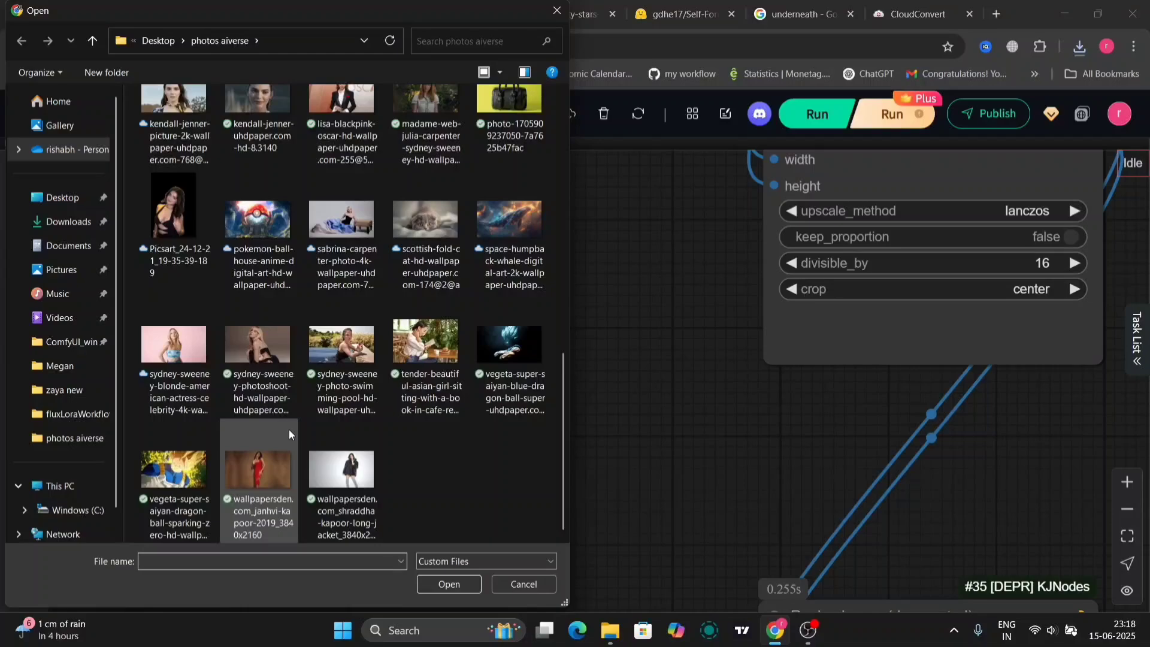
{"action": "scroll", "coordinate": [354, 458], "scroll_direction": "up", "scroll_amount": 1}
{"action": "scroll", "coordinate": [354, 458], "scroll_direction": "up", "scroll_amount": 1}
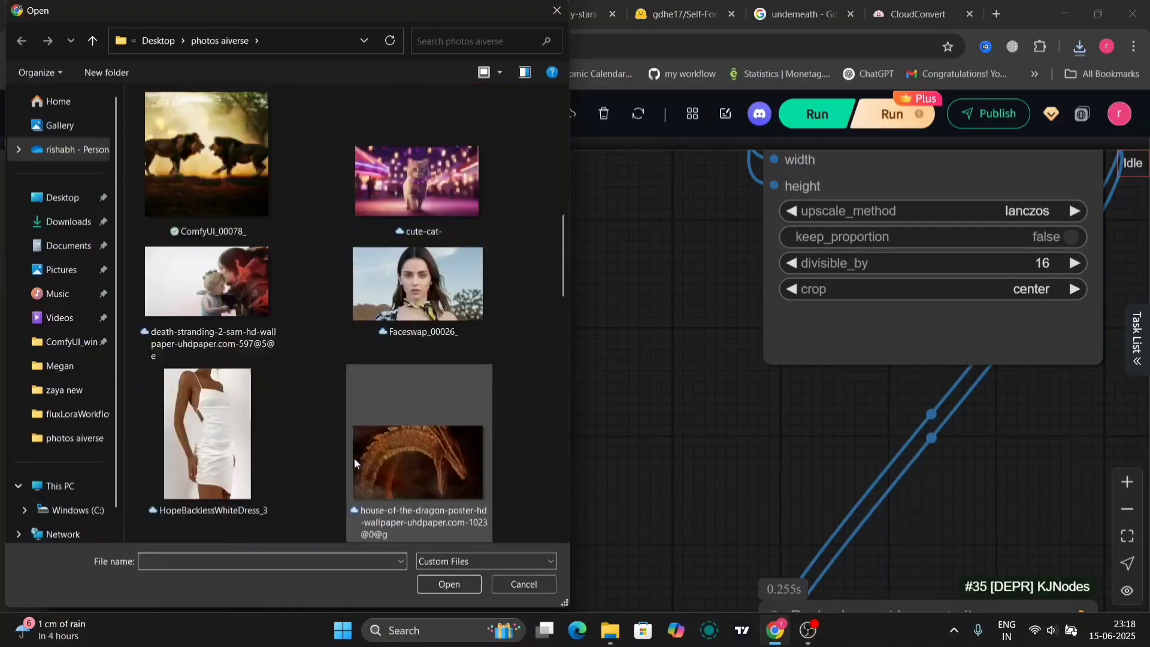
{"action": "scroll", "coordinate": [353, 457], "scroll_direction": "down", "scroll_amount": 5}
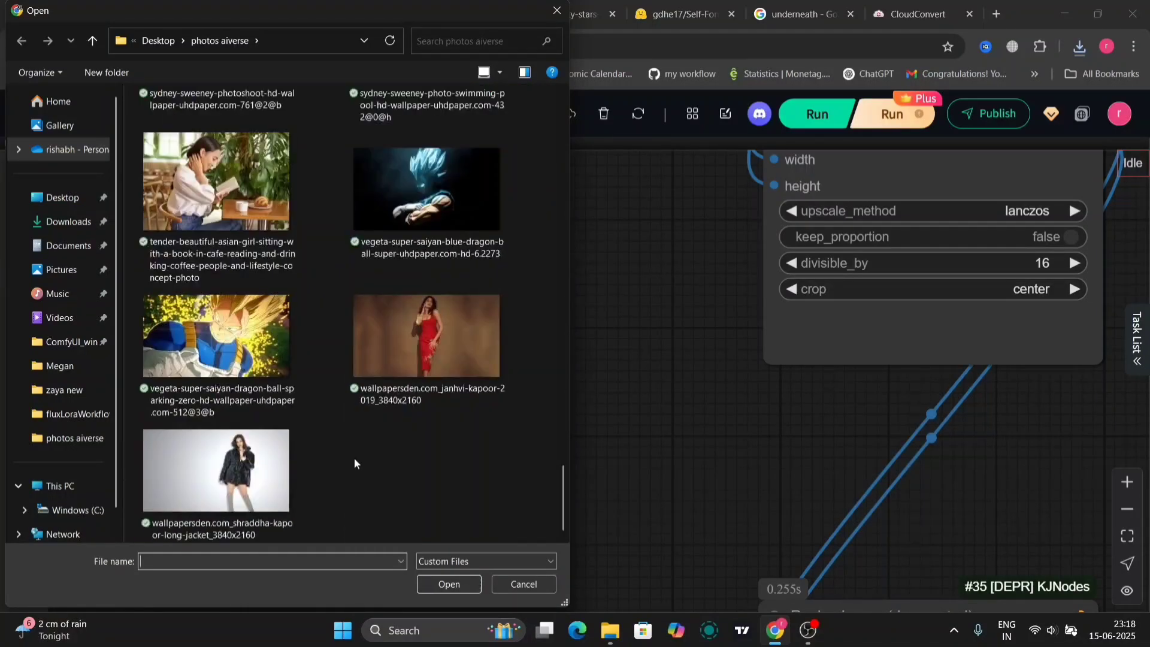
{"action": "double_click", "coordinate": [232, 344]}
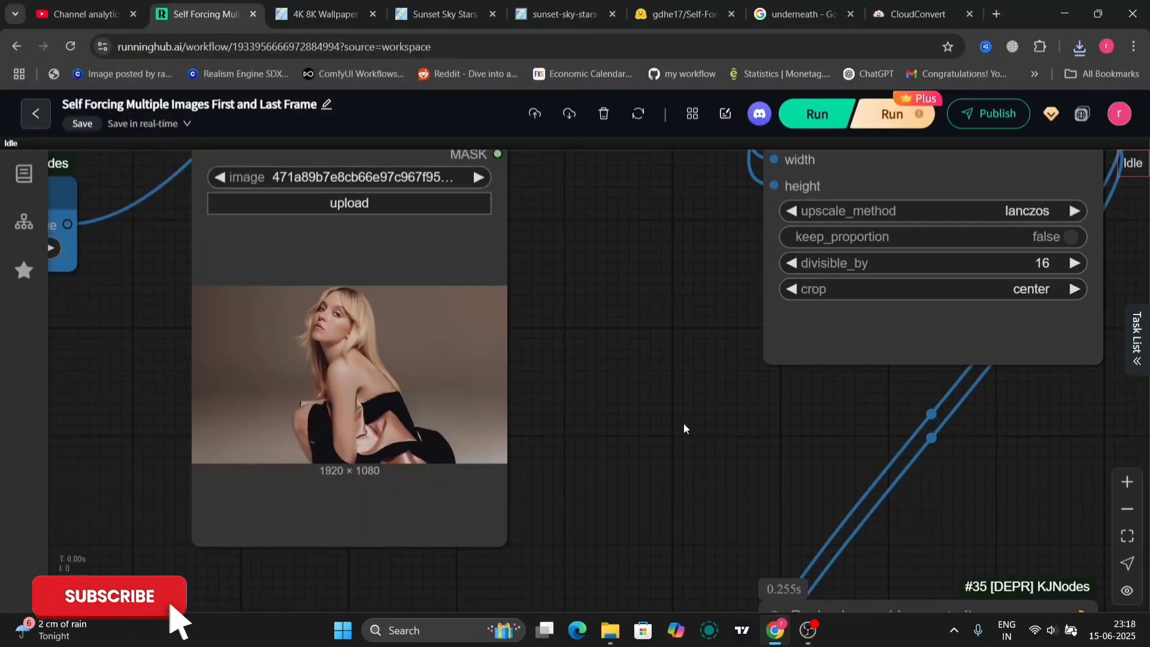
Read the positive and negative prompts in the WanVideo TextEncode node.
{"action": "scroll", "coordinate": [684, 422], "scroll_direction": "down", "scroll_amount": 1}
{"action": "scroll", "coordinate": [620, 460], "scroll_direction": "down", "scroll_amount": 5}
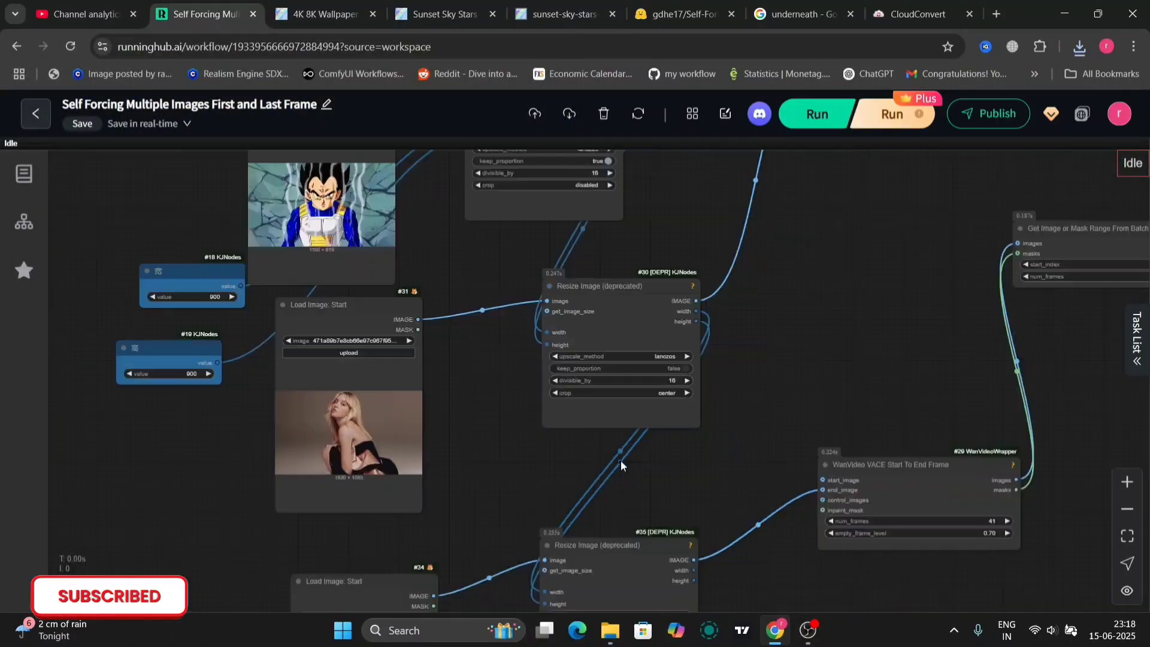
{"action": "scroll", "coordinate": [828, 415], "scroll_direction": "up", "scroll_amount": 2}
{"action": "left_click_drag", "start_coordinate": [756, 400], "coordinate": [430, 437]}
{"action": "scroll", "coordinate": [731, 428], "scroll_direction": "up", "scroll_amount": 10}
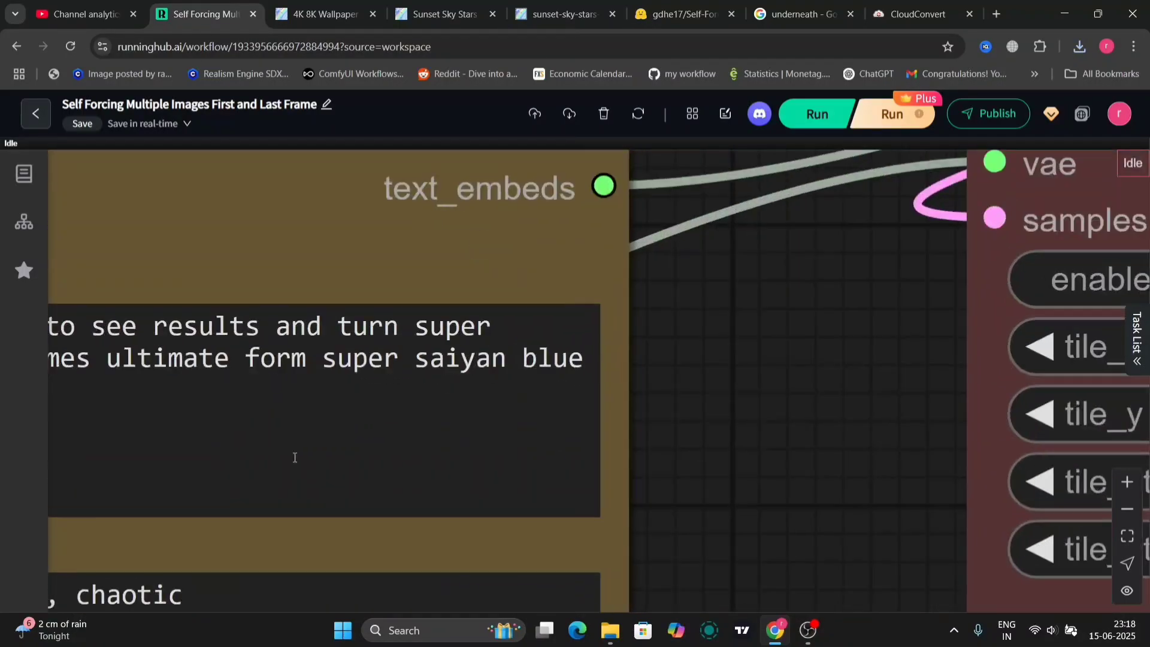
{"action": "scroll", "coordinate": [662, 485], "scroll_direction": "down", "scroll_amount": 5}
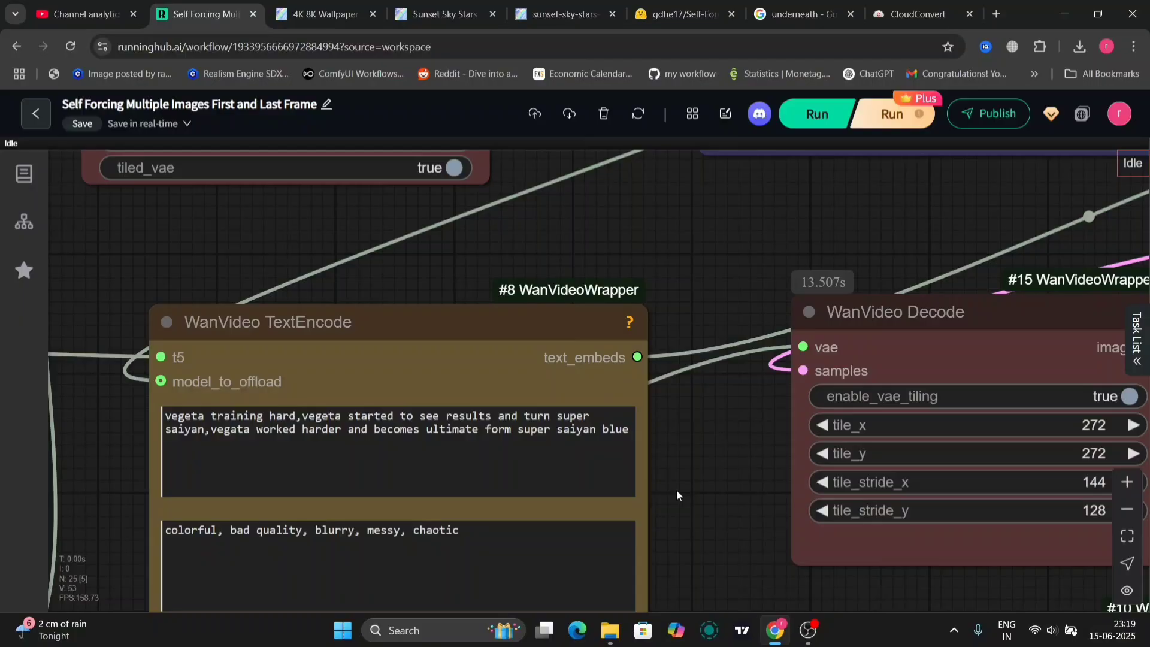
Watch the generated Vegeta transformation video in the Video Combine preview beside the WanVideo Sampler.
{"action": "scroll", "coordinate": [647, 448], "scroll_direction": "down", "scroll_amount": 5}
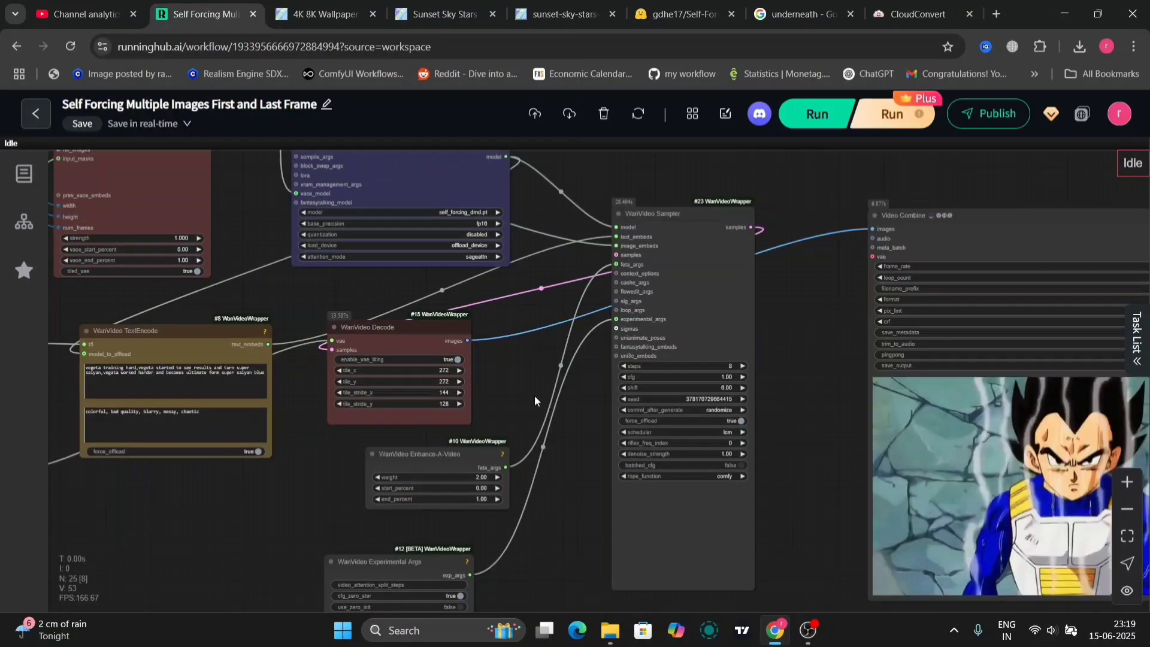
{"action": "left_click_drag", "start_coordinate": [535, 396], "coordinate": [193, 338]}
{"action": "scroll", "coordinate": [390, 361], "scroll_direction": "up", "scroll_amount": 2}
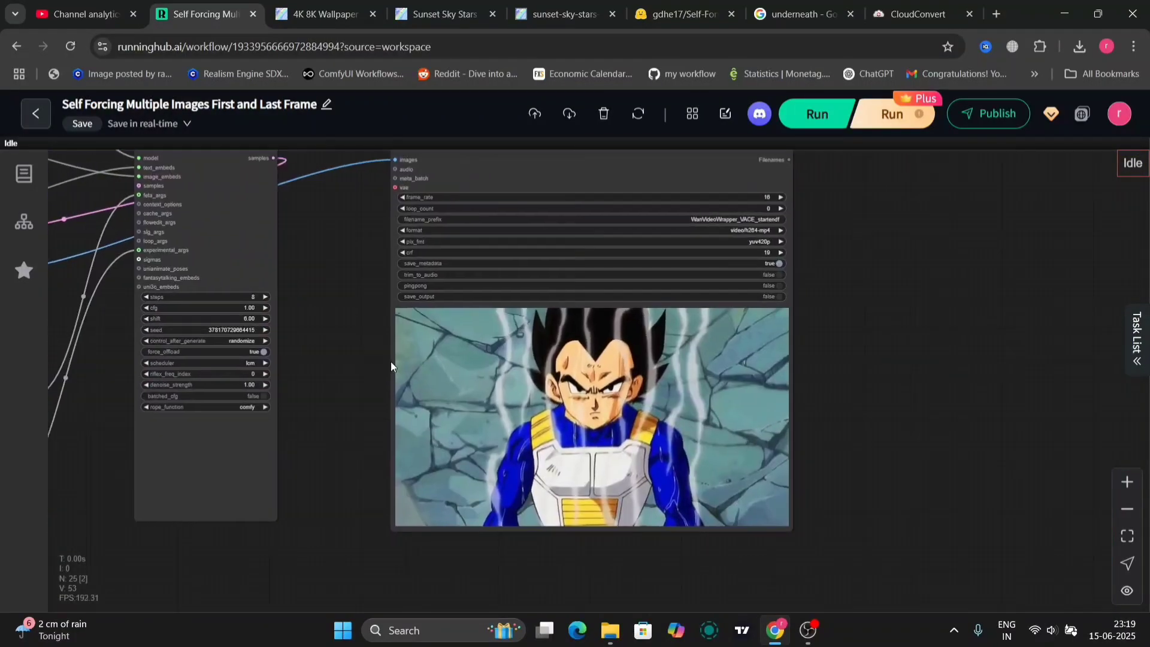
{"action": "scroll", "coordinate": [809, 398], "scroll_direction": "up", "scroll_amount": 4}
{"action": "left_click_drag", "start_coordinate": [809, 398], "coordinate": [961, 334]}
{"action": "scroll", "coordinate": [954, 306], "scroll_direction": "down", "scroll_amount": 3}
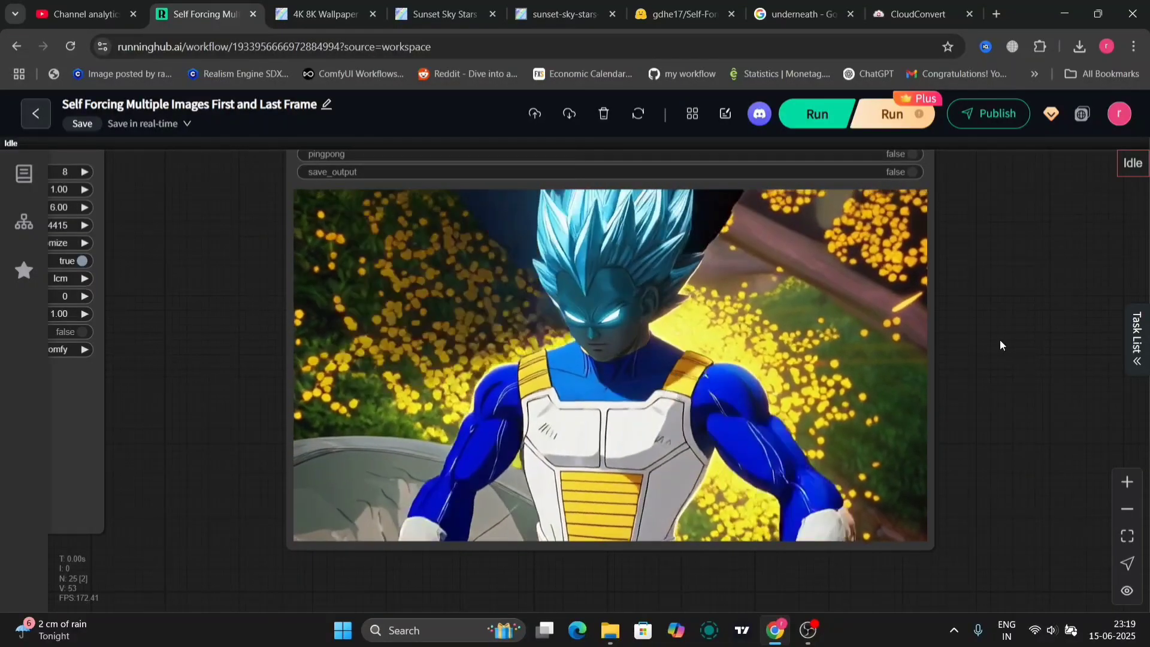
Save the preview of the generated Vegeta video from the Video Combine node.
{"action": "right_click", "coordinate": [782, 369]}
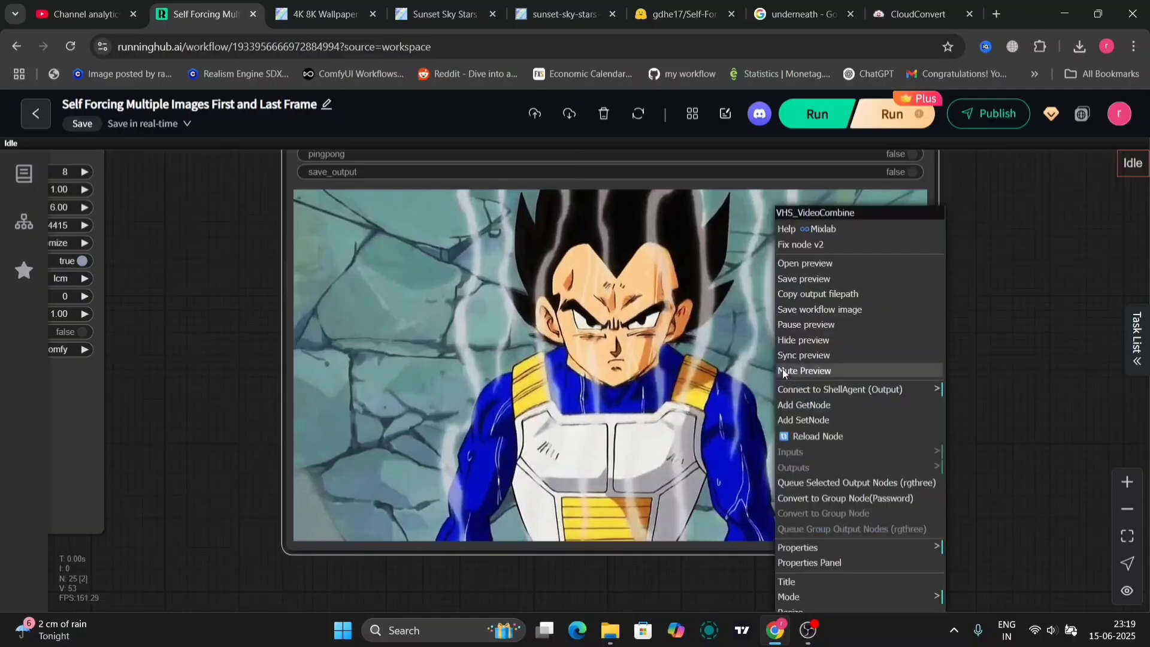
{"action": "left_click", "coordinate": [850, 279]}
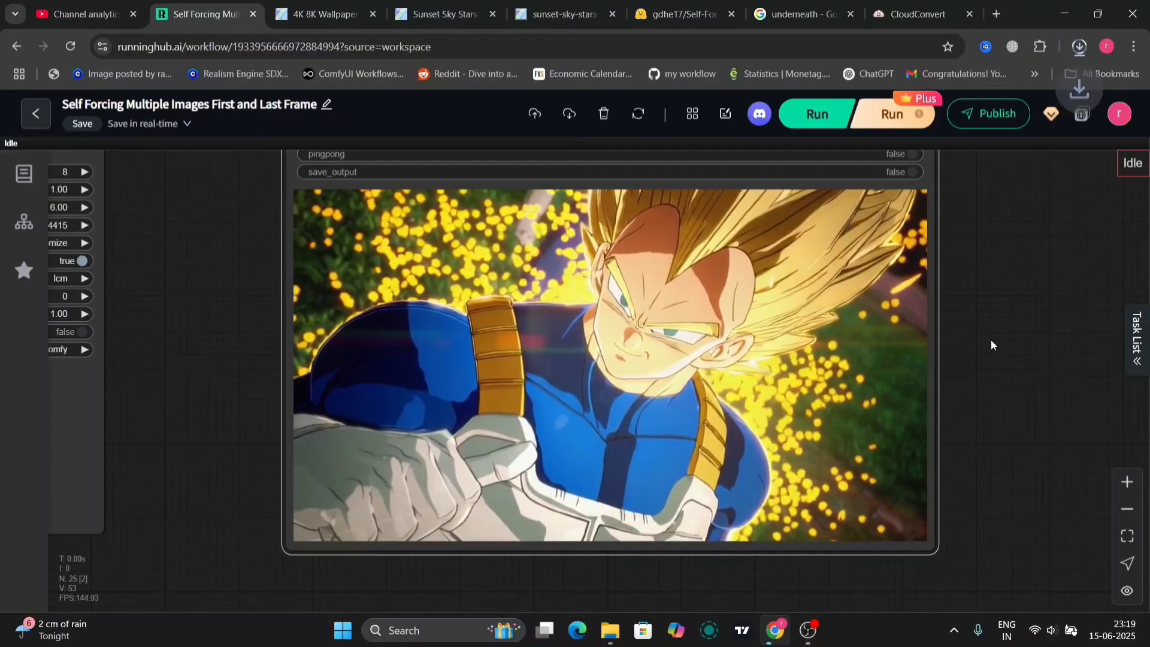
Inspect the pink moon, starry sky and seaside girl images in the three Load Image nodes.
{"action": "scroll", "coordinate": [990, 340], "scroll_direction": "down", "scroll_amount": 5}
{"action": "left_click_drag", "start_coordinate": [471, 379], "coordinate": [577, 387]}
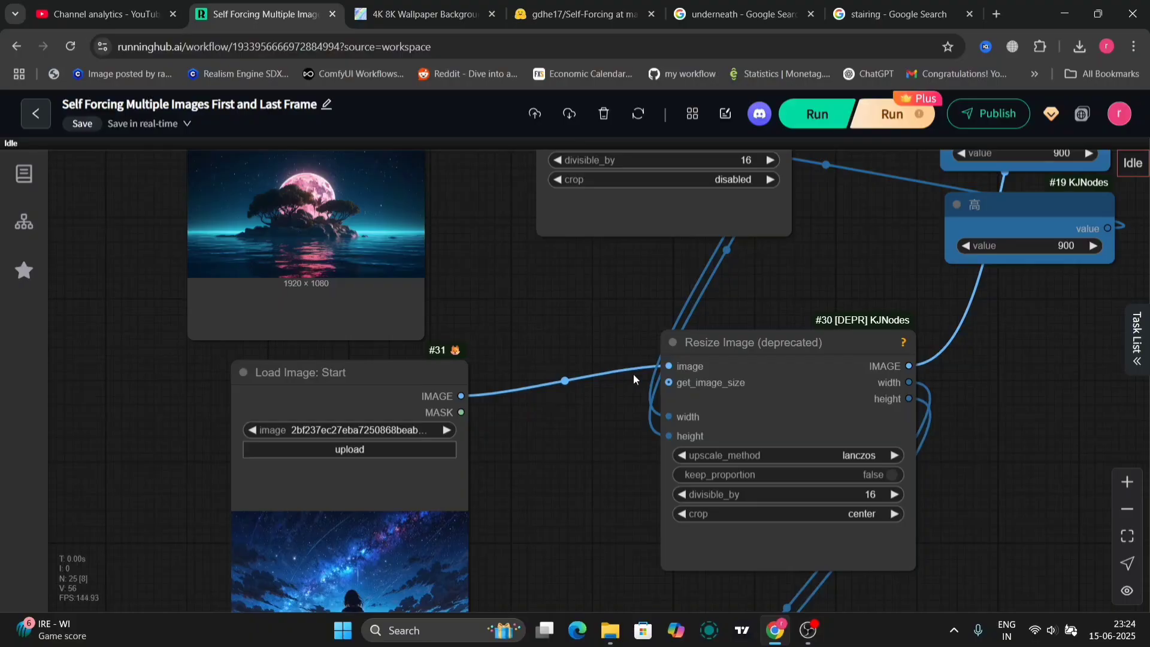
{"action": "left_click_drag", "start_coordinate": [581, 444], "coordinate": [667, 557]}
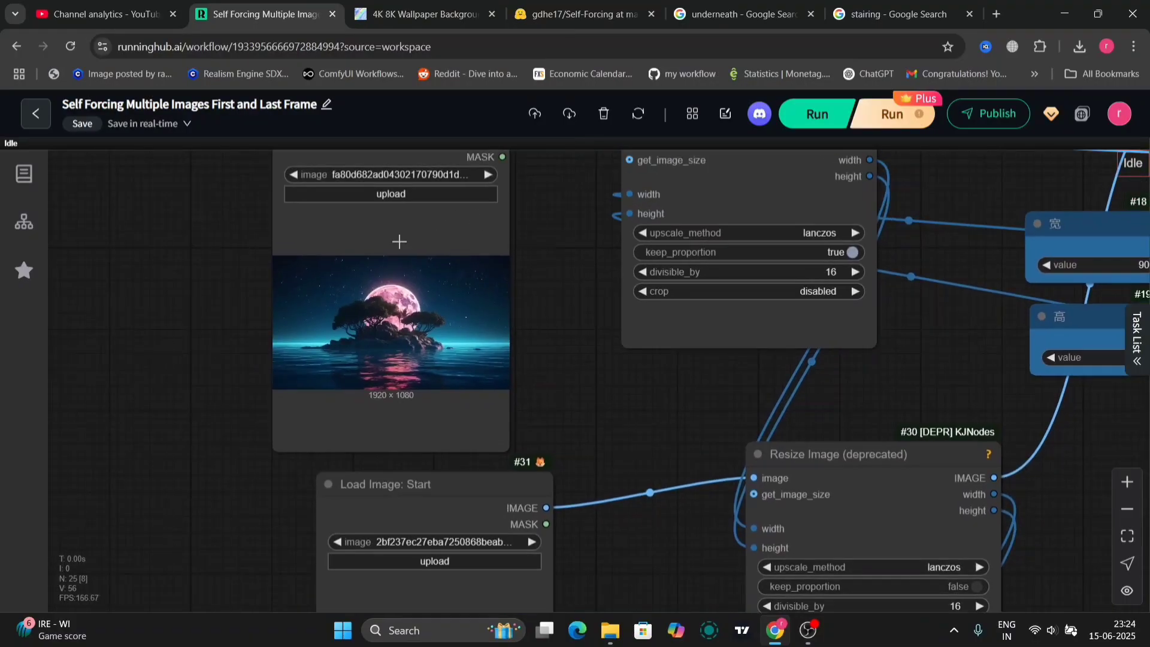
{"action": "left_click_drag", "start_coordinate": [580, 423], "coordinate": [556, 180]}
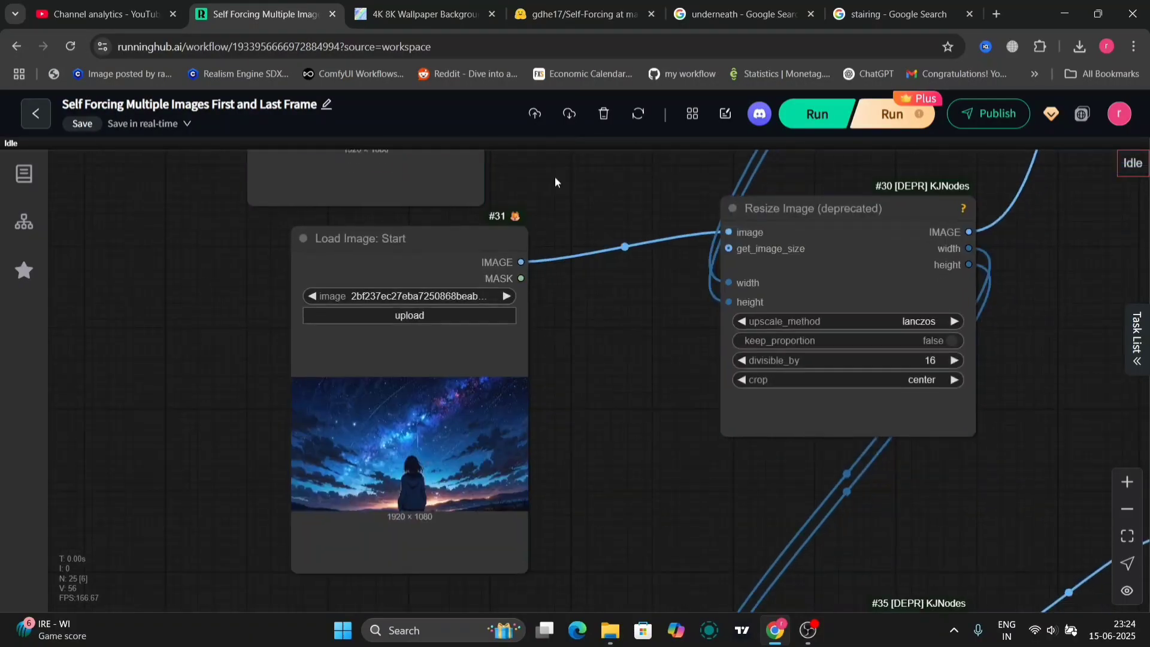
{"action": "left_click_drag", "start_coordinate": [574, 516], "coordinate": [477, 78]}
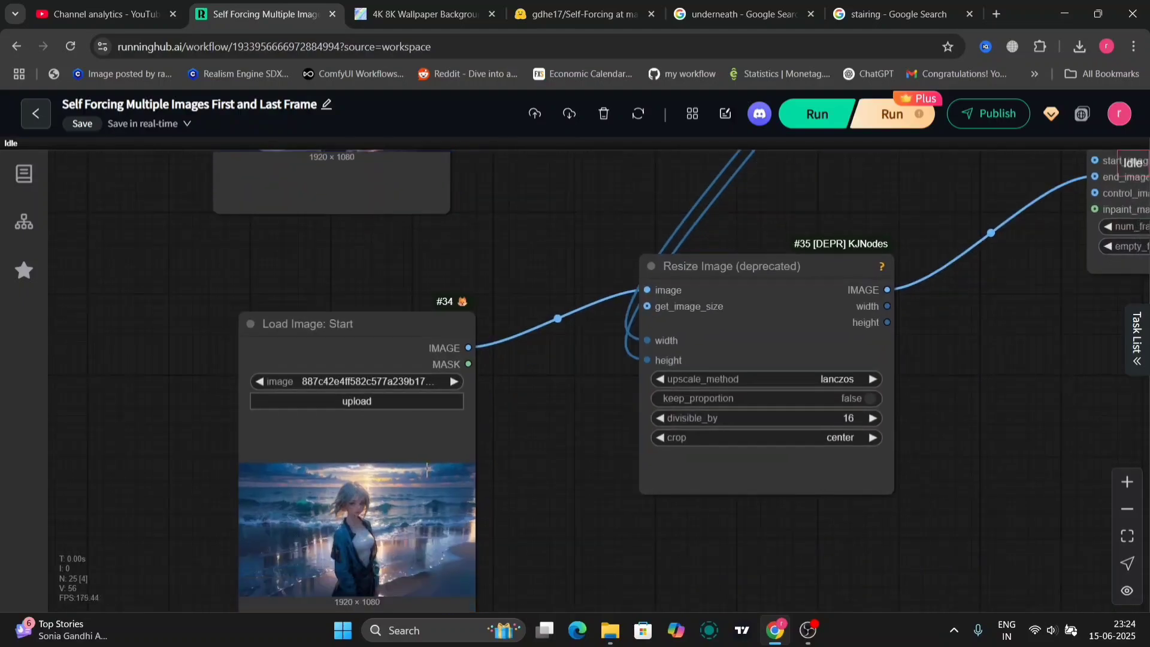
Read the island-and-girl prompt and the negative prompt in the WanVideo TextEncode node.
{"action": "scroll", "coordinate": [556, 570], "scroll_direction": "down", "scroll_amount": 5}
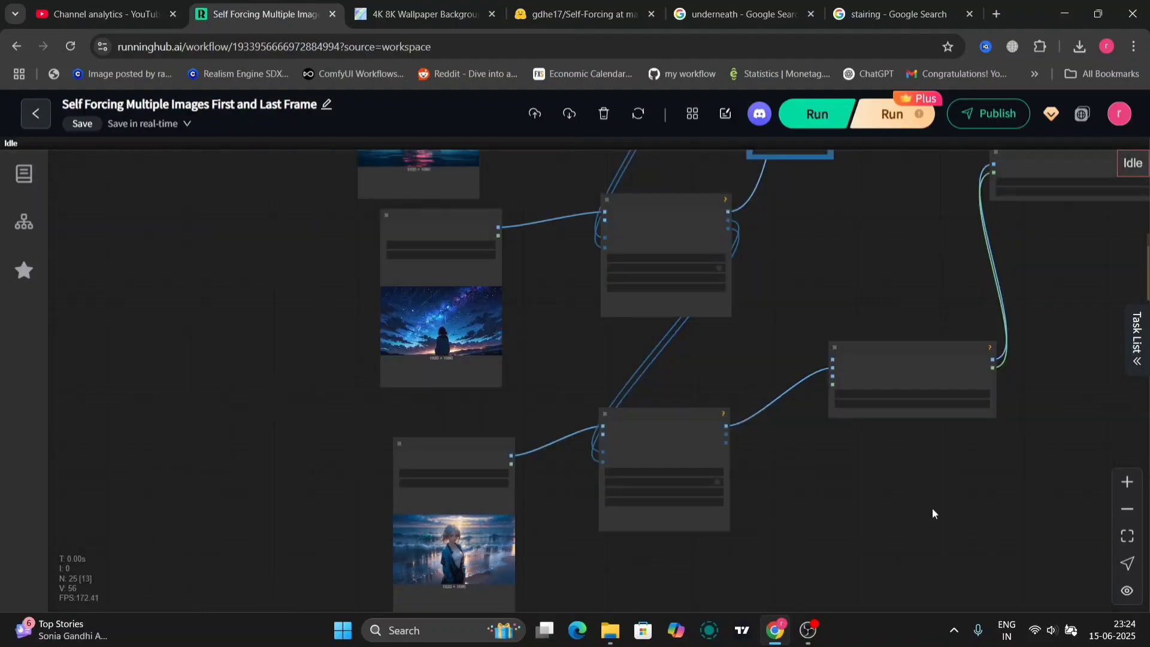
{"action": "left_click_drag", "start_coordinate": [932, 508], "coordinate": [327, 568]}
{"action": "left_click_drag", "start_coordinate": [766, 401], "coordinate": [448, 341]}
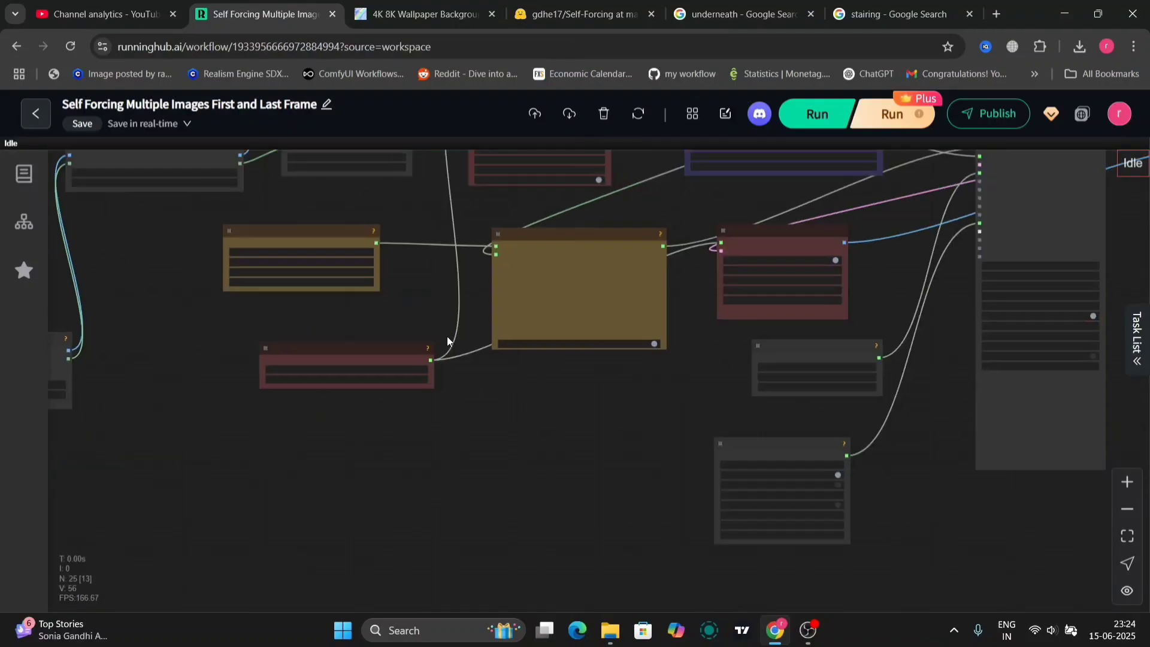
{"action": "scroll", "coordinate": [681, 300], "scroll_direction": "up", "scroll_amount": 5}
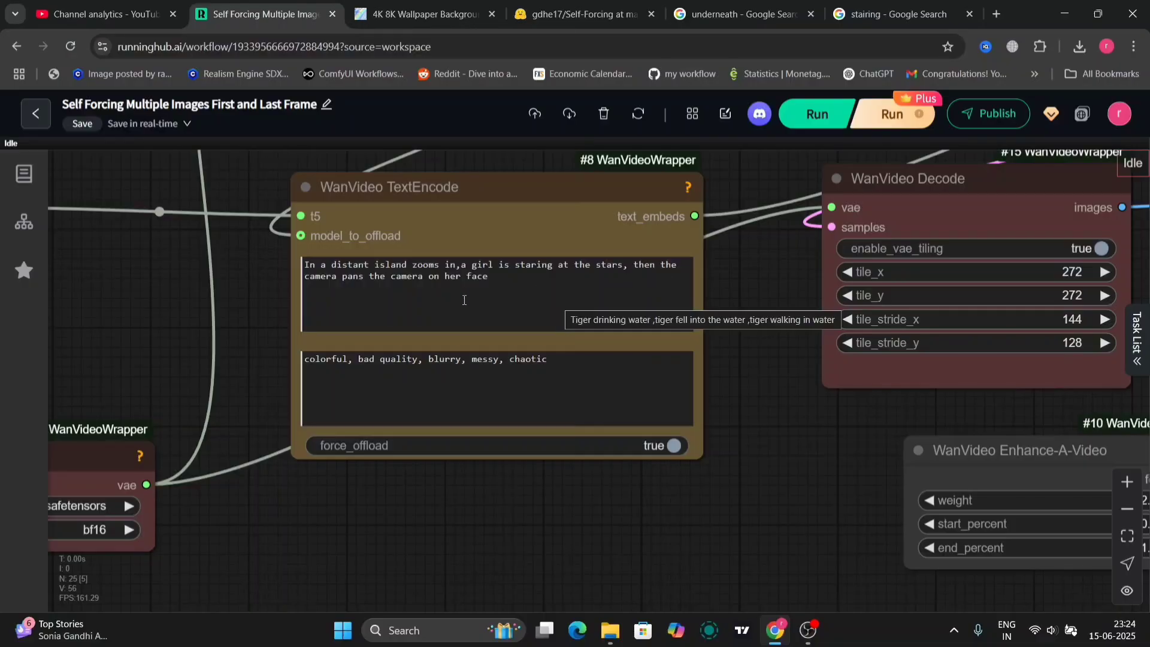
Watch the generated moonlit island to seaside girl video in the Video Combine preview.
{"action": "scroll", "coordinate": [753, 378], "scroll_direction": "down", "scroll_amount": 10}
{"action": "left_click_drag", "start_coordinate": [753, 377], "coordinate": [468, 349]}
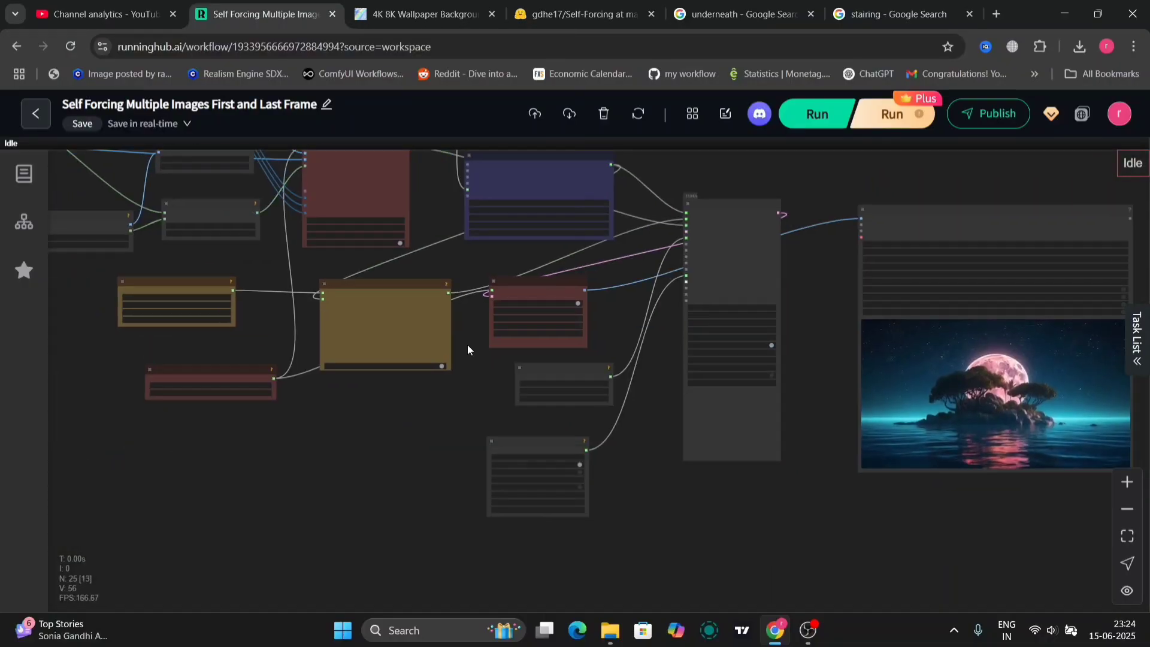
{"action": "scroll", "coordinate": [1027, 365], "scroll_direction": "up", "scroll_amount": 10}
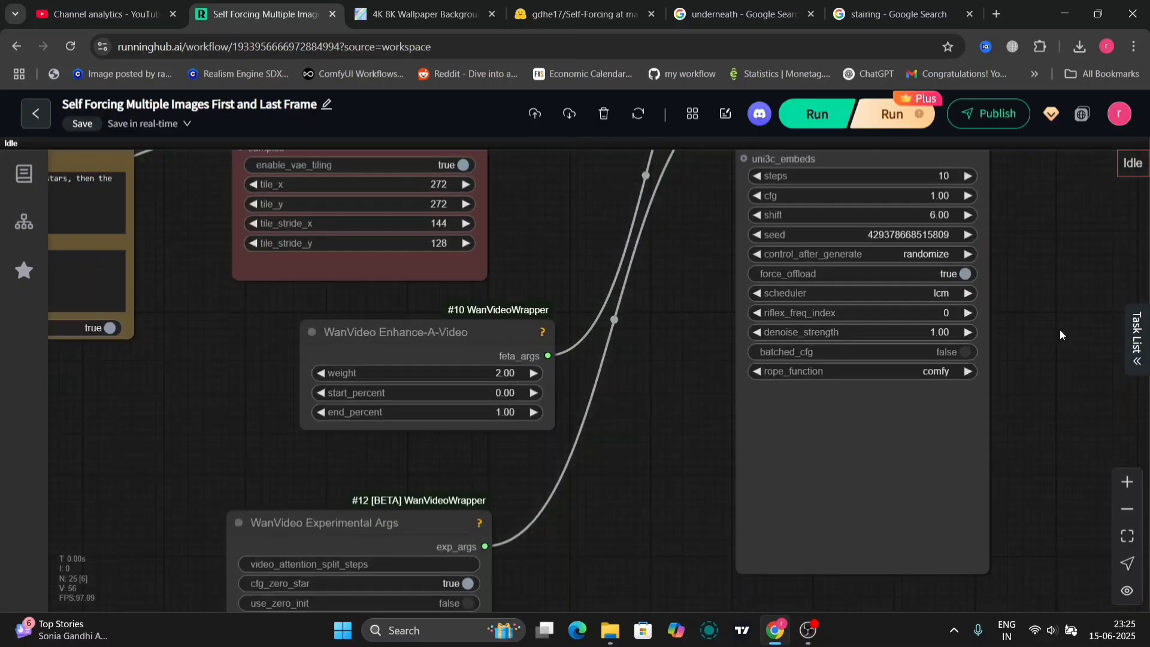
{"action": "left_click_drag", "start_coordinate": [1058, 329], "coordinate": [326, 311]}
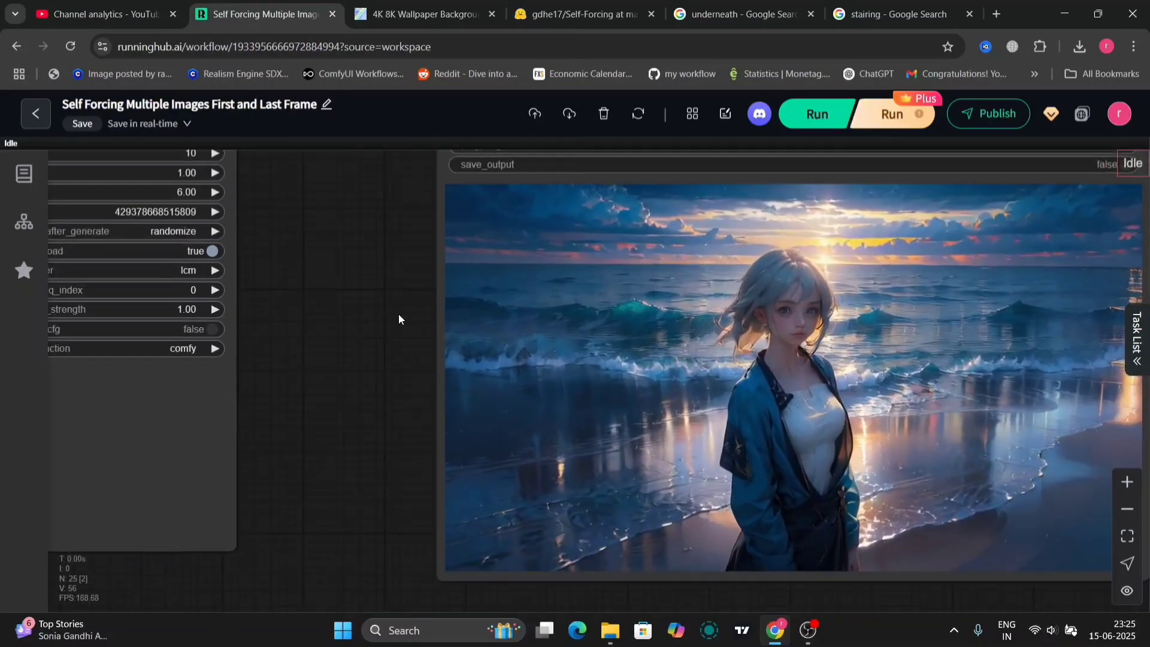
{"action": "left_click_drag", "start_coordinate": [399, 315], "coordinate": [213, 319]}
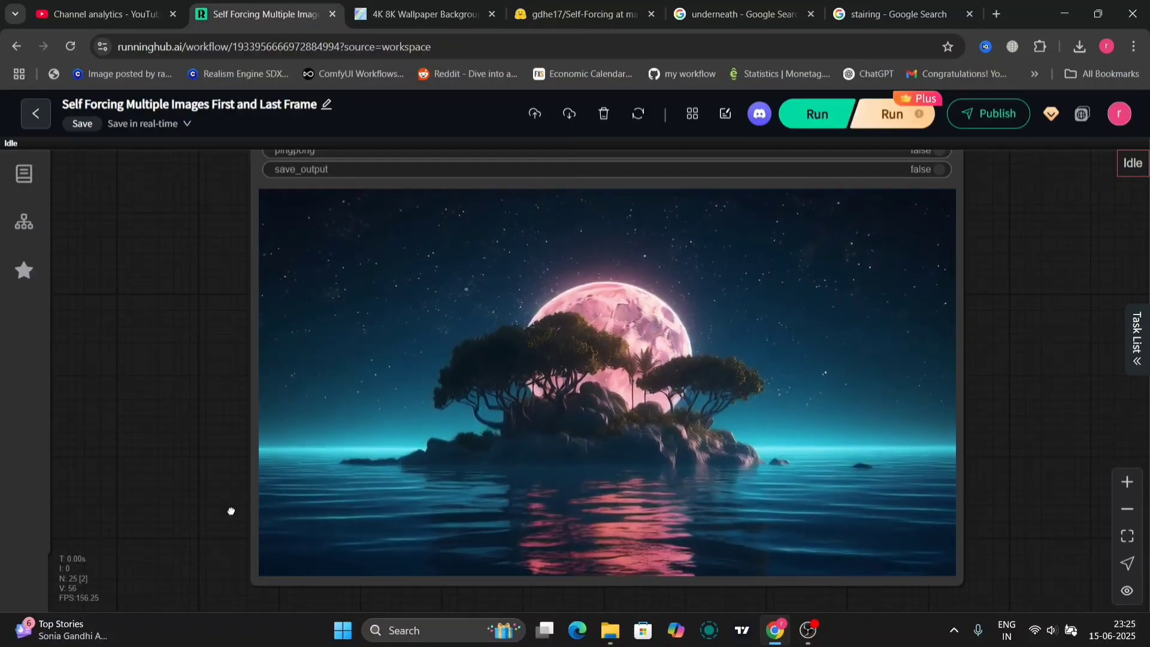
Set the WanVideo Sampler's steps to 12 and run the workflow again, dismissing the task list.
{"action": "left_click_drag", "start_coordinate": [232, 514], "coordinate": [741, 622]}
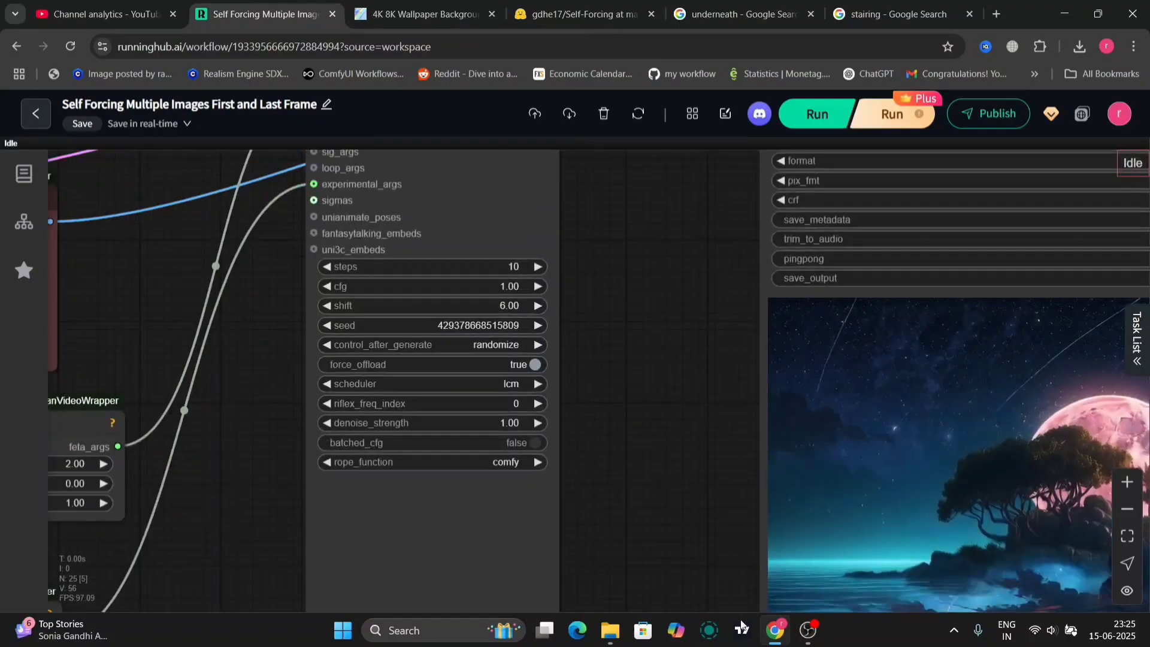
{"action": "scroll", "coordinate": [585, 489], "scroll_direction": "down", "scroll_amount": 8}
{"action": "left_click_drag", "start_coordinate": [372, 390], "coordinate": [607, 239]}
{"action": "scroll", "coordinate": [809, 362], "scroll_direction": "up", "scroll_amount": 6}
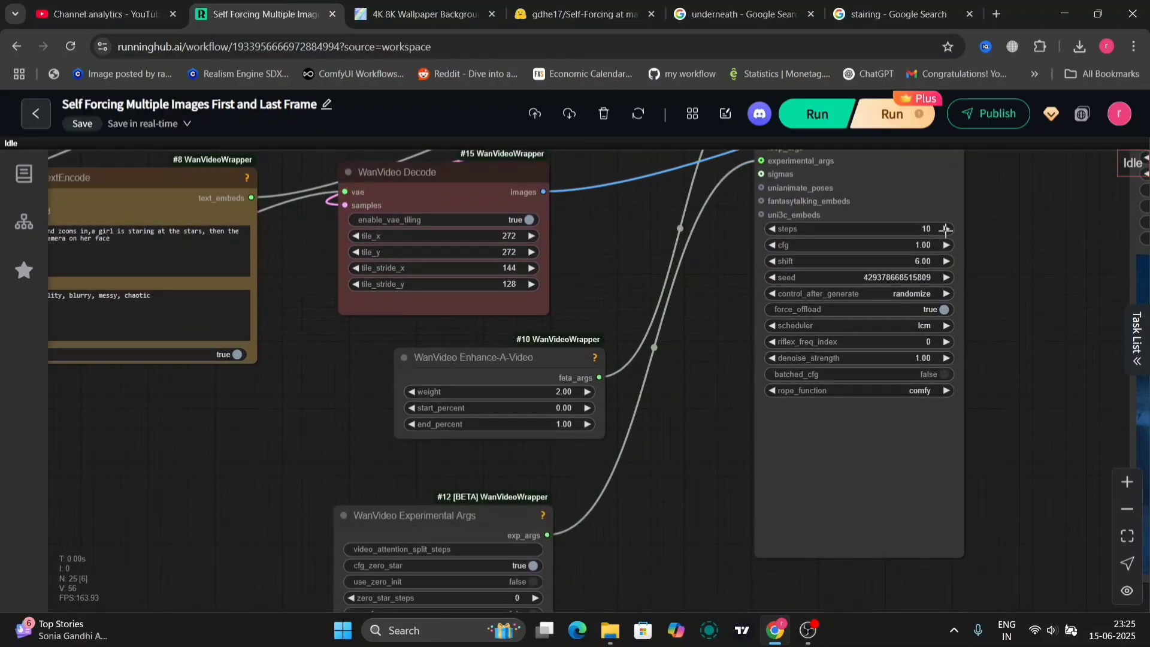
{"action": "left_click", "coordinate": [832, 124]}
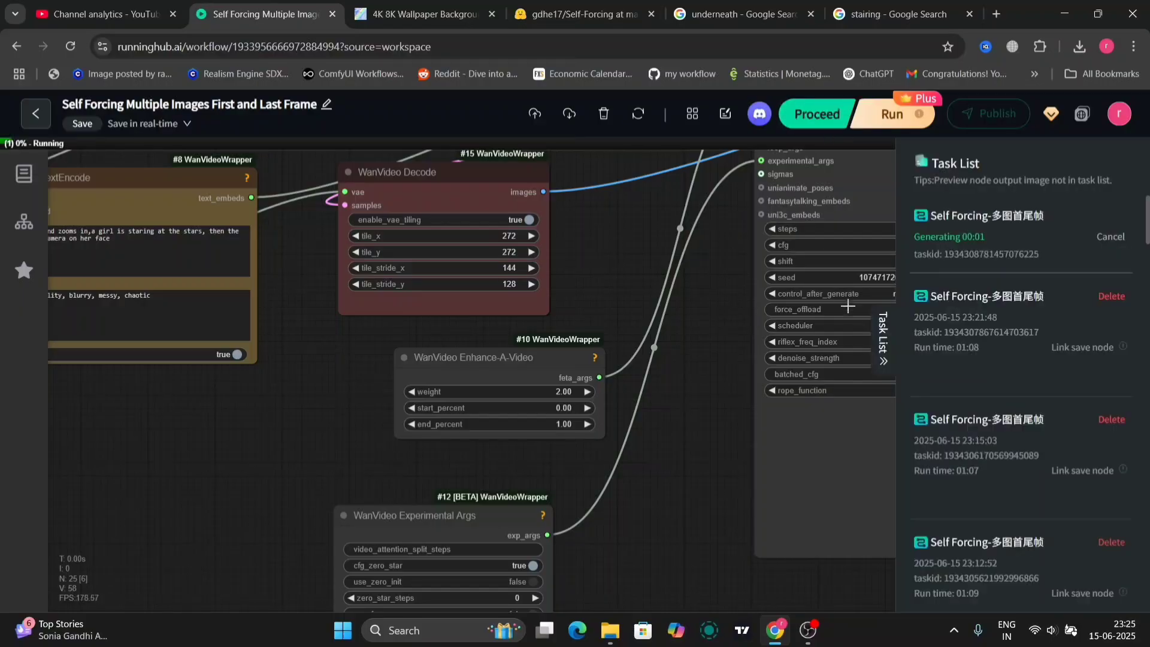
{"action": "left_click", "coordinate": [882, 333]}
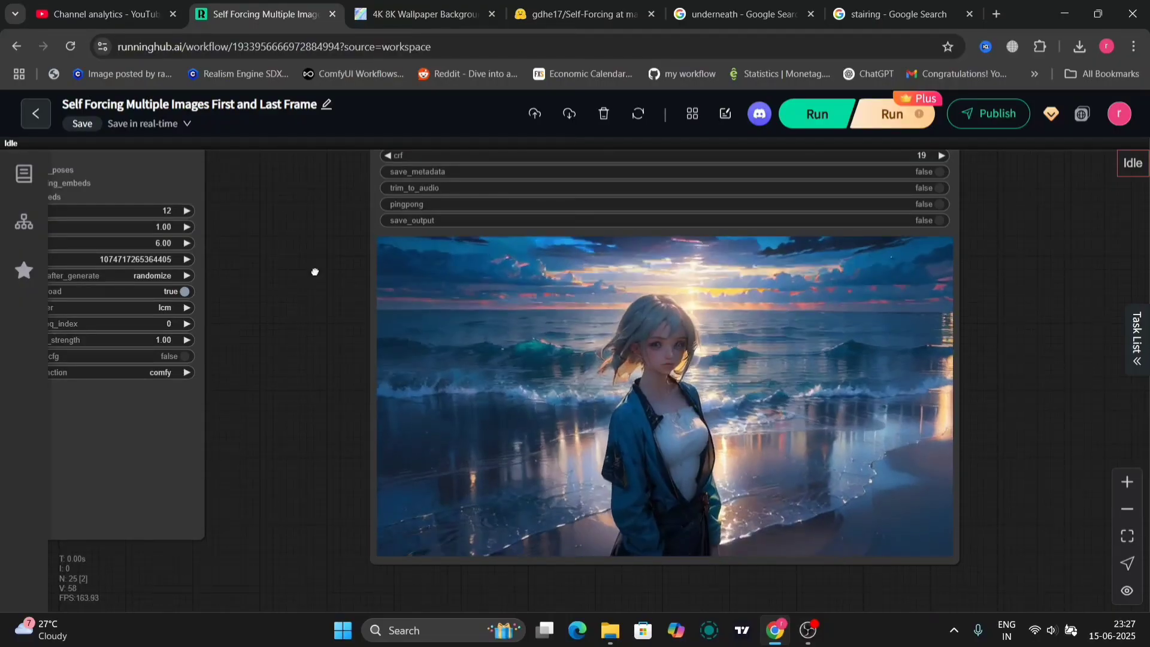
Watch the regenerated island and girl video in the Video Combine node and save its preview.
{"action": "scroll", "coordinate": [315, 270], "scroll_direction": "left", "scroll_amount": 2}
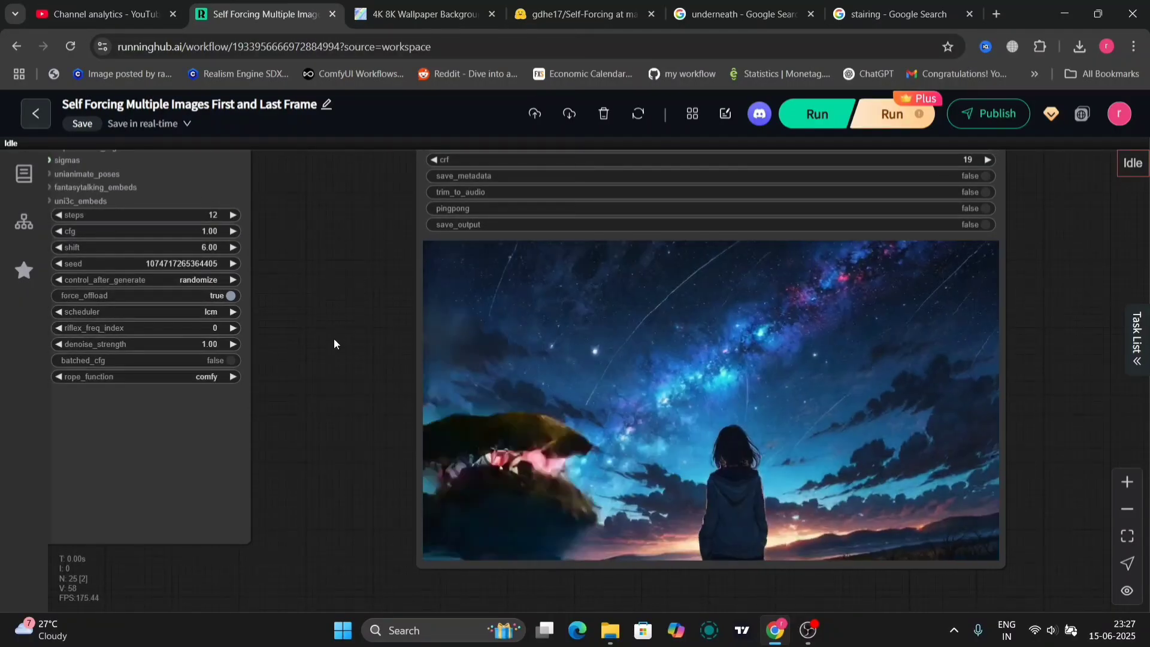
{"action": "scroll", "coordinate": [333, 339], "scroll_direction": "up", "scroll_amount": 1}
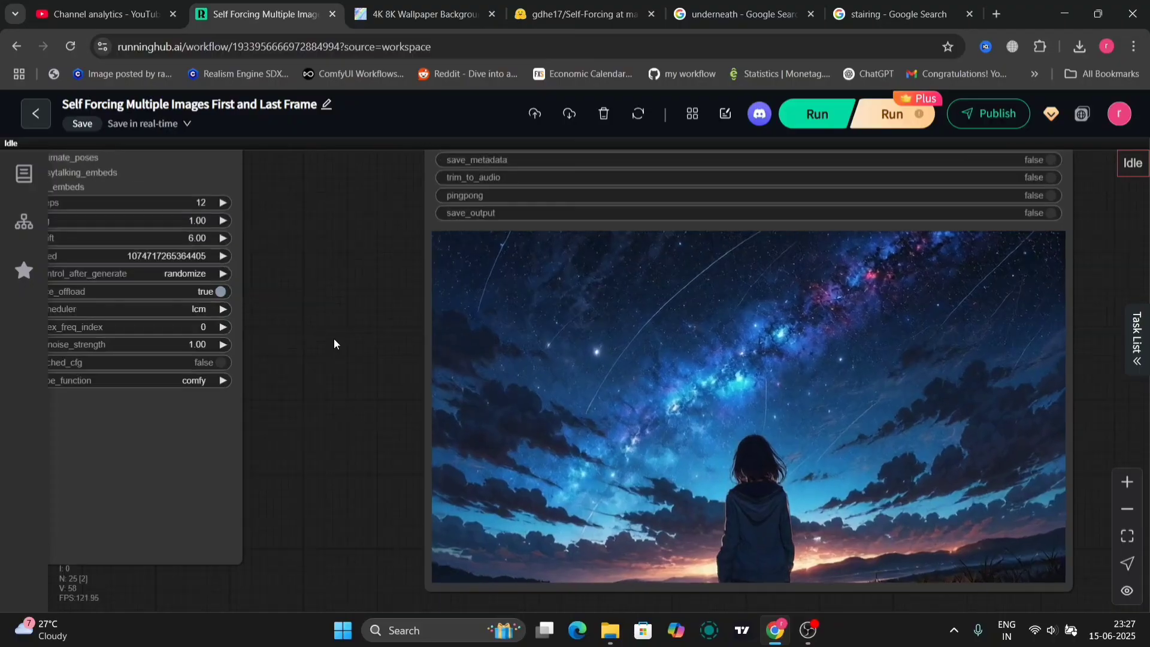
{"action": "left_click_drag", "start_coordinate": [333, 342], "coordinate": [290, 295]}
{"action": "right_click", "coordinate": [641, 367]}
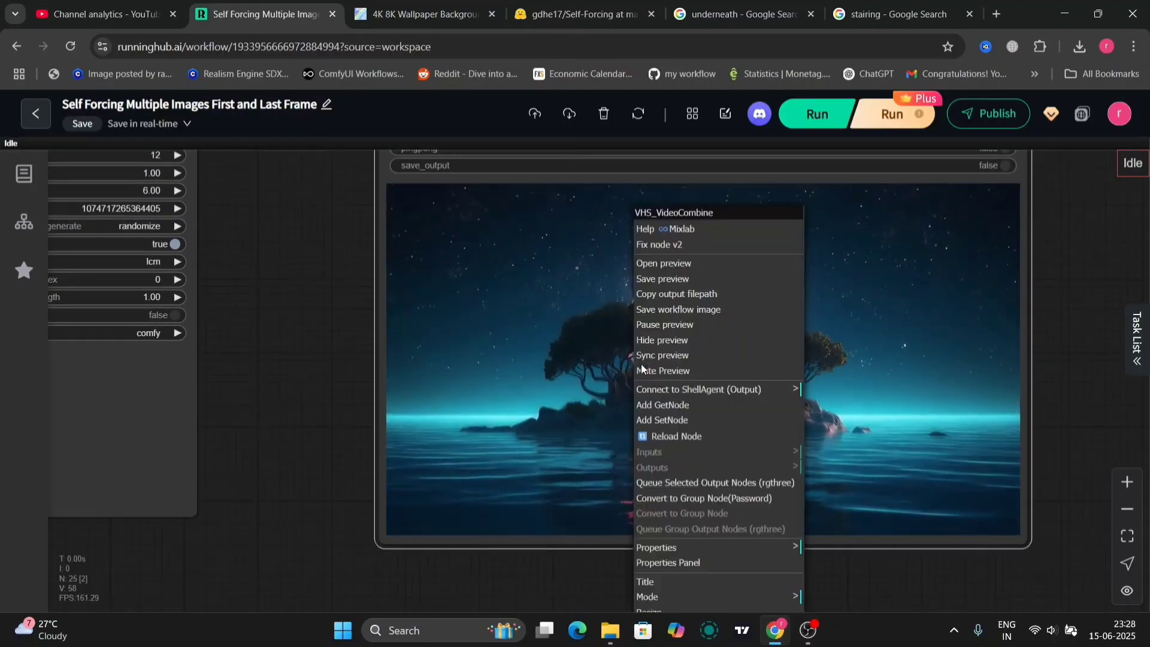
{"action": "left_click", "coordinate": [714, 280]}
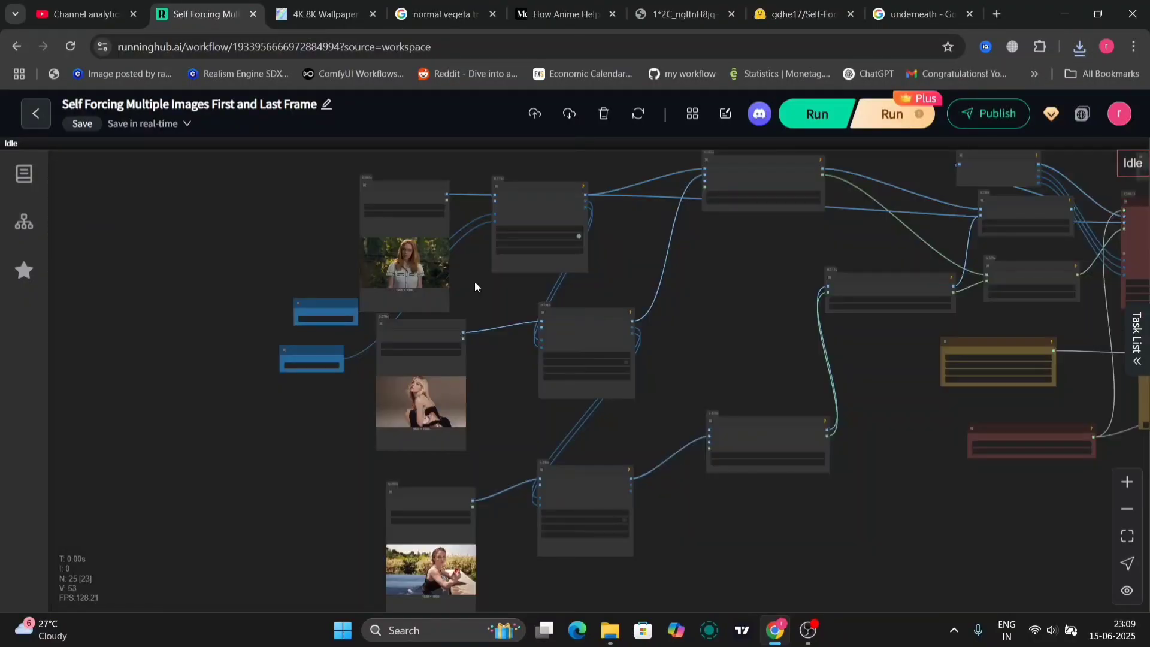
Inspect the three photos of the woman in the Load Image nodes.
{"action": "scroll", "coordinate": [475, 282], "scroll_direction": "up", "scroll_amount": 5}
{"action": "left_click_drag", "start_coordinate": [501, 496], "coordinate": [512, 176]}
{"action": "left_click_drag", "start_coordinate": [865, 228], "coordinate": [278, 371]}
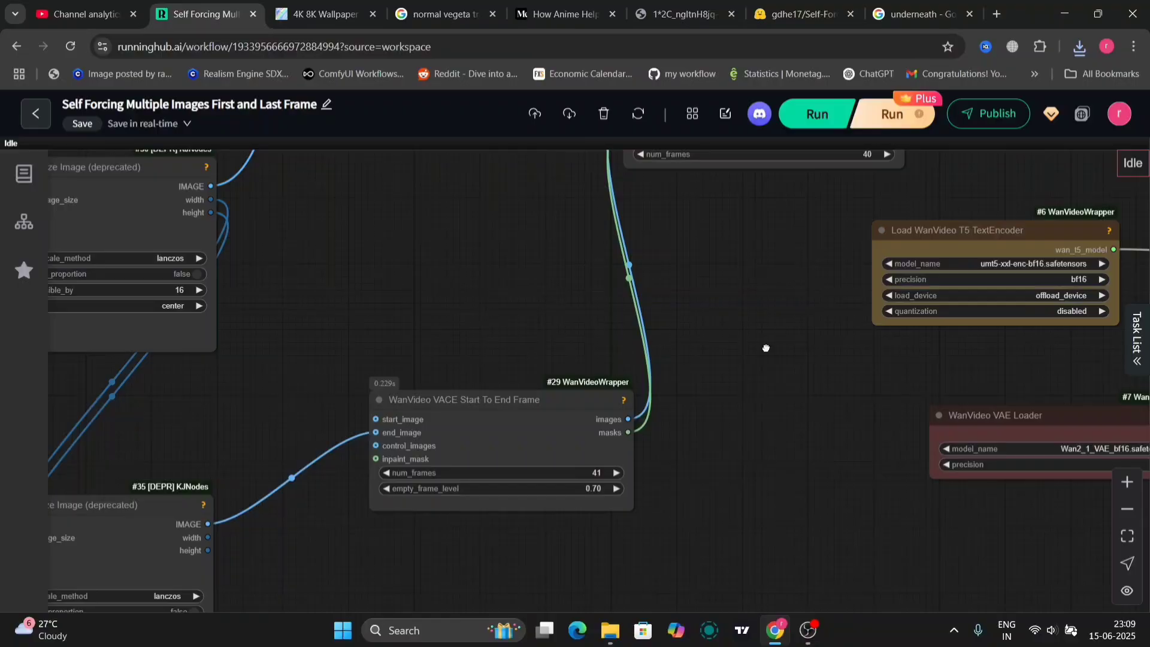
Watch the generated video of the woman at the pool in the Video Combine preview.
{"action": "left_click_drag", "start_coordinate": [766, 349], "coordinate": [78, 395]}
{"action": "scroll", "coordinate": [591, 380], "scroll_direction": "down", "scroll_amount": 5}
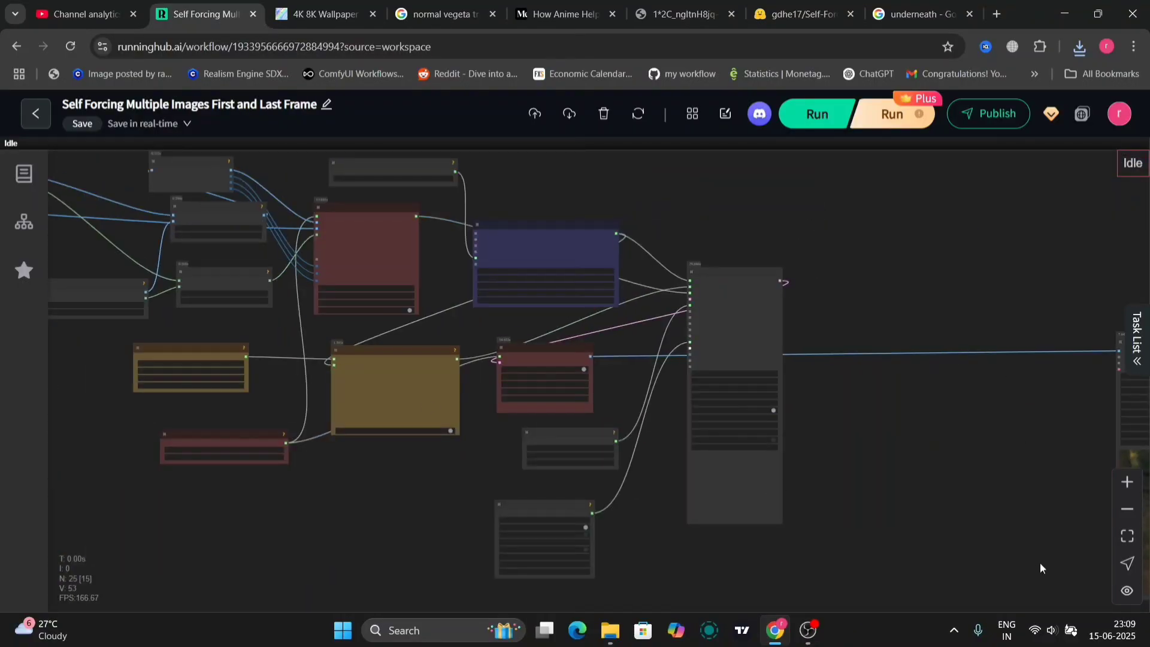
{"action": "left_click_drag", "start_coordinate": [1041, 568], "coordinate": [429, 454]}
{"action": "scroll", "coordinate": [799, 412], "scroll_direction": "up", "scroll_amount": 5}
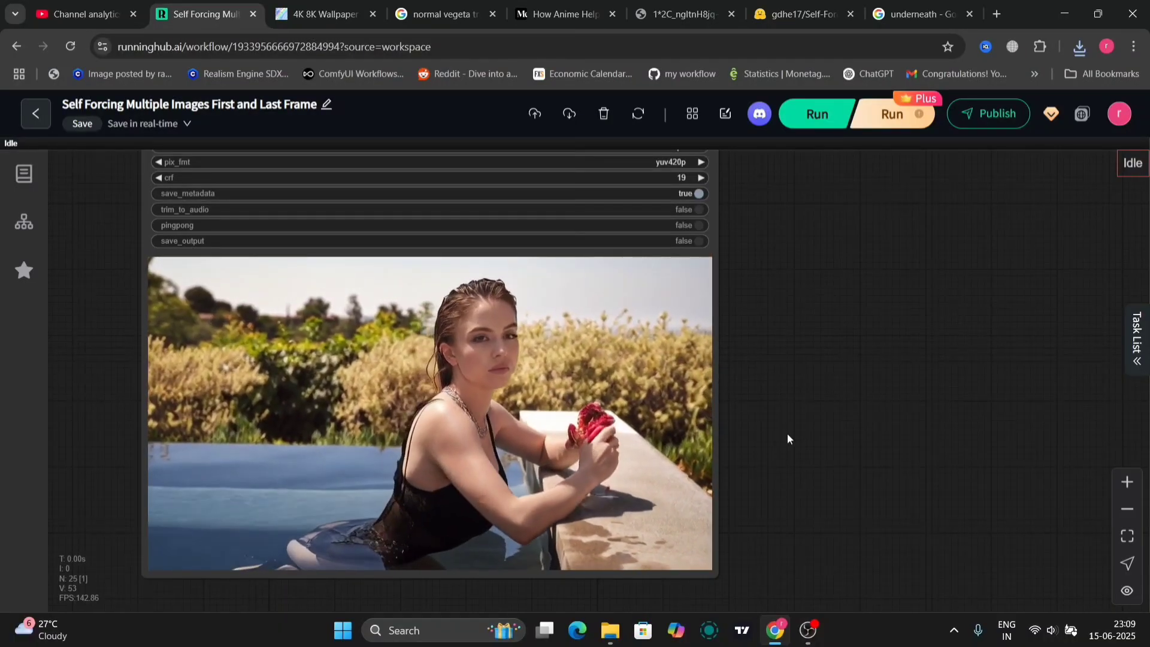
{"action": "scroll", "coordinate": [787, 433], "scroll_direction": "down", "scroll_amount": 5}
{"action": "left_click_drag", "start_coordinate": [323, 385], "coordinate": [717, 394]}
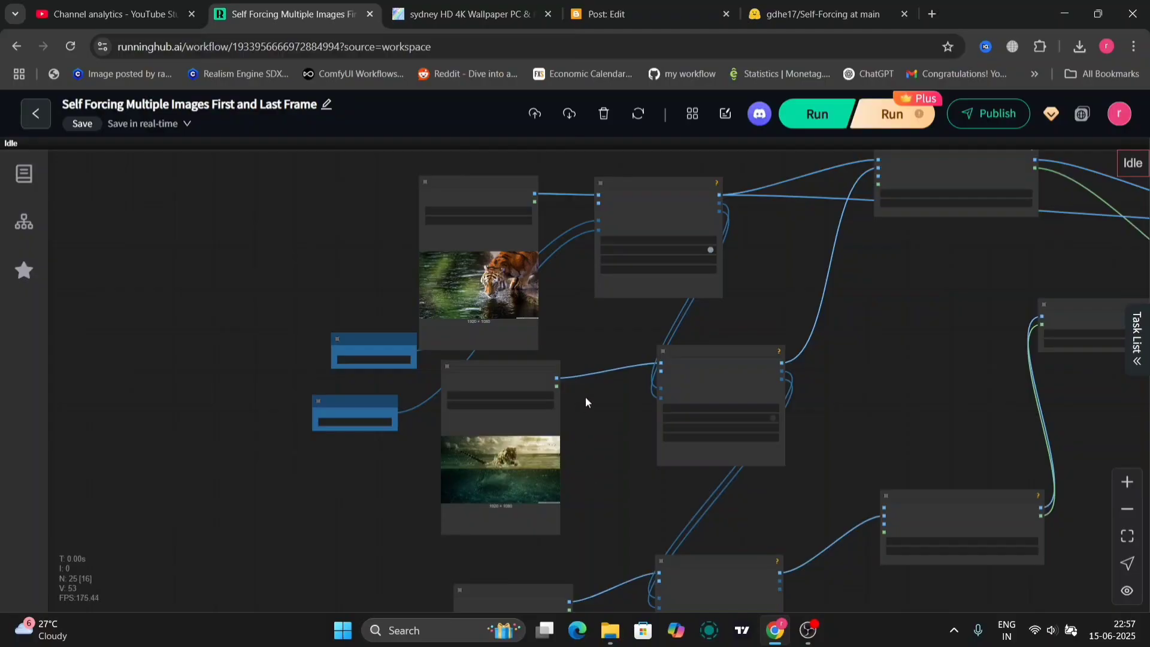
Inspect the drinking, leaping and wading tiger images in the three Load Image nodes.
{"action": "scroll", "coordinate": [564, 290], "scroll_direction": "up", "scroll_amount": 3}
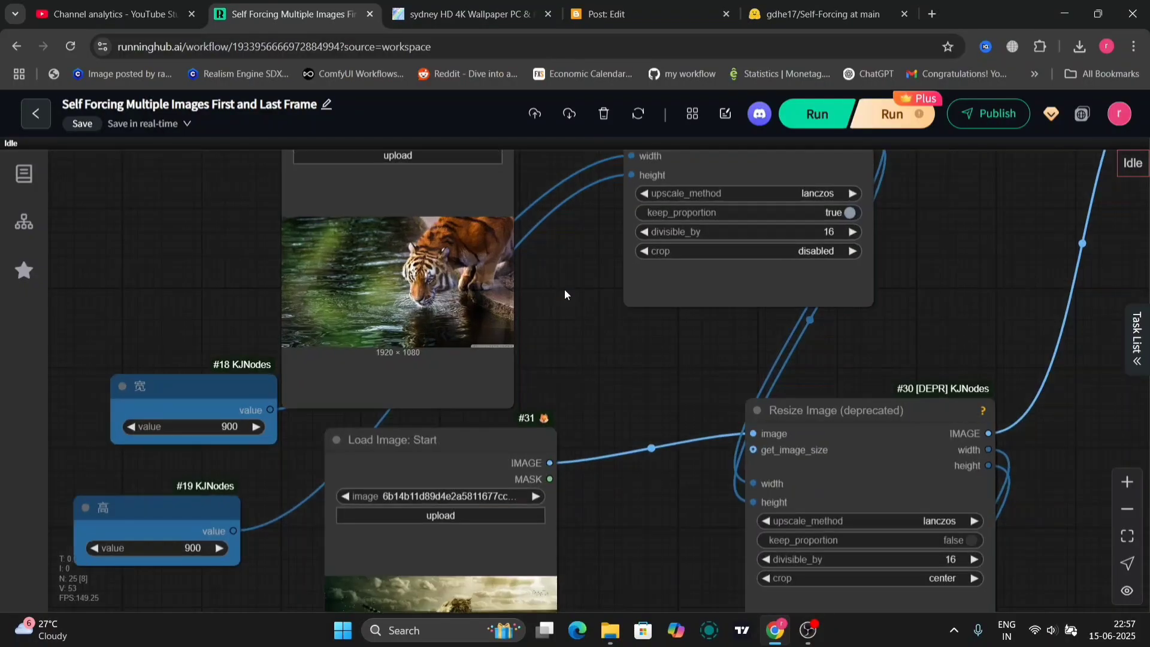
{"action": "left_click_drag", "start_coordinate": [564, 289], "coordinate": [573, 350]}
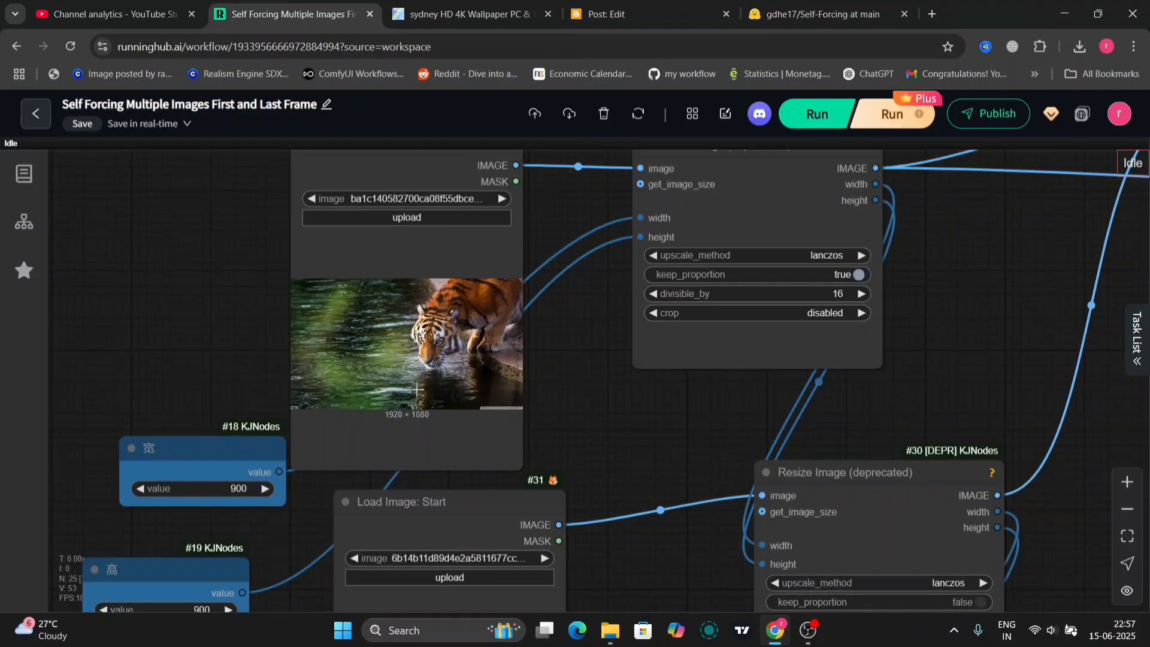
{"action": "left_click_drag", "start_coordinate": [609, 442], "coordinate": [539, 113]}
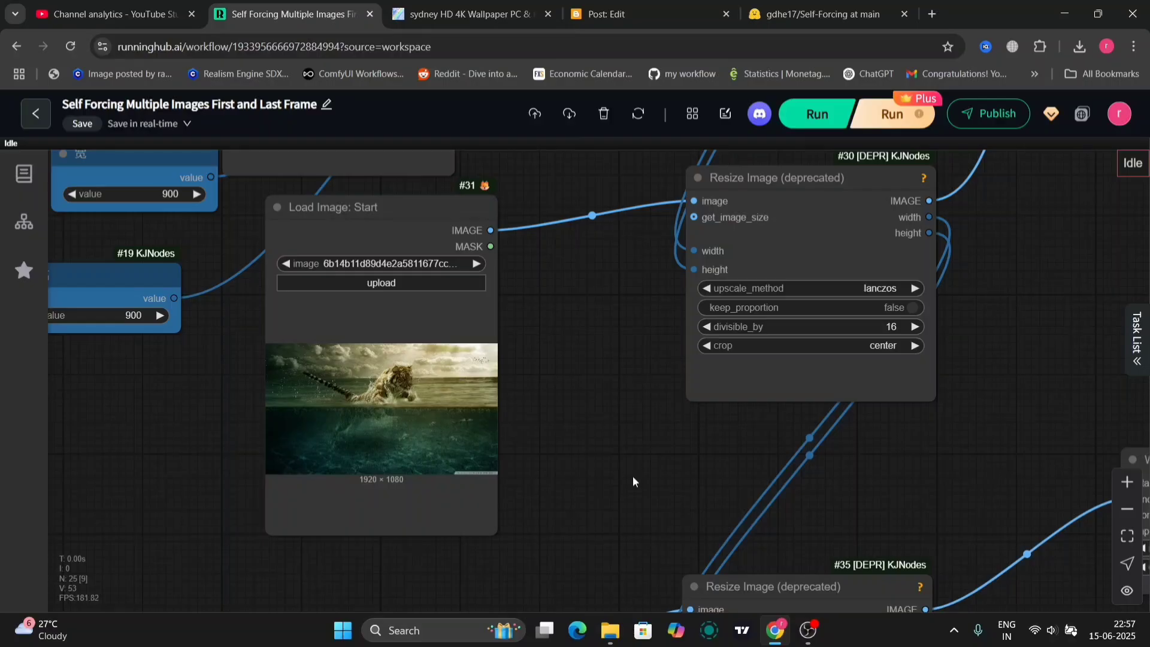
{"action": "left_click_drag", "start_coordinate": [636, 482], "coordinate": [558, 149]}
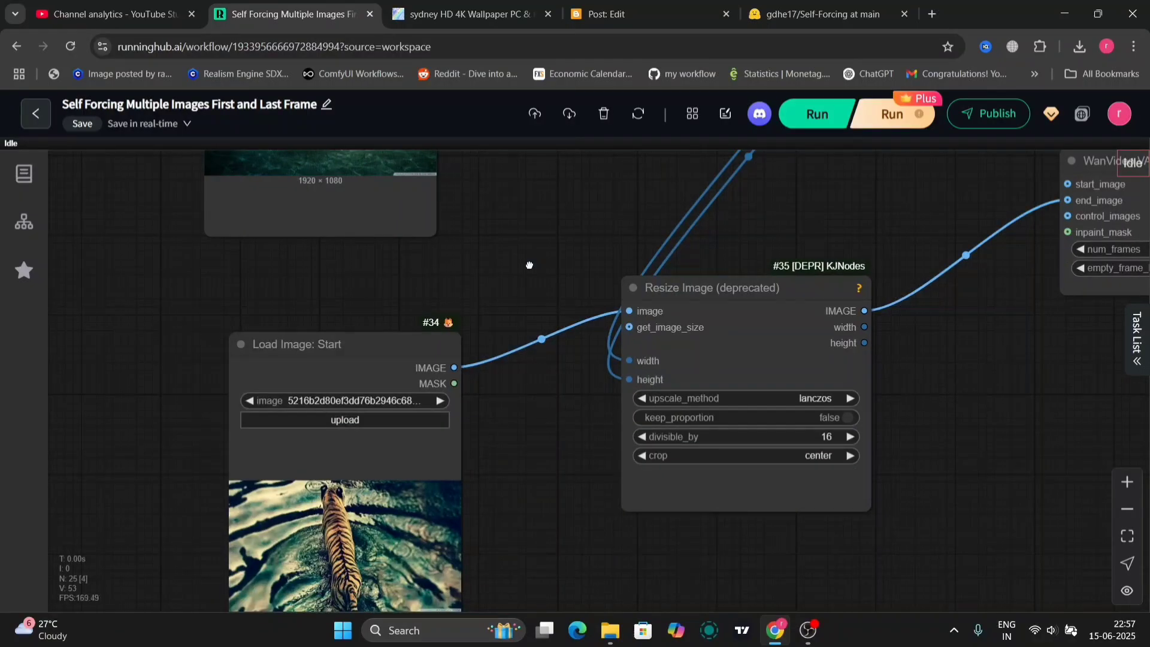
Read the tiger prompt and the negative prompt in the WanVideo TextEncode node.
{"action": "left_click_drag", "start_coordinate": [525, 261], "coordinate": [281, 513]}
{"action": "scroll", "coordinate": [778, 356], "scroll_direction": "down", "scroll_amount": 6}
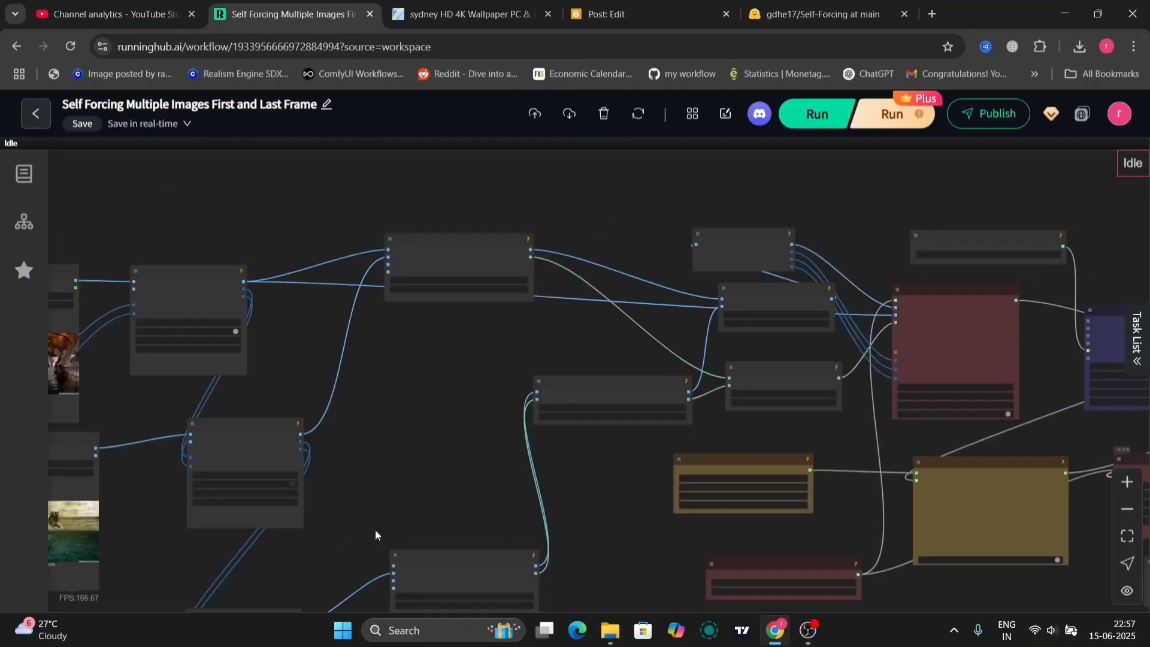
{"action": "left_click_drag", "start_coordinate": [855, 519], "coordinate": [523, 443]}
{"action": "scroll", "coordinate": [523, 443], "scroll_direction": "up", "scroll_amount": 8}
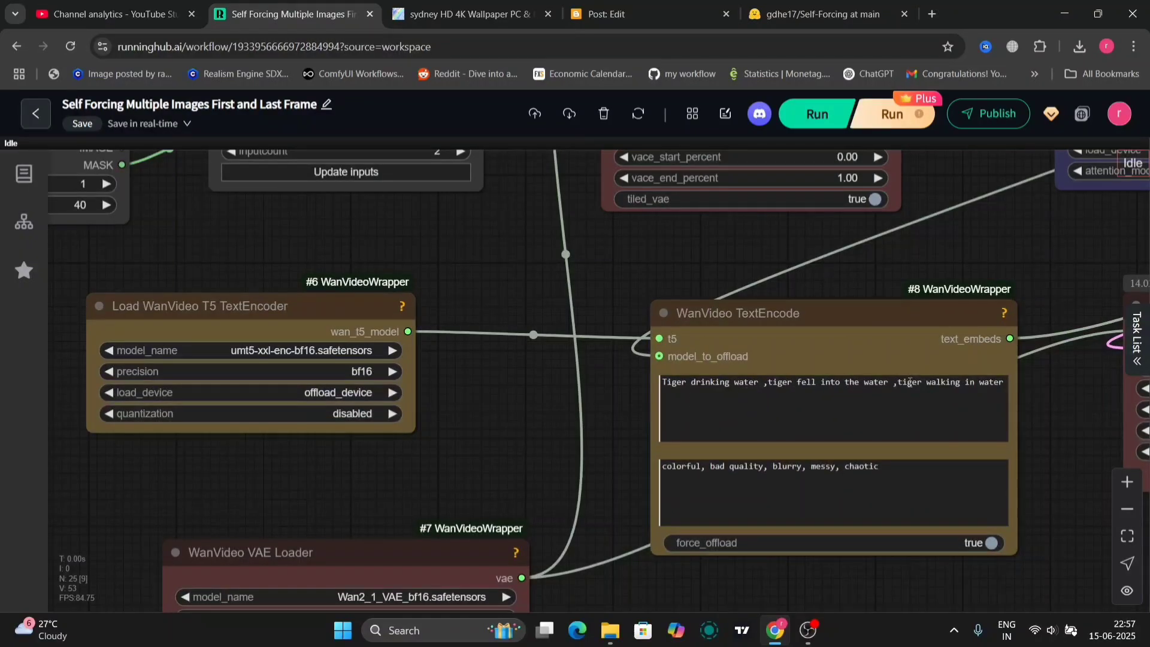
Play the downloaded WanVideoWrapper_VACE_startendframe_00004 tiger video from the recent downloads, and close the player.
{"action": "left_click", "coordinate": [1079, 43]}
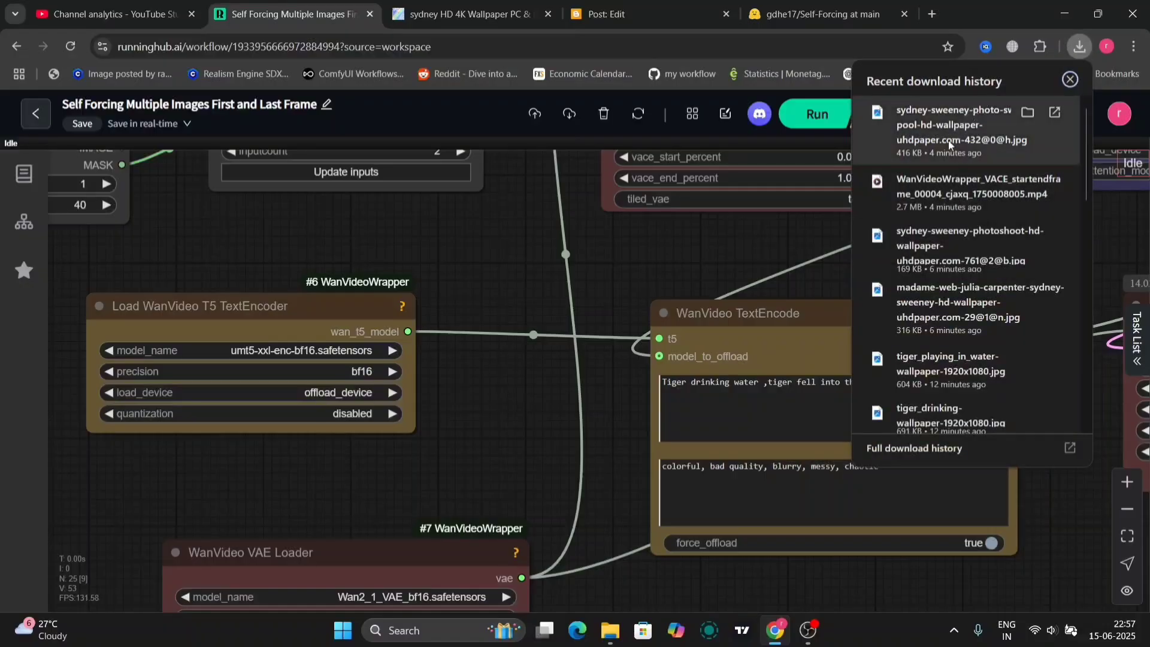
{"action": "left_click", "coordinate": [990, 198]}
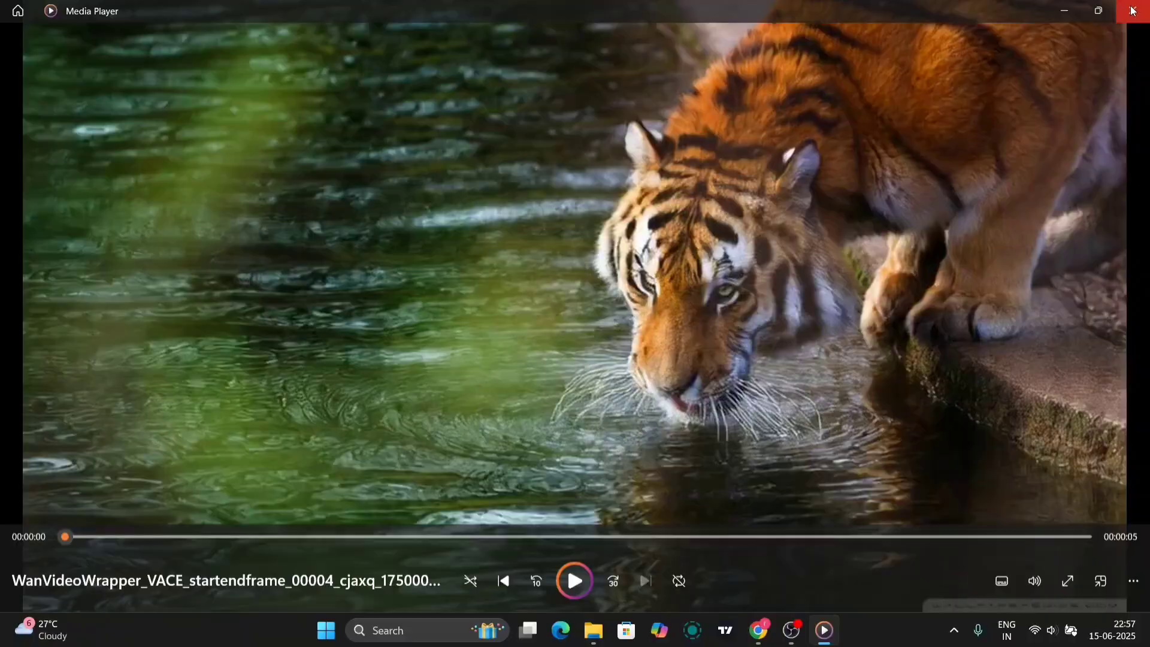
{"action": "left_click", "coordinate": [1132, 10]}
Review the three tiger source images again in the workflow's Load Image nodes.
{"action": "scroll", "coordinate": [582, 444], "scroll_direction": "down", "scroll_amount": 3}
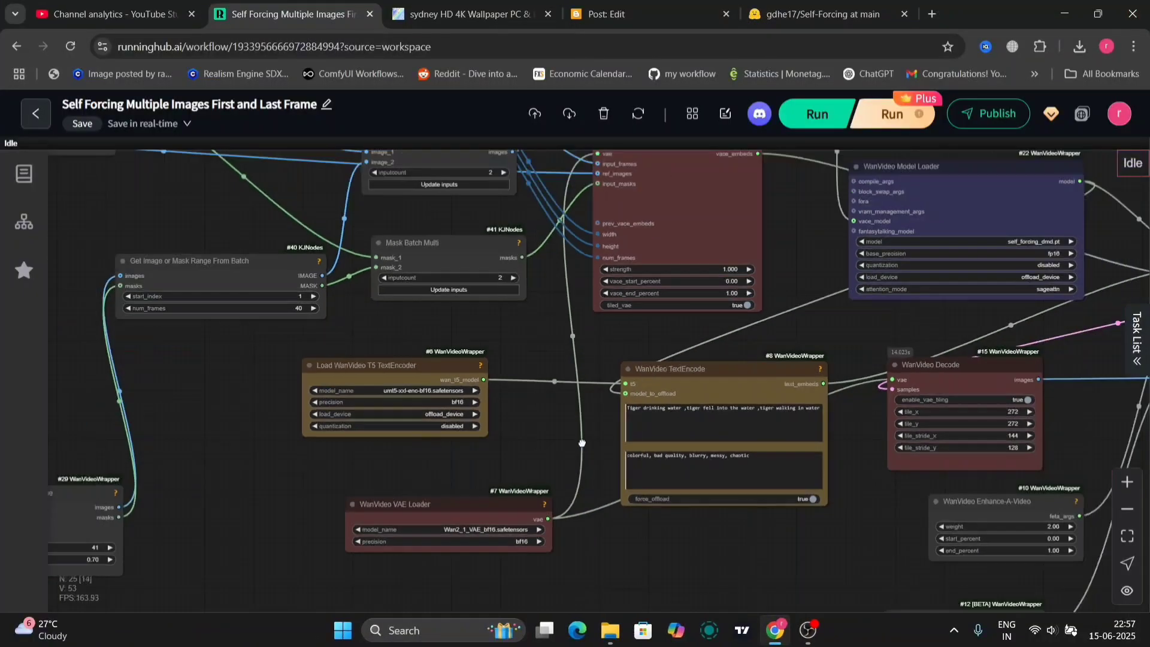
{"action": "left_click_drag", "start_coordinate": [421, 419], "coordinate": [846, 436]}
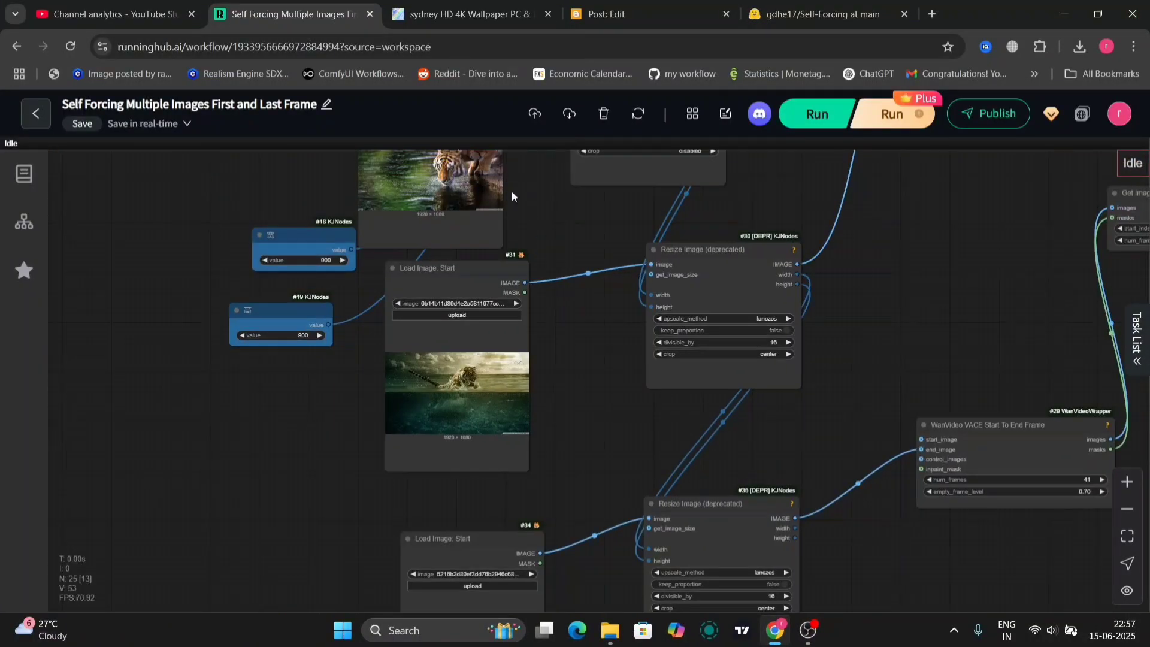
{"action": "scroll", "coordinate": [598, 472], "scroll_direction": "down", "scroll_amount": 3}
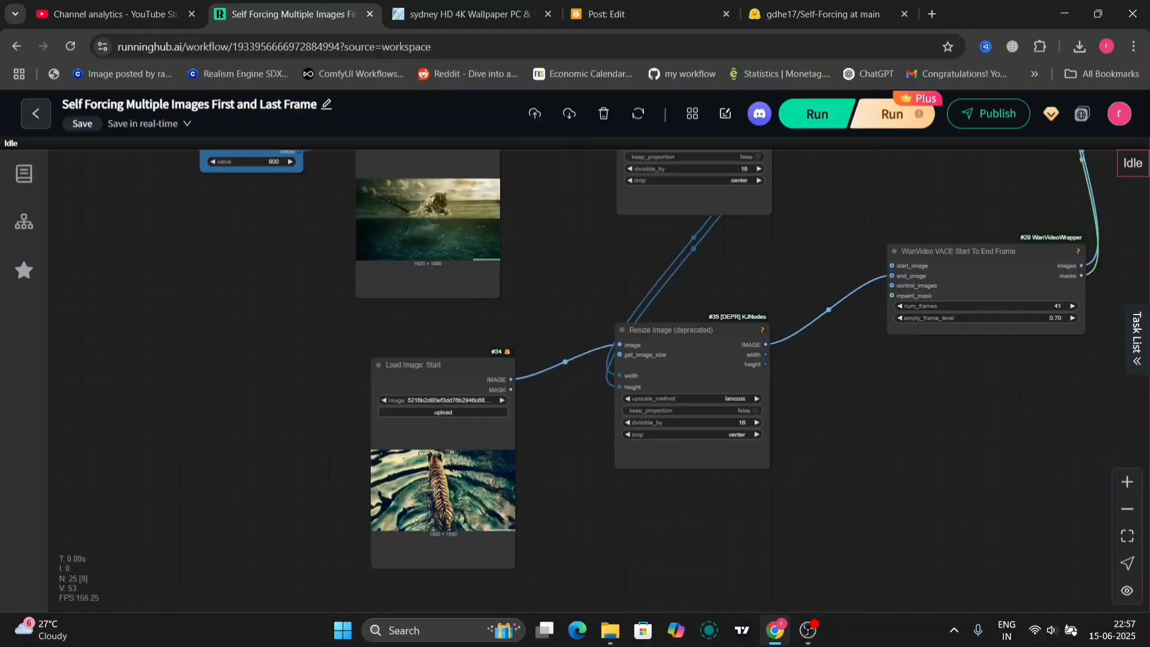